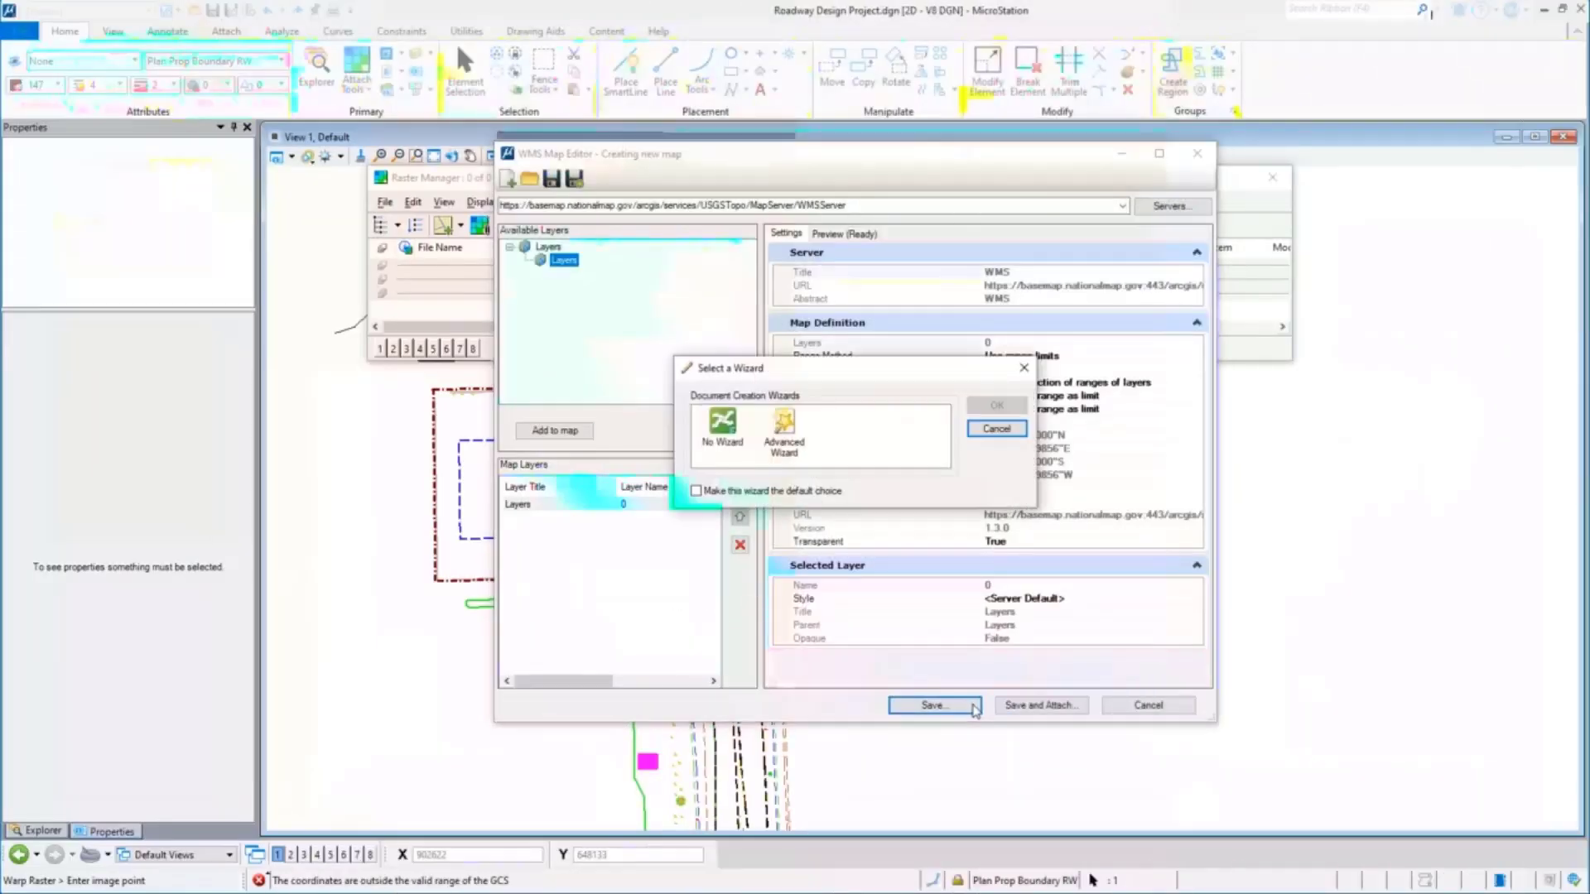
# Dismiss the wizard and cancel saving the new USGS Topo WMS file, closing the map editor
pyautogui.click(996, 428)
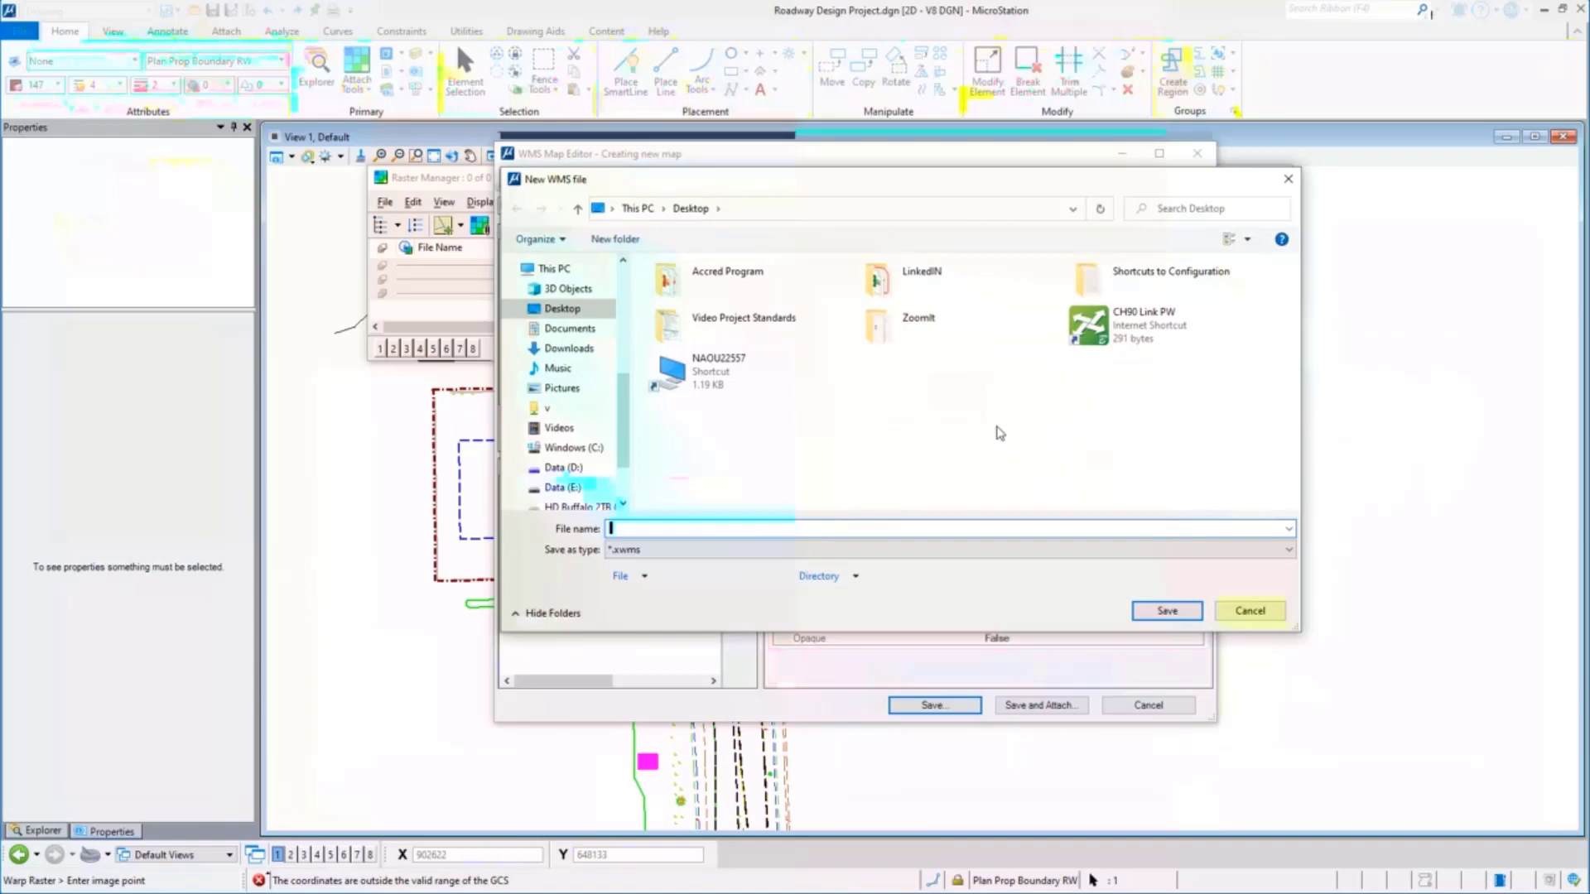
pyautogui.write('wrongsig')
pyautogui.press('Escape')
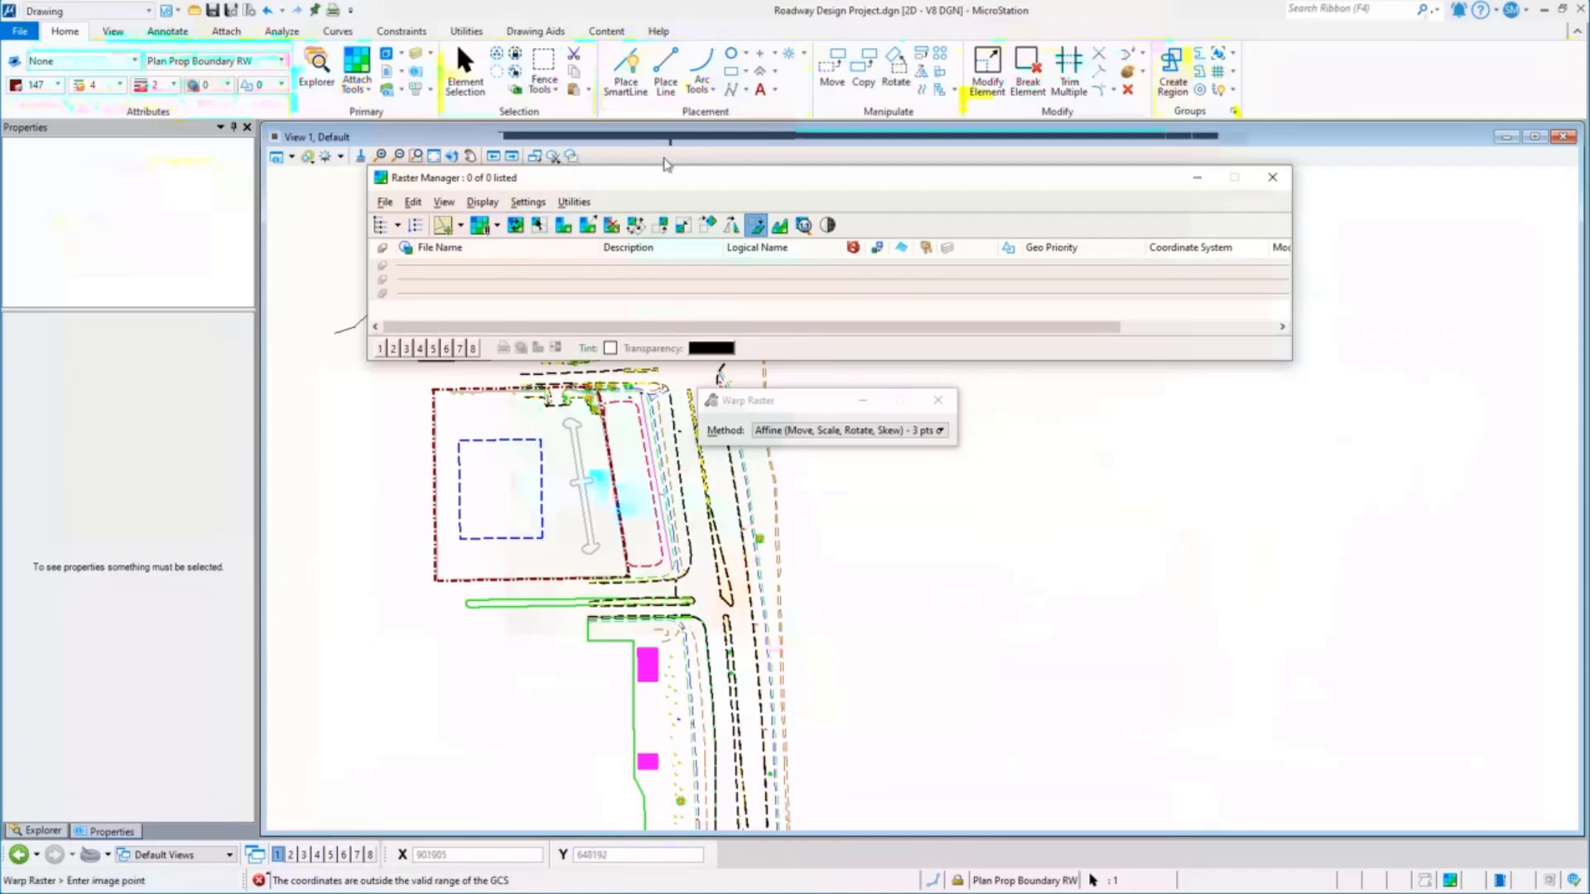
# Move the empty Raster Manager aside and bring up the Utilities ribbon tab
pyautogui.moveTo(650, 192); pyautogui.dragTo(595, 224)
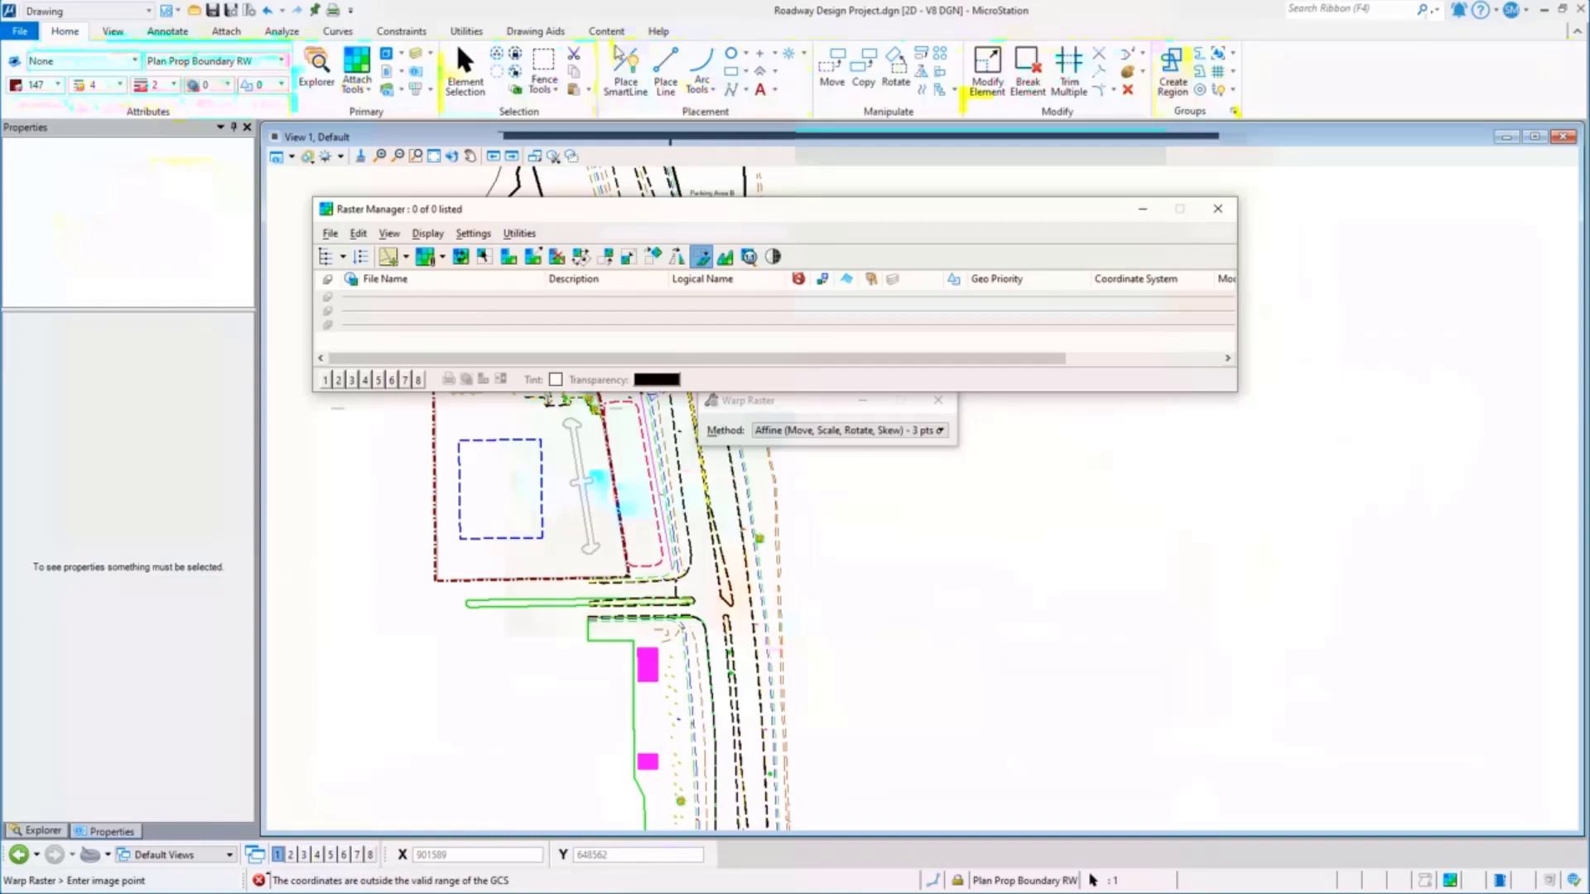
pyautogui.click(466, 31)
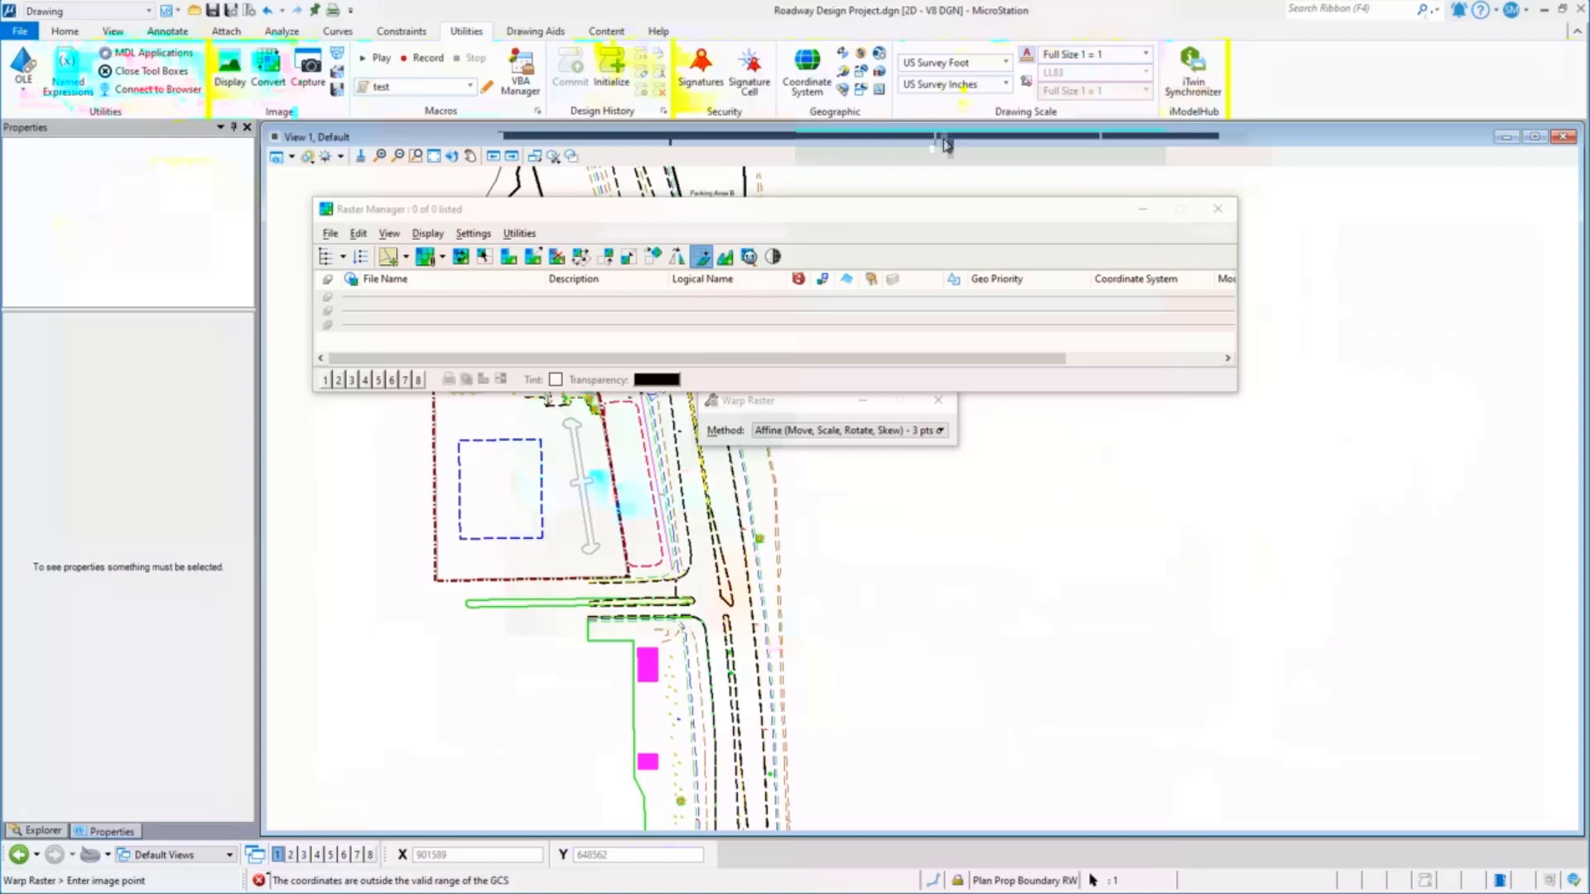
# Open the drawing's Geographic Coordinate System settings, currently LL83, and browse the library
pyautogui.click(801, 76)
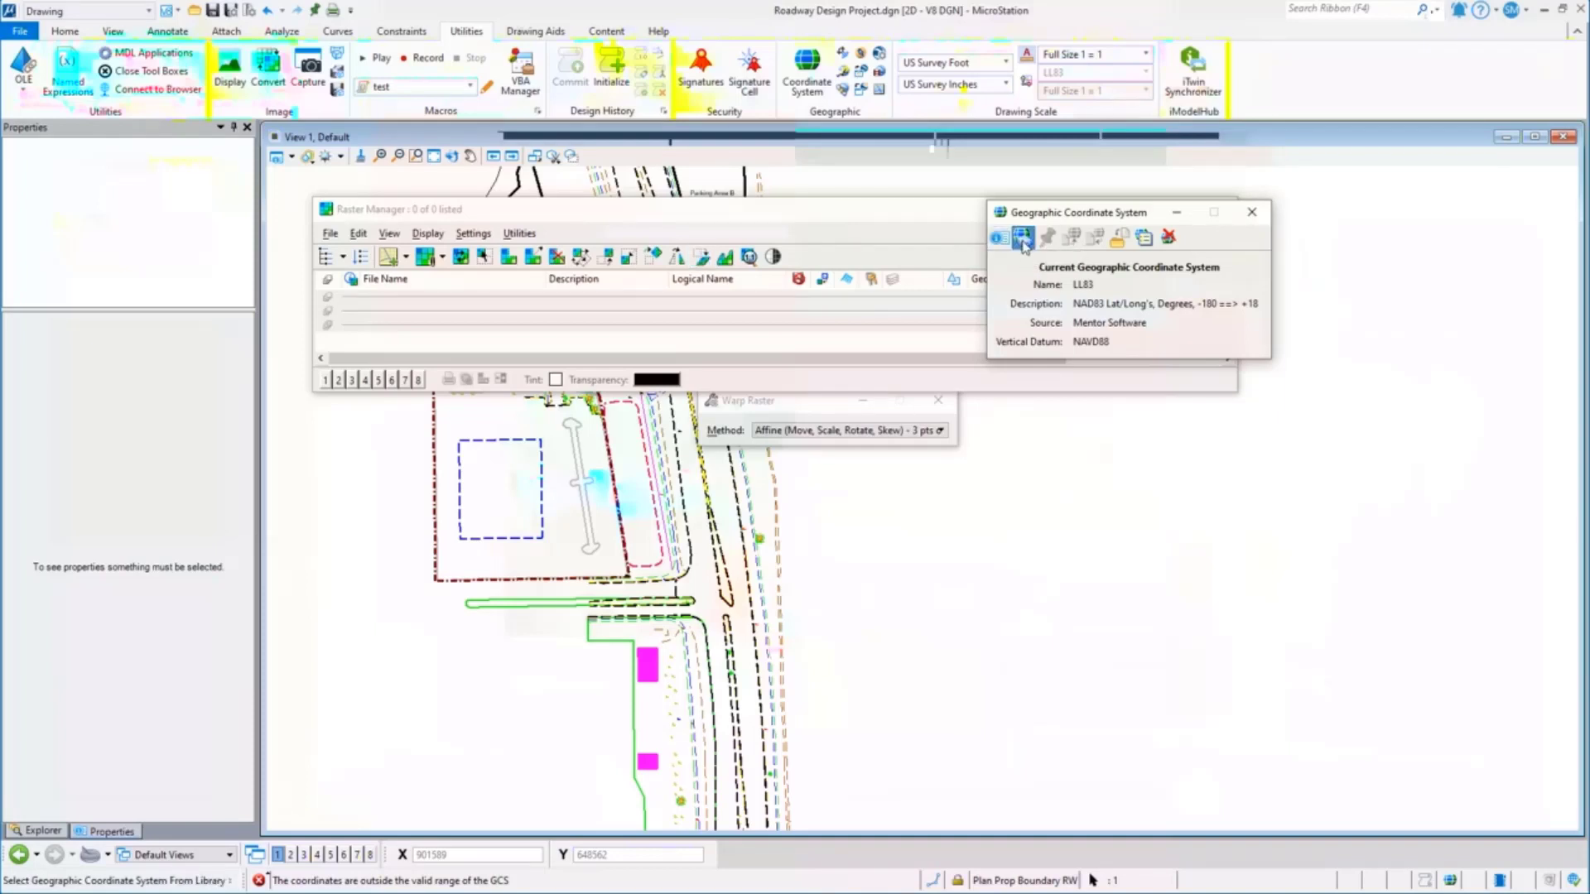
pyautogui.click(1023, 238)
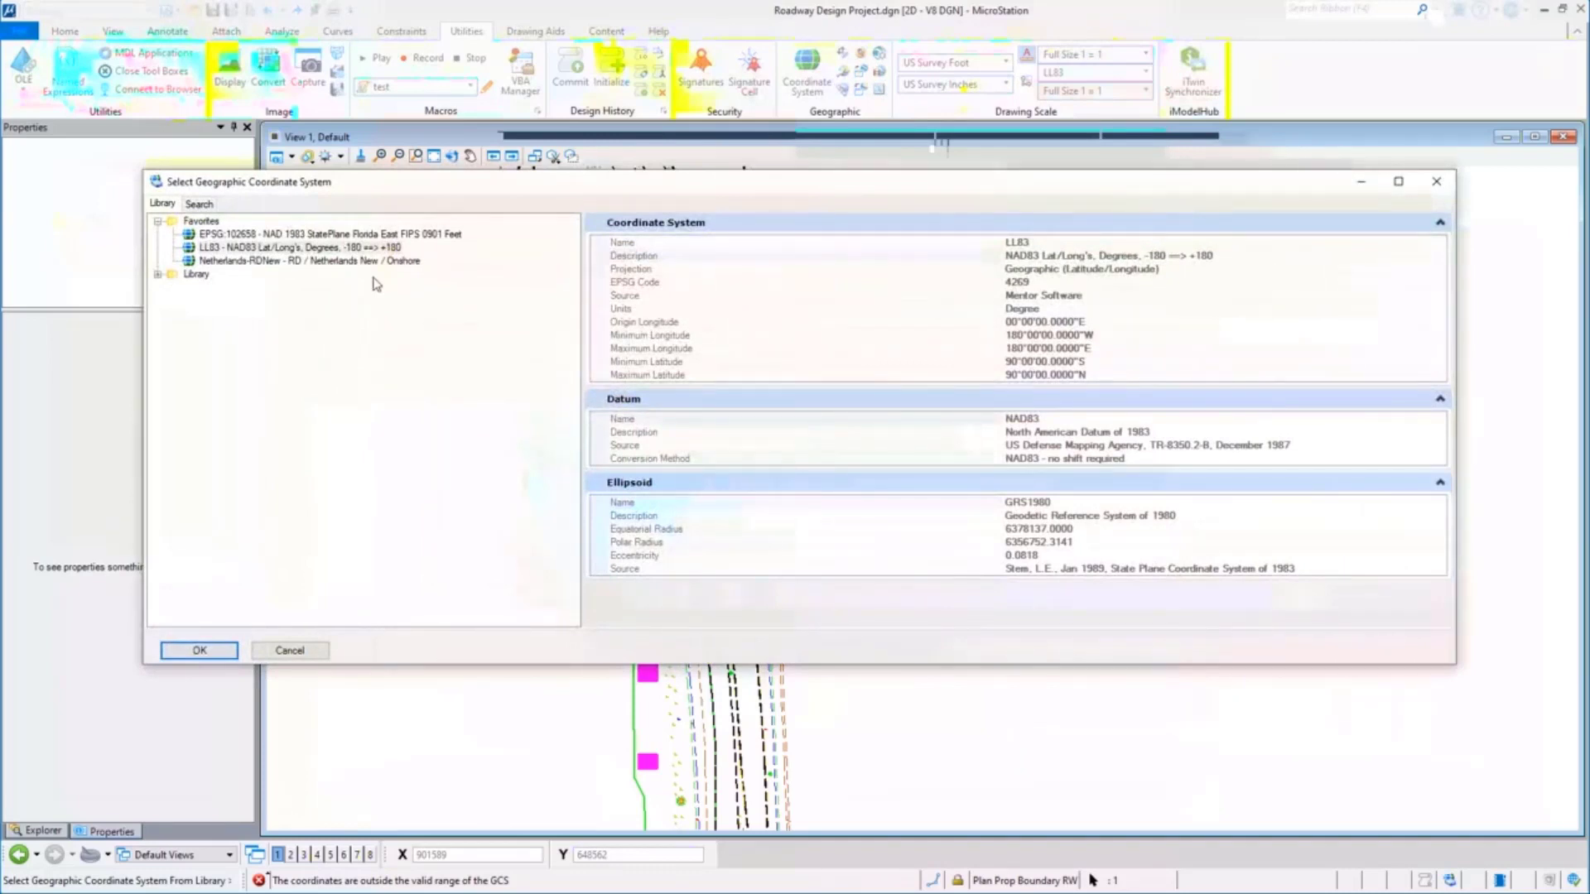
# Select EPSG:102658, NAD 1983 StatePlane Florida East FIPS 0901 Feet, from Favorites
pyautogui.click(338, 235)
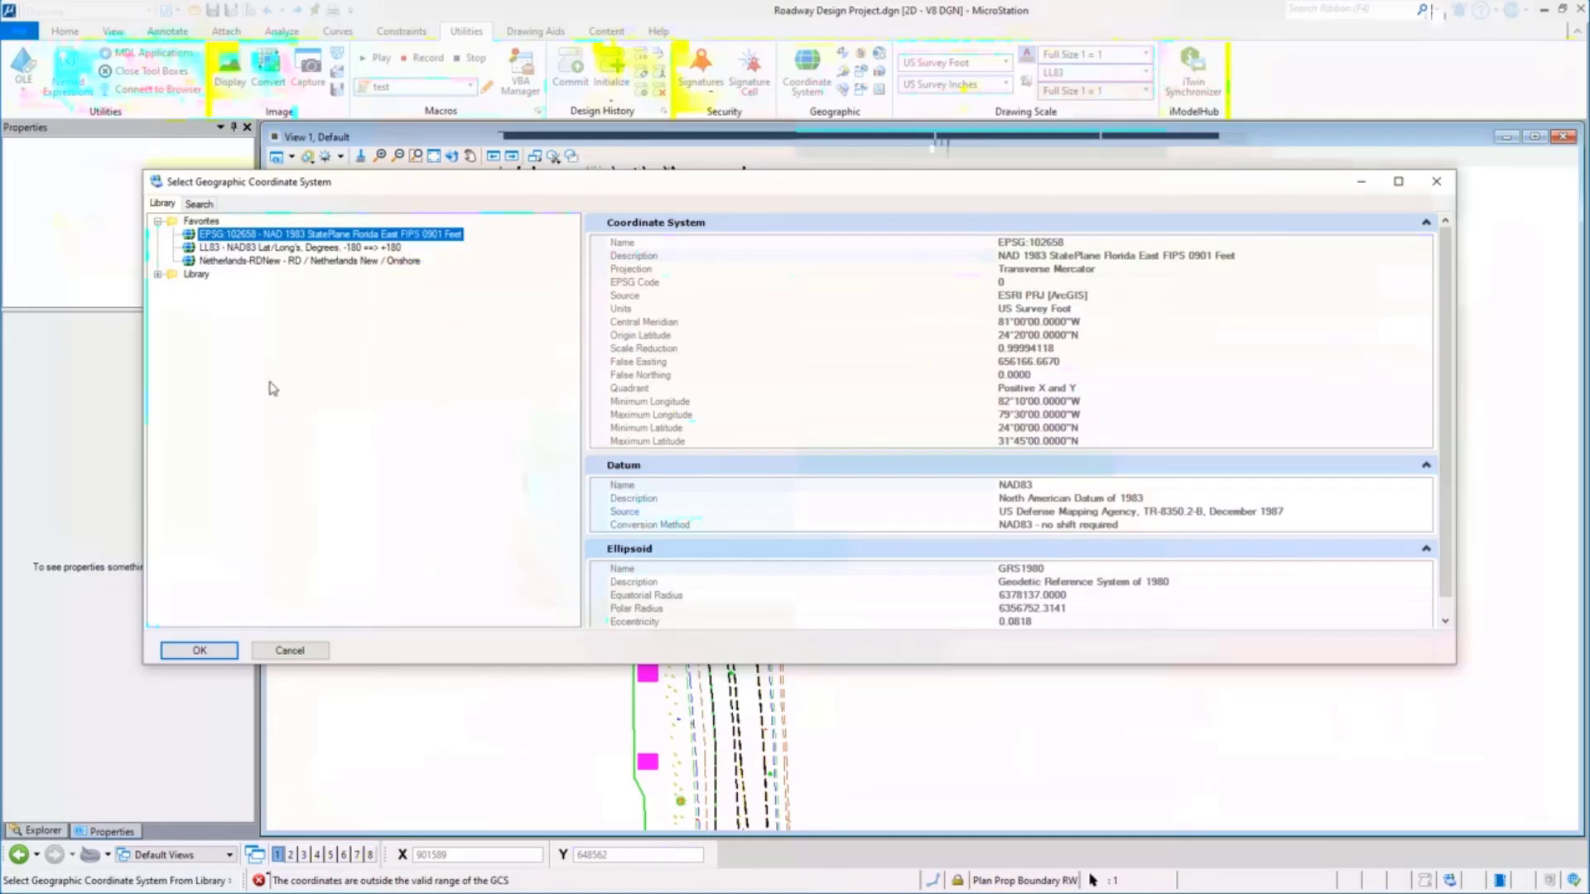
# Browse Library > Projected > North America > United States of America > Florida, then accept Florida East
pyautogui.click(158, 274)
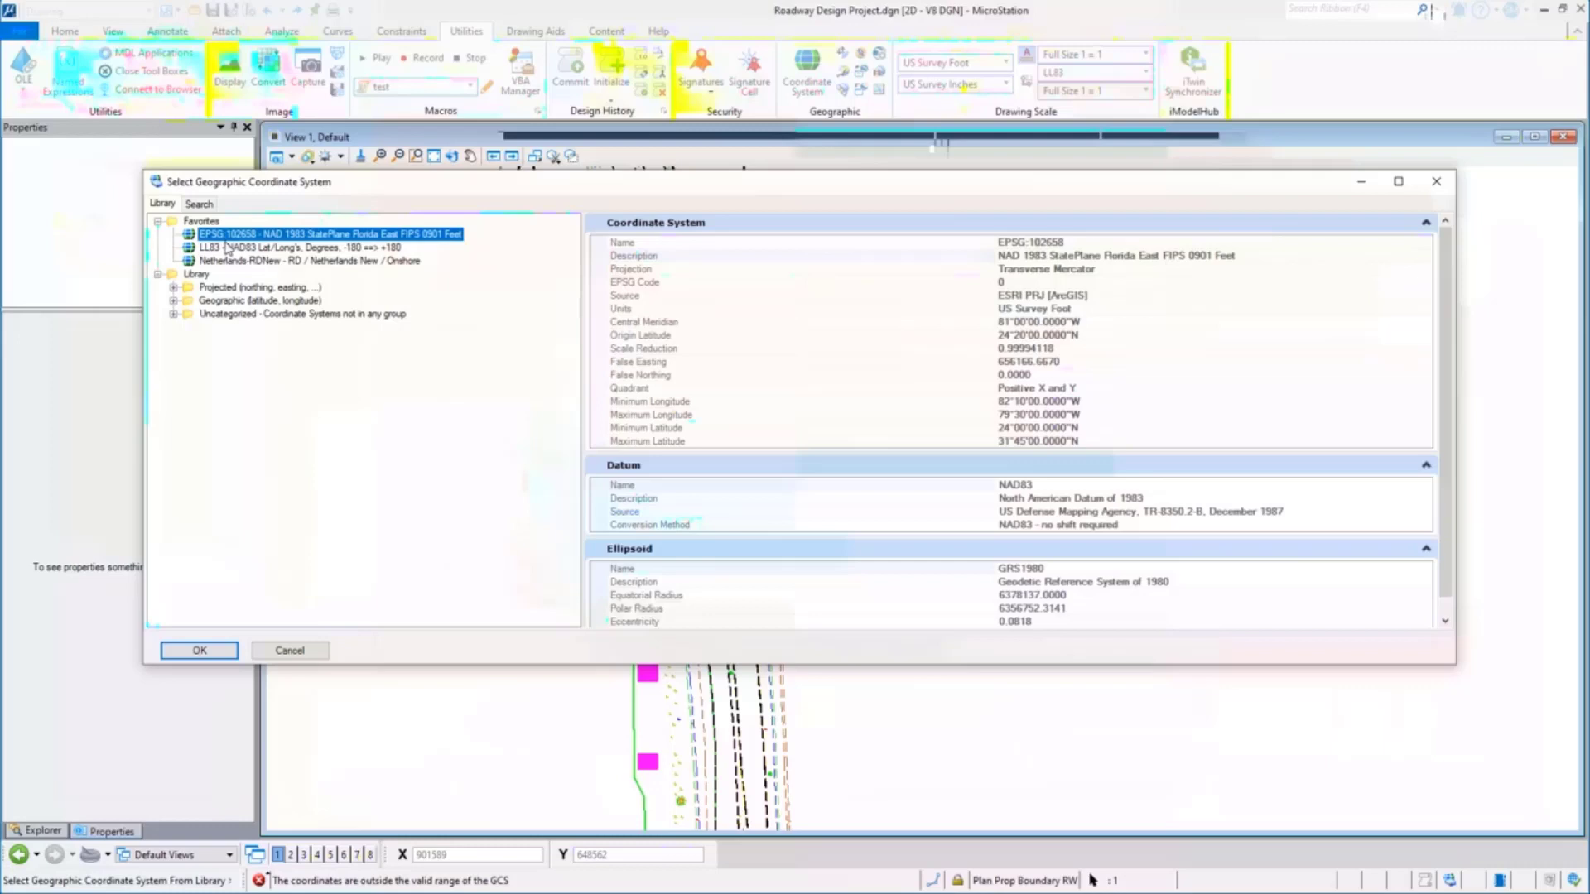
pyautogui.click(173, 301)
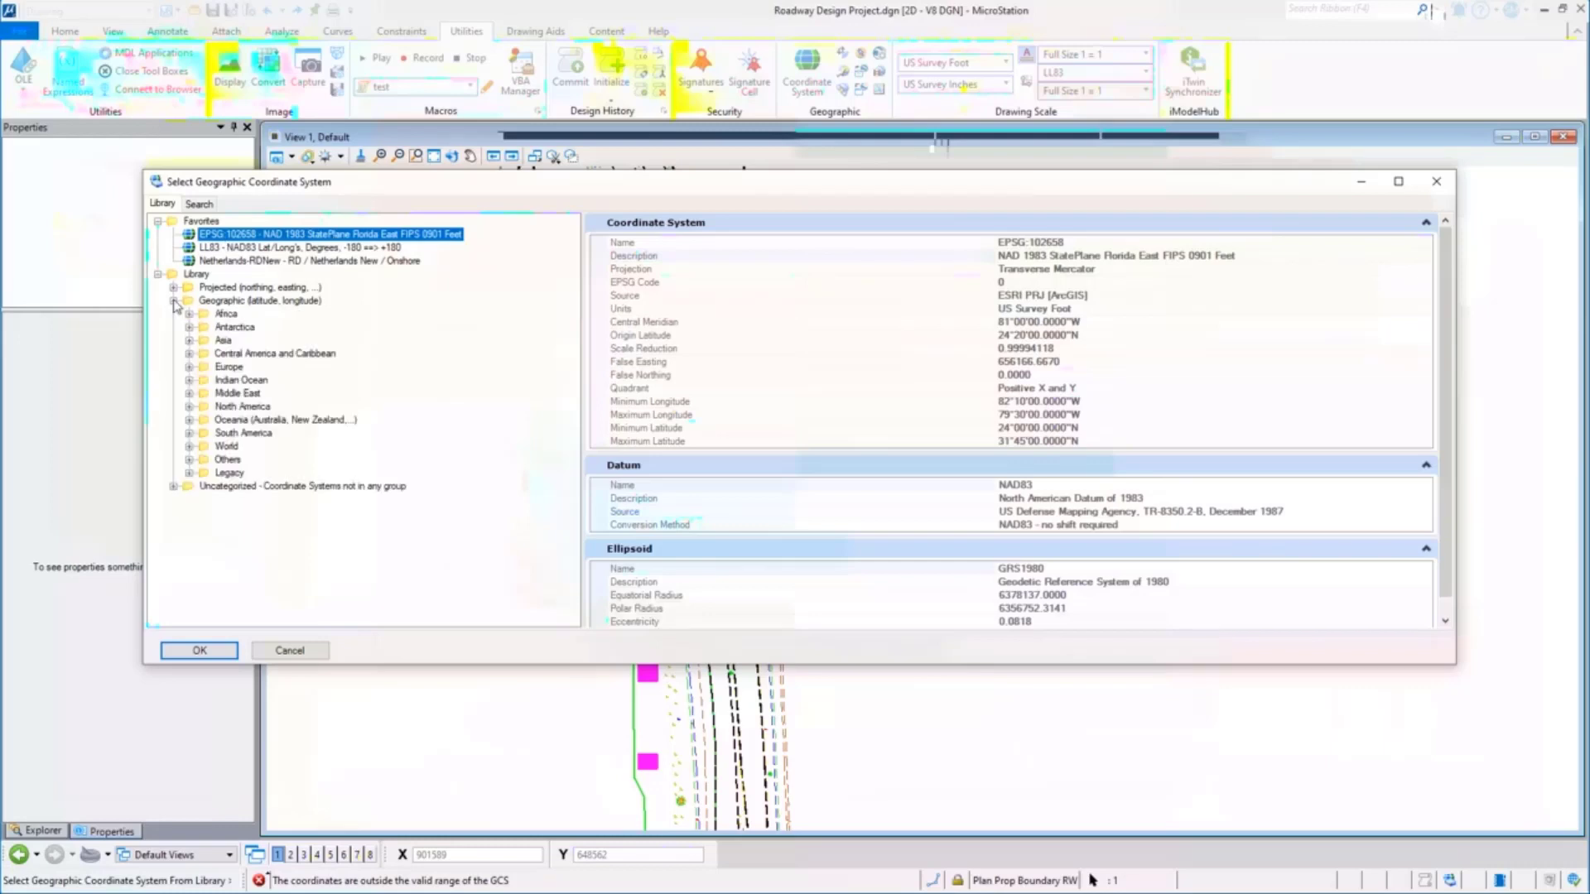
pyautogui.click(173, 287)
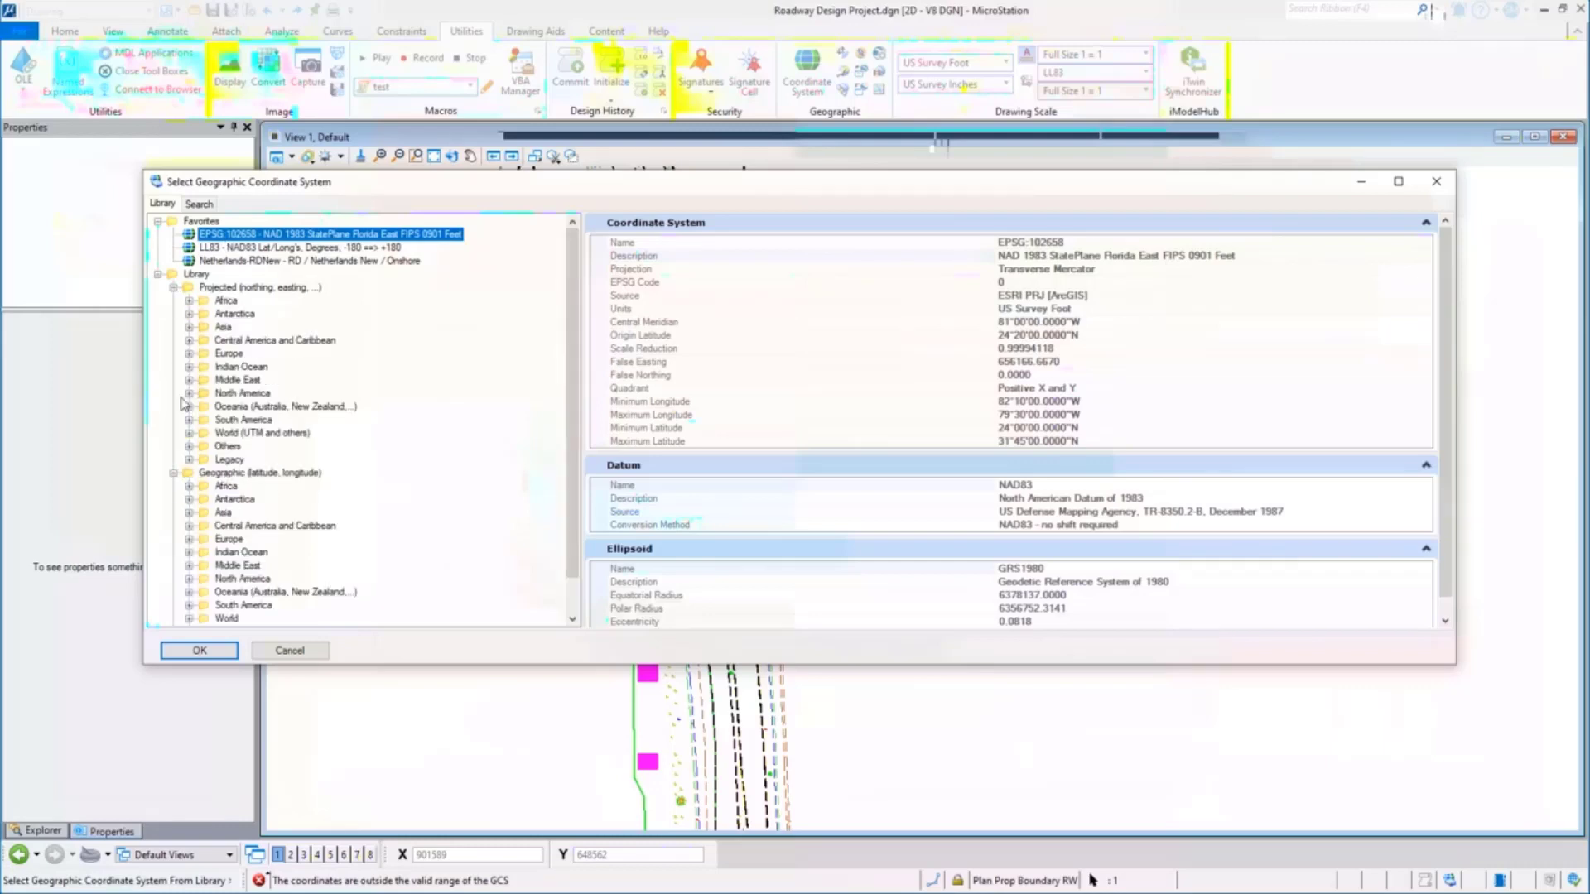
pyautogui.click(189, 393)
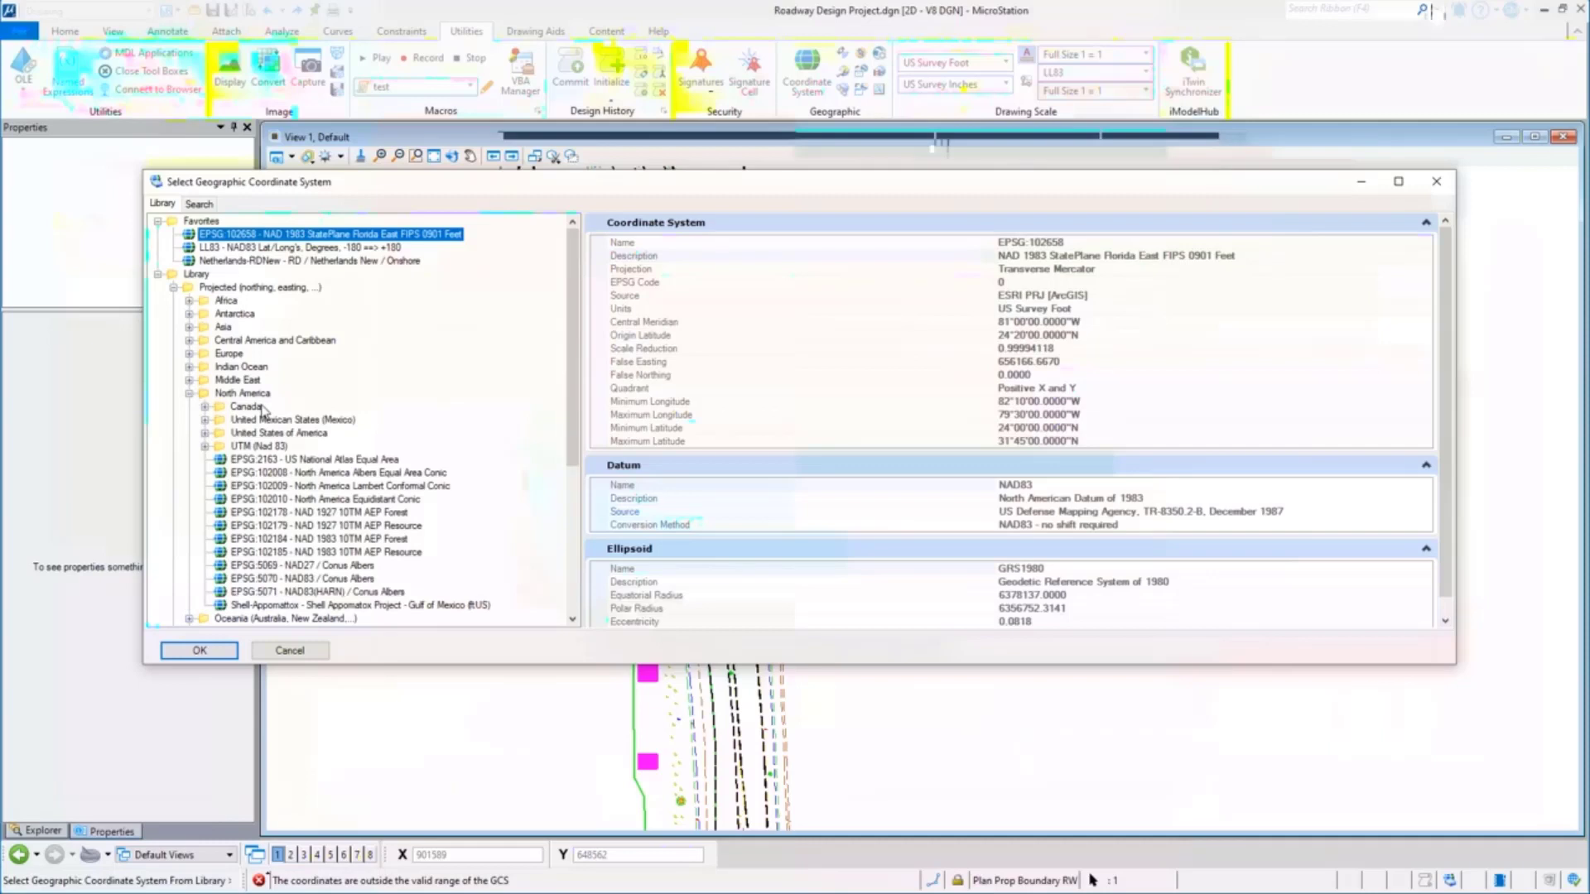
pyautogui.scroll(-3, 264, 409)
pyautogui.click(204, 314)
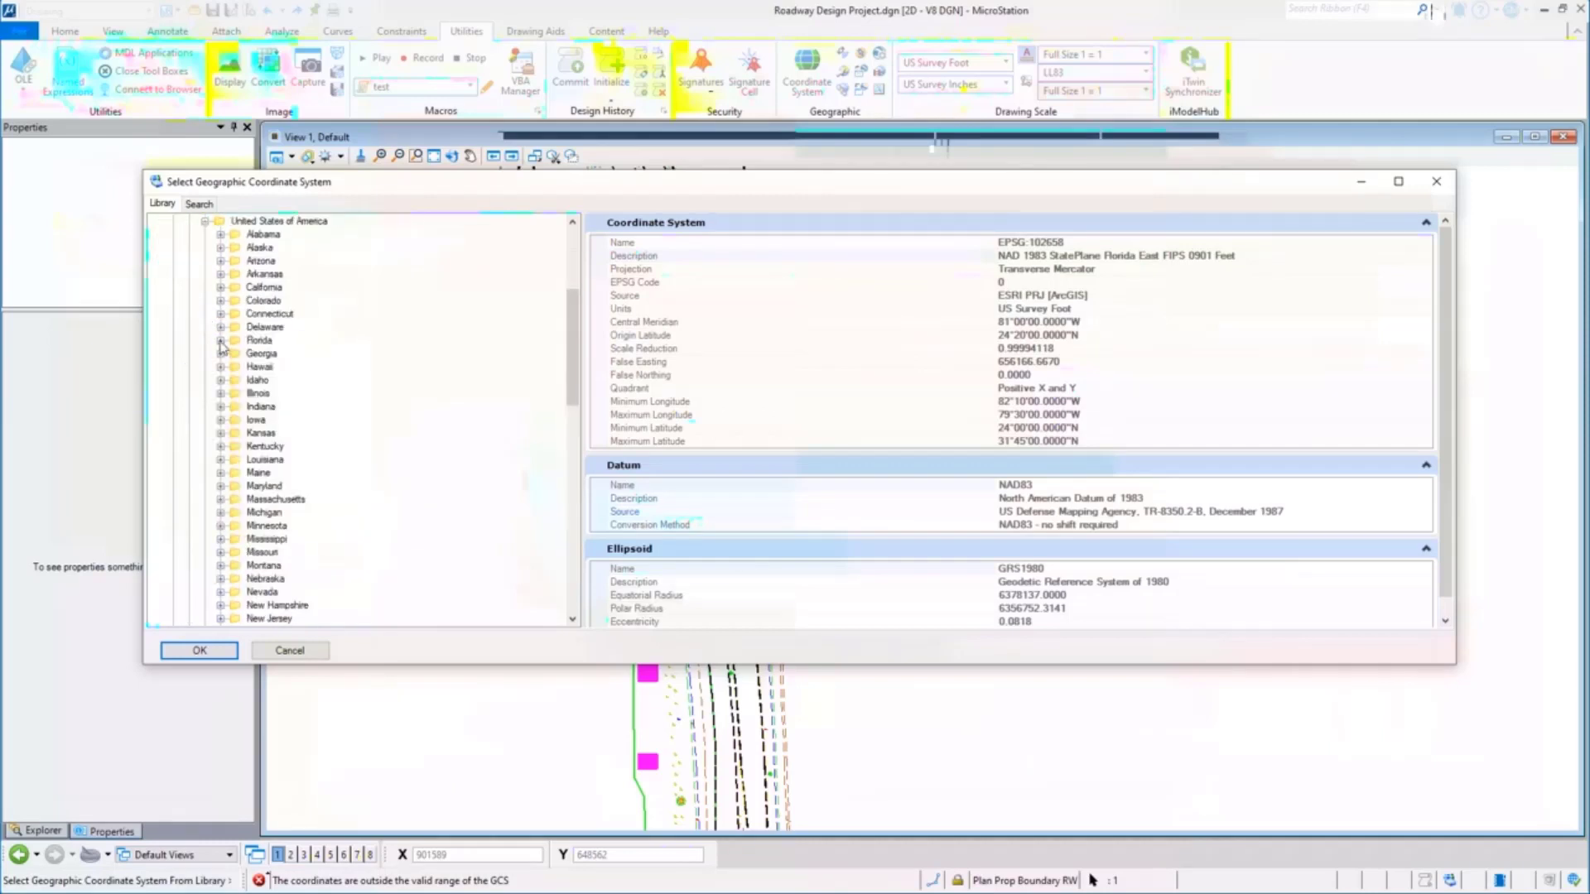
pyautogui.click(221, 340)
pyautogui.scroll(10, 426, 335)
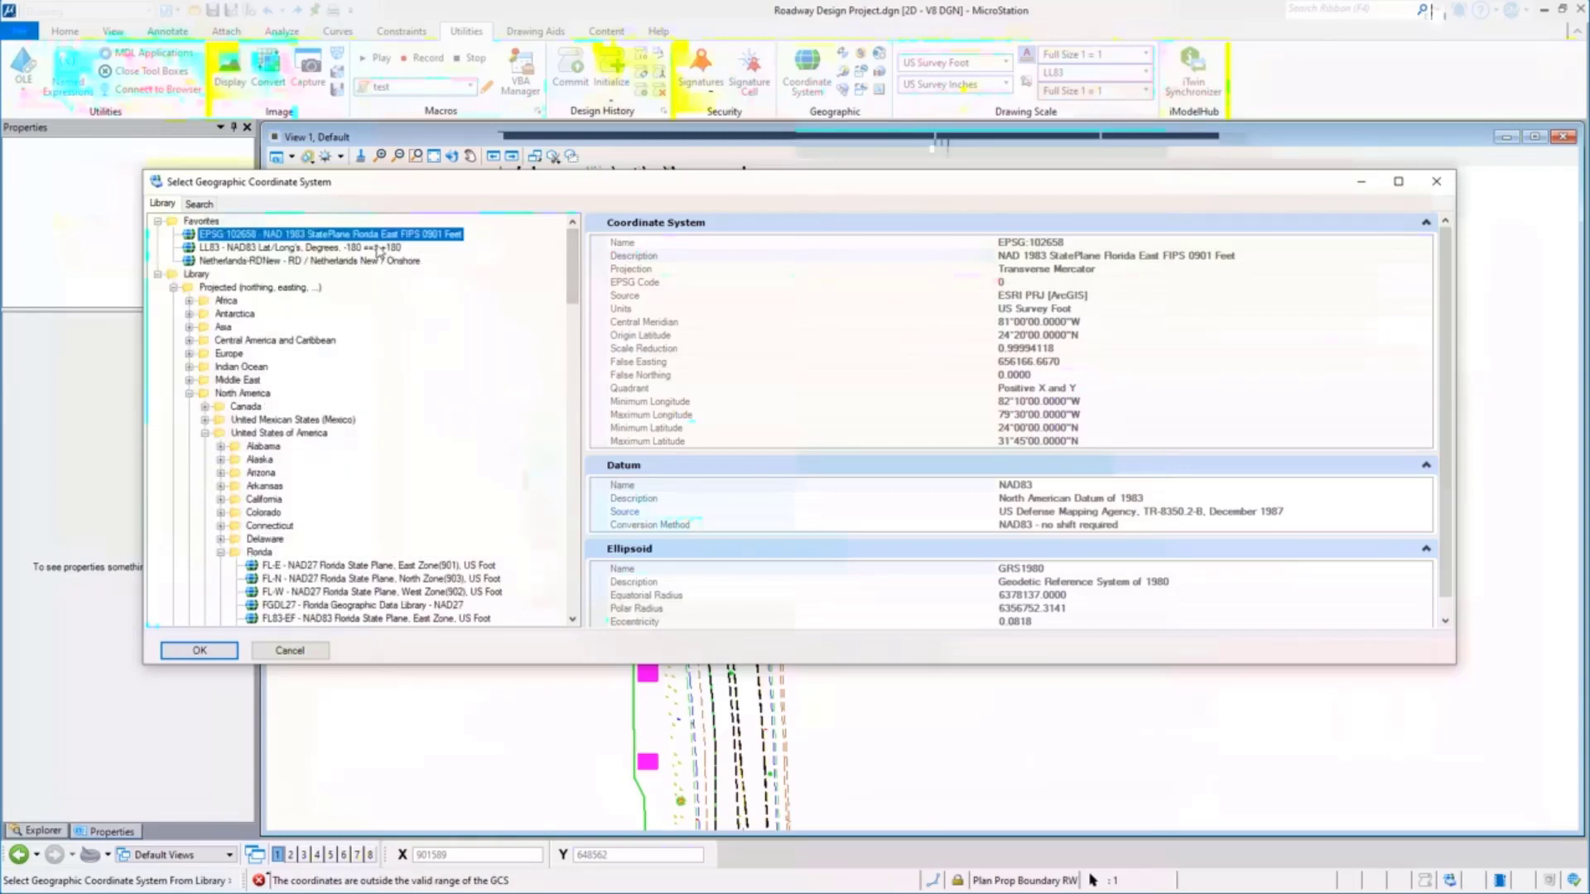
pyautogui.click(200, 651)
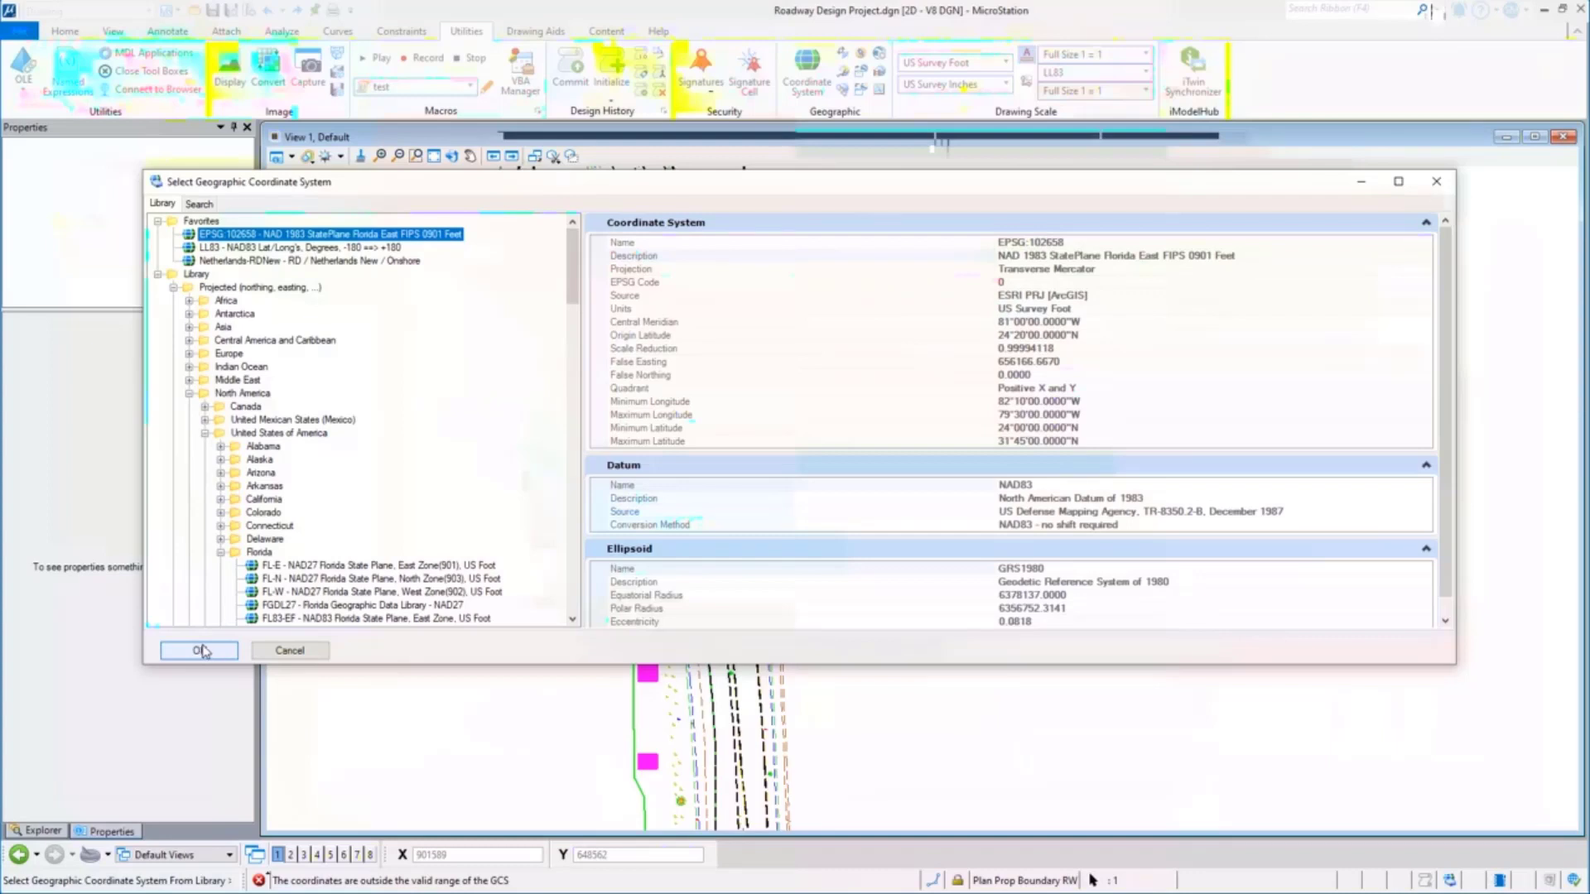
pyautogui.click(202, 651)
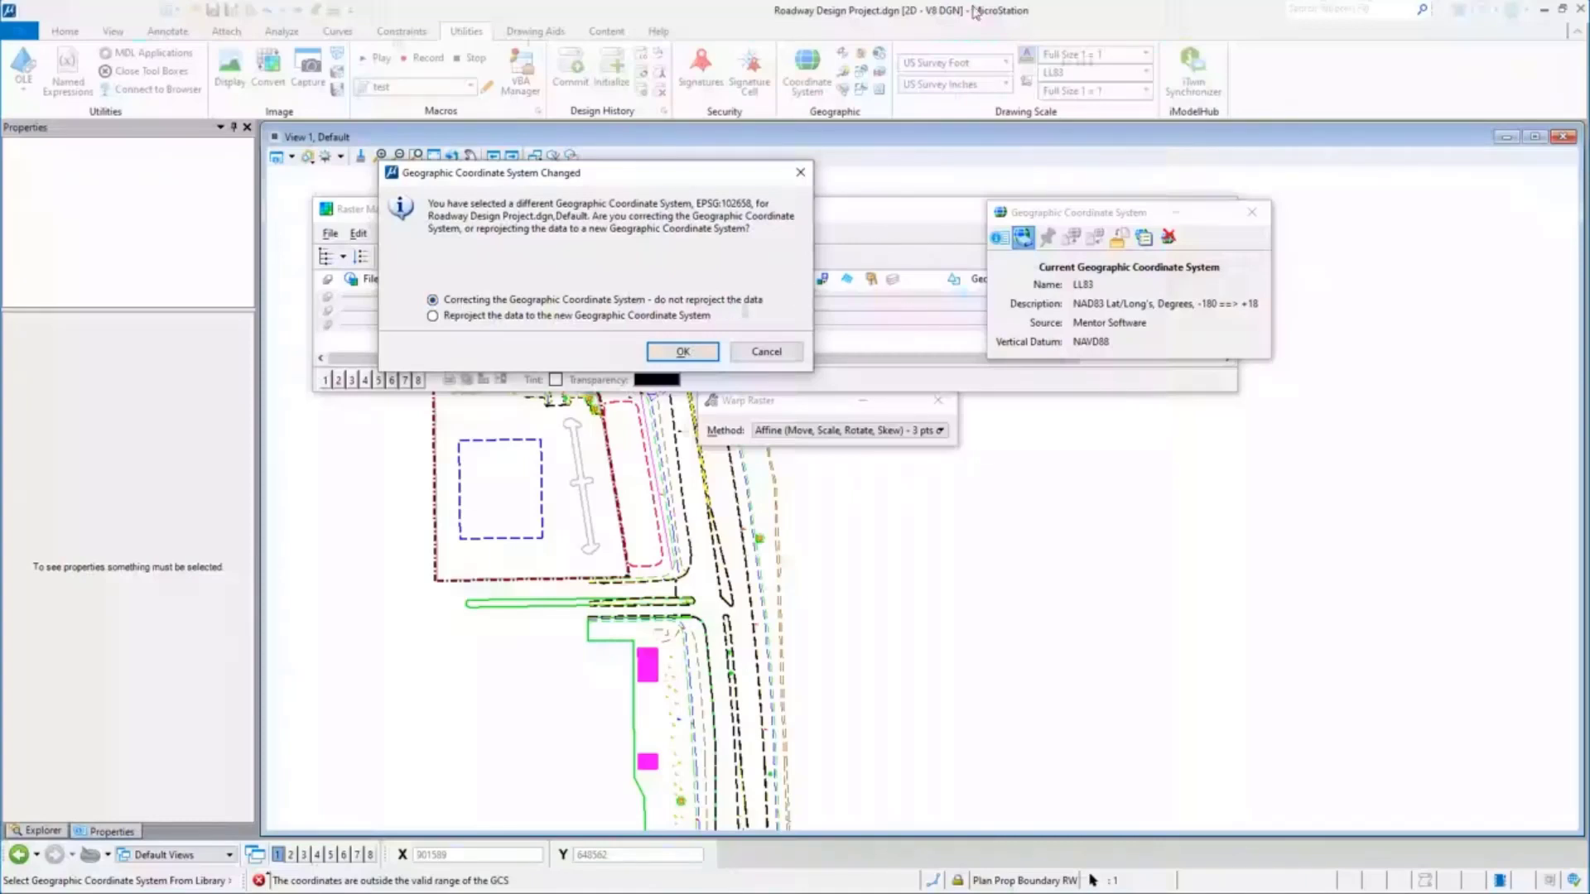
# Correct the drawing to EPSG:102658 without reprojecting data, and reposition the GCS and Raster Manager panels
pyautogui.click(682, 352)
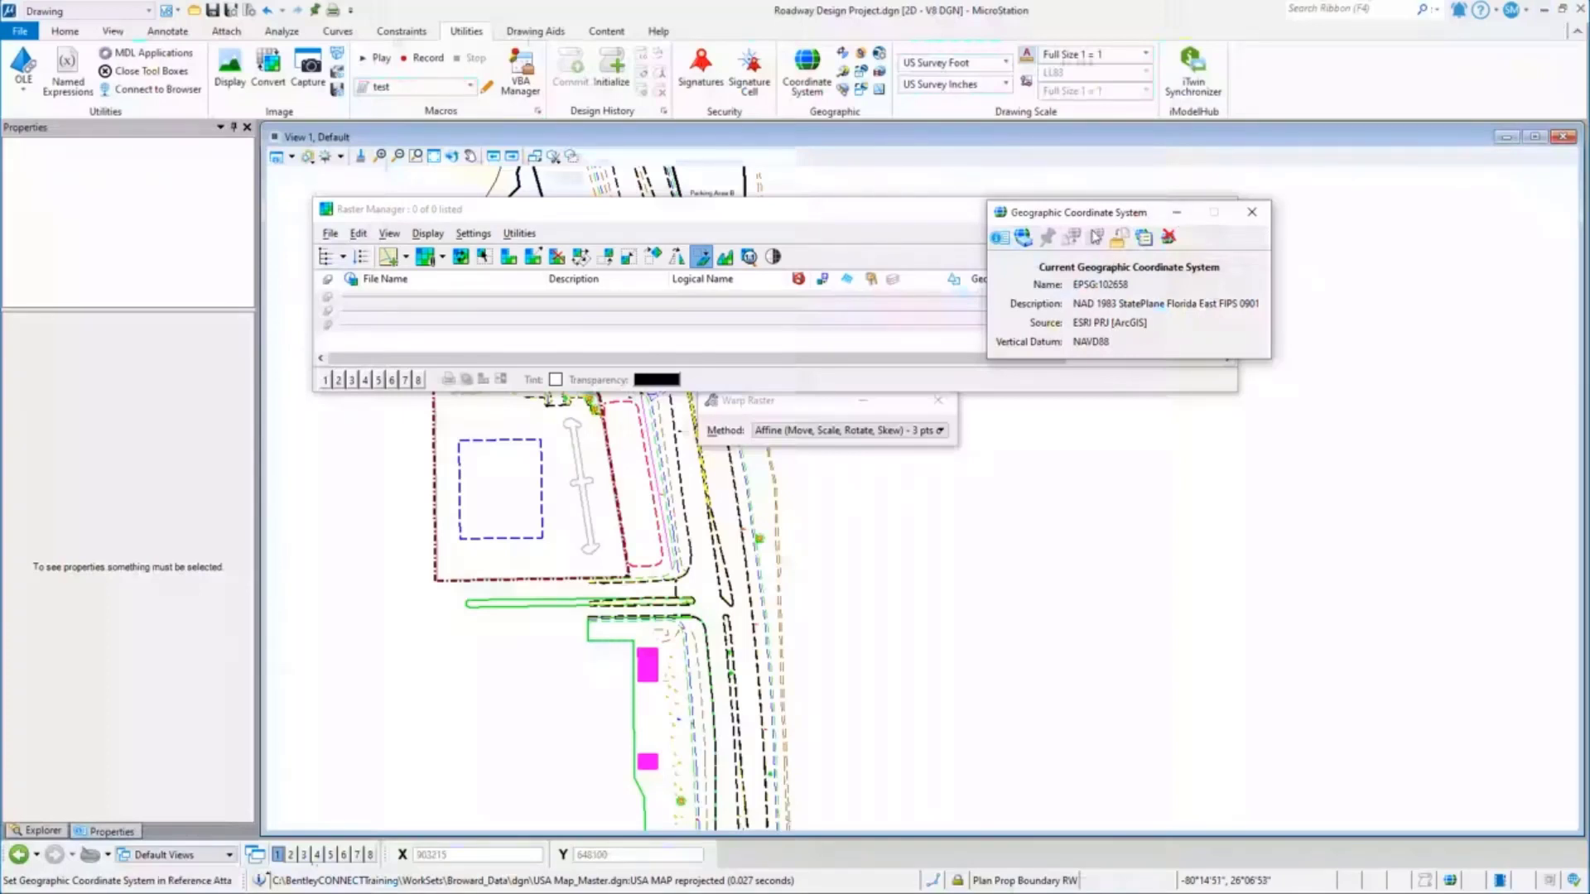
pyautogui.moveTo(1086, 214); pyautogui.dragTo(1300, 176)
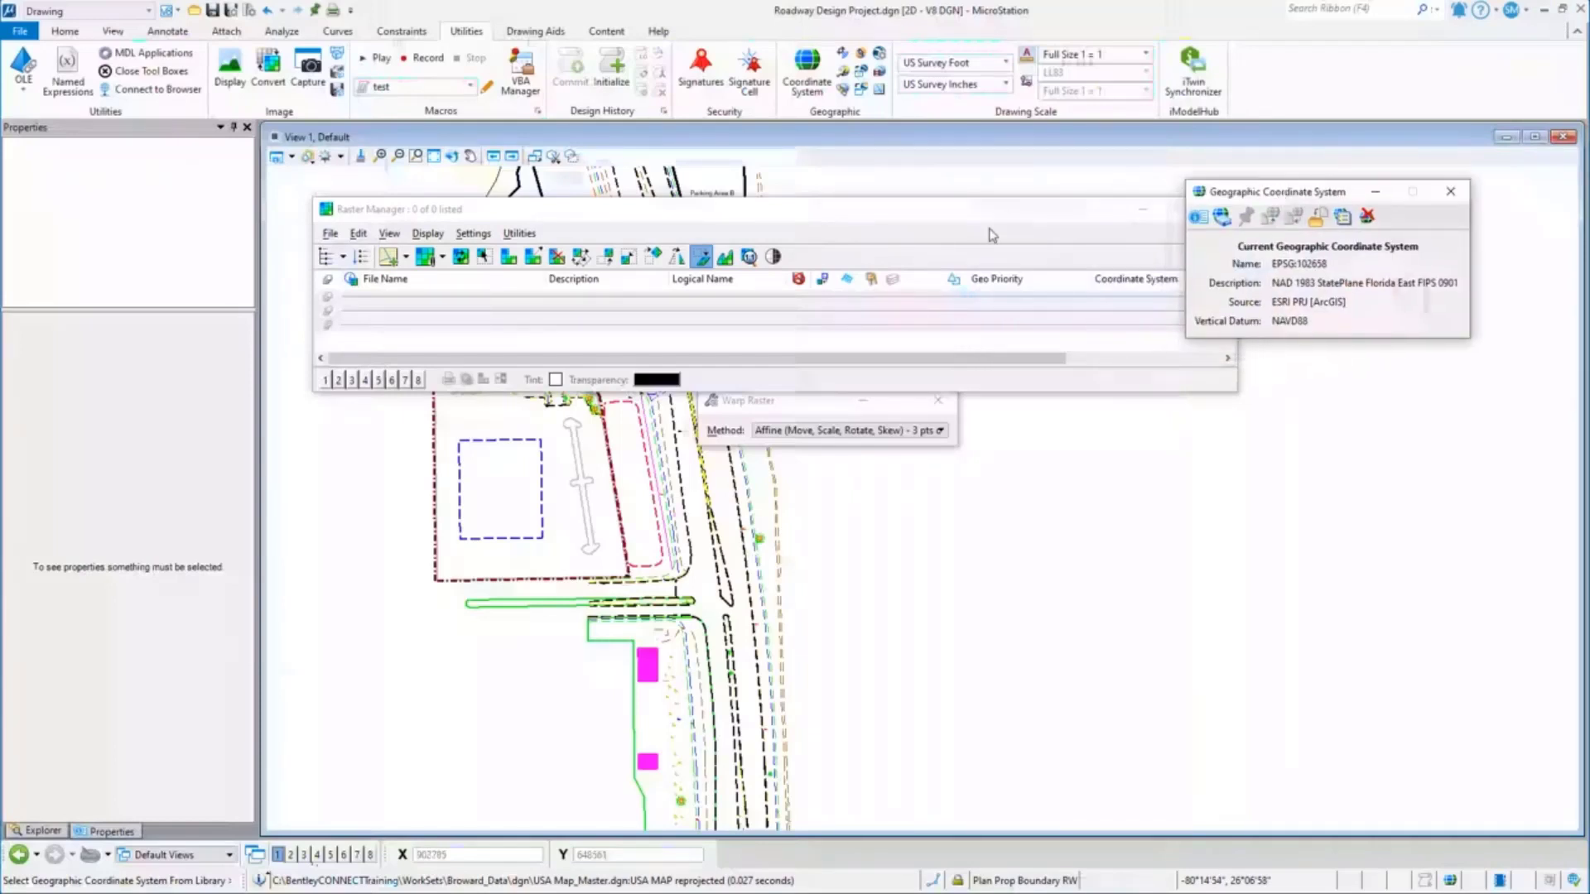
pyautogui.click(1074, 290)
pyautogui.moveTo(987, 217); pyautogui.dragTo(1297, 478)
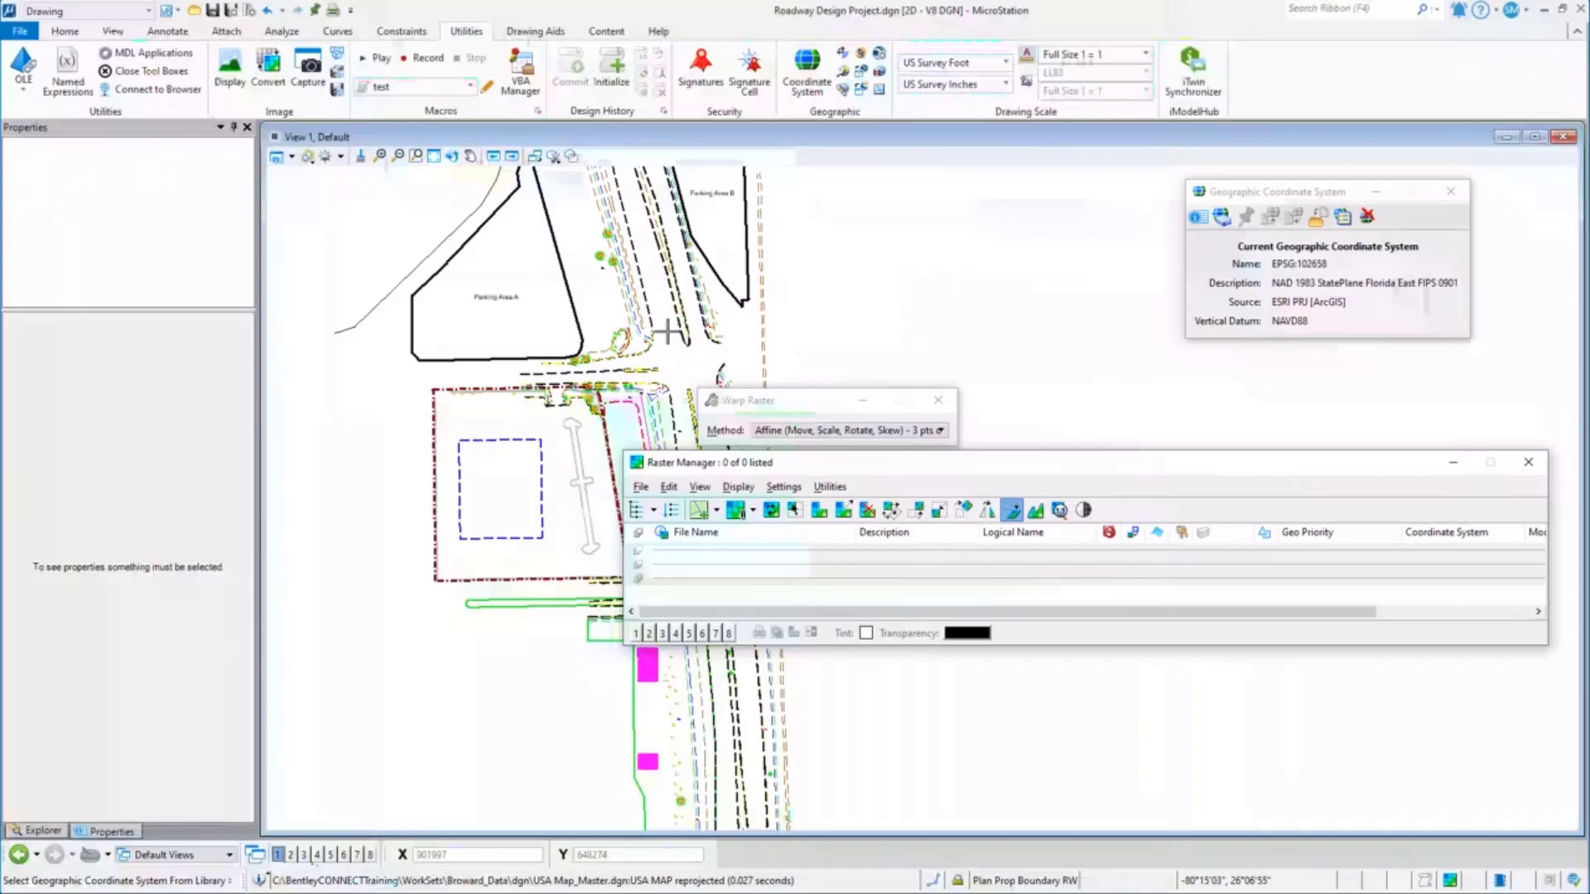
# Set the view's Background Map Type to Street Map and zoom in on the roadway
pyautogui.click(292, 158)
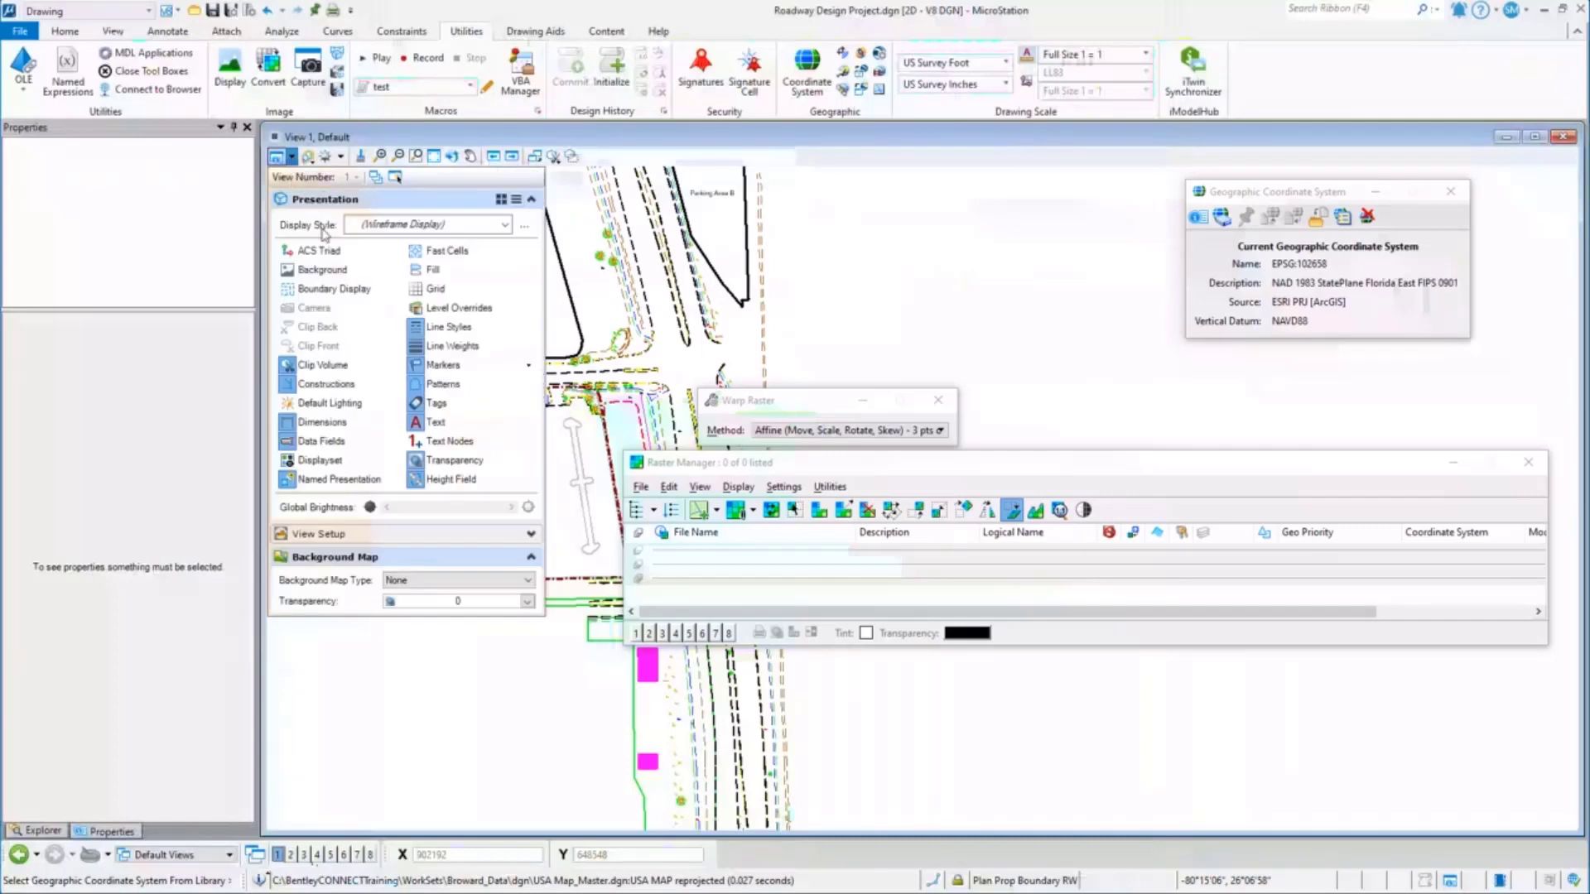
pyautogui.click(493, 586)
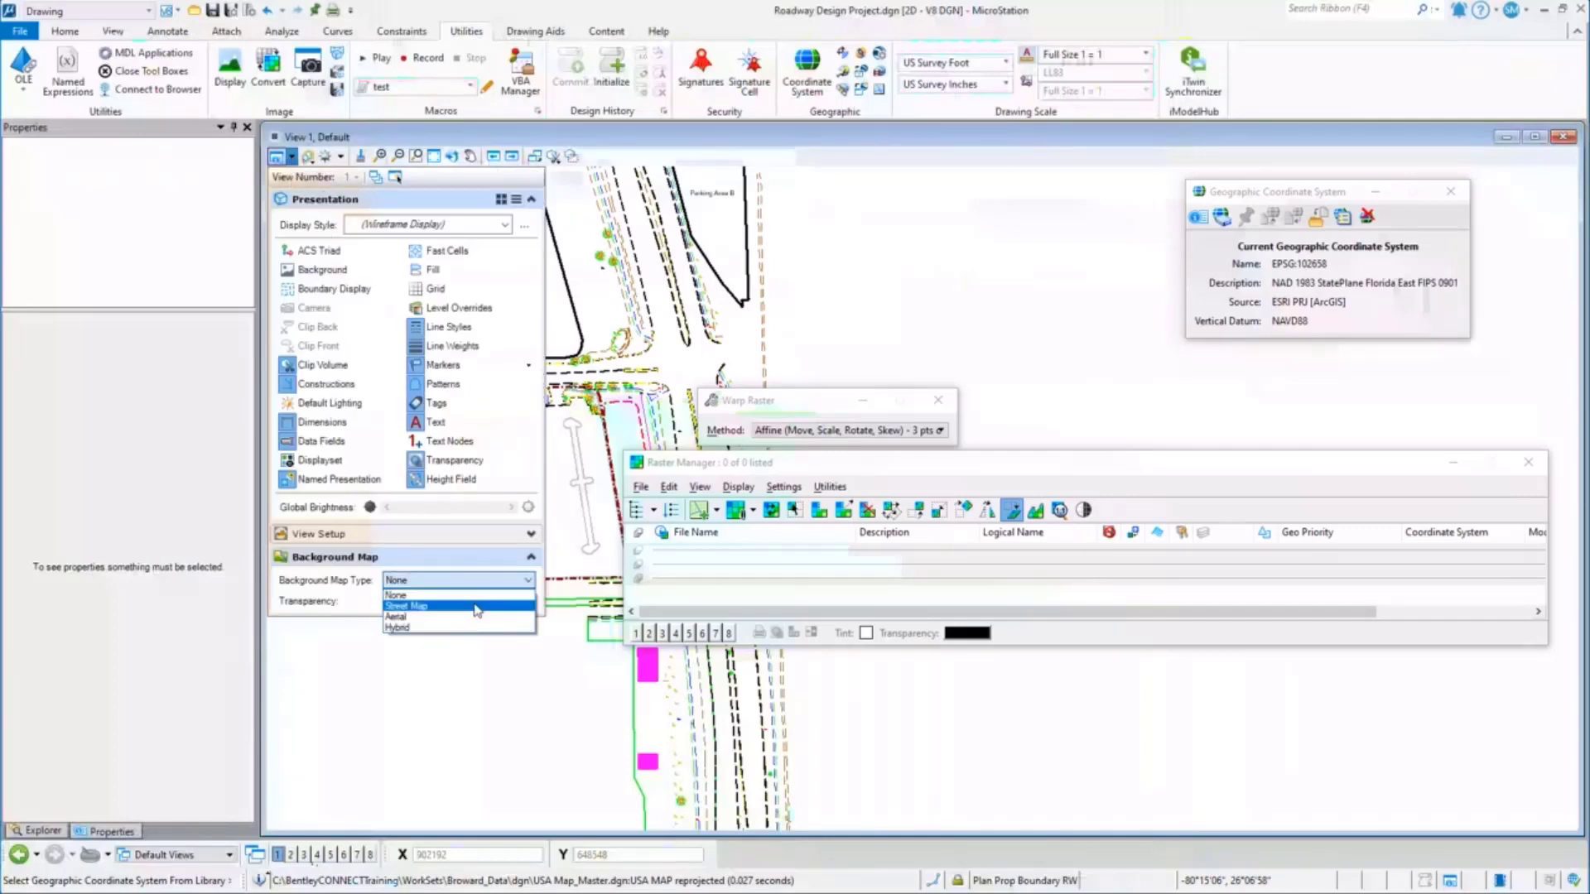
pyautogui.click(476, 607)
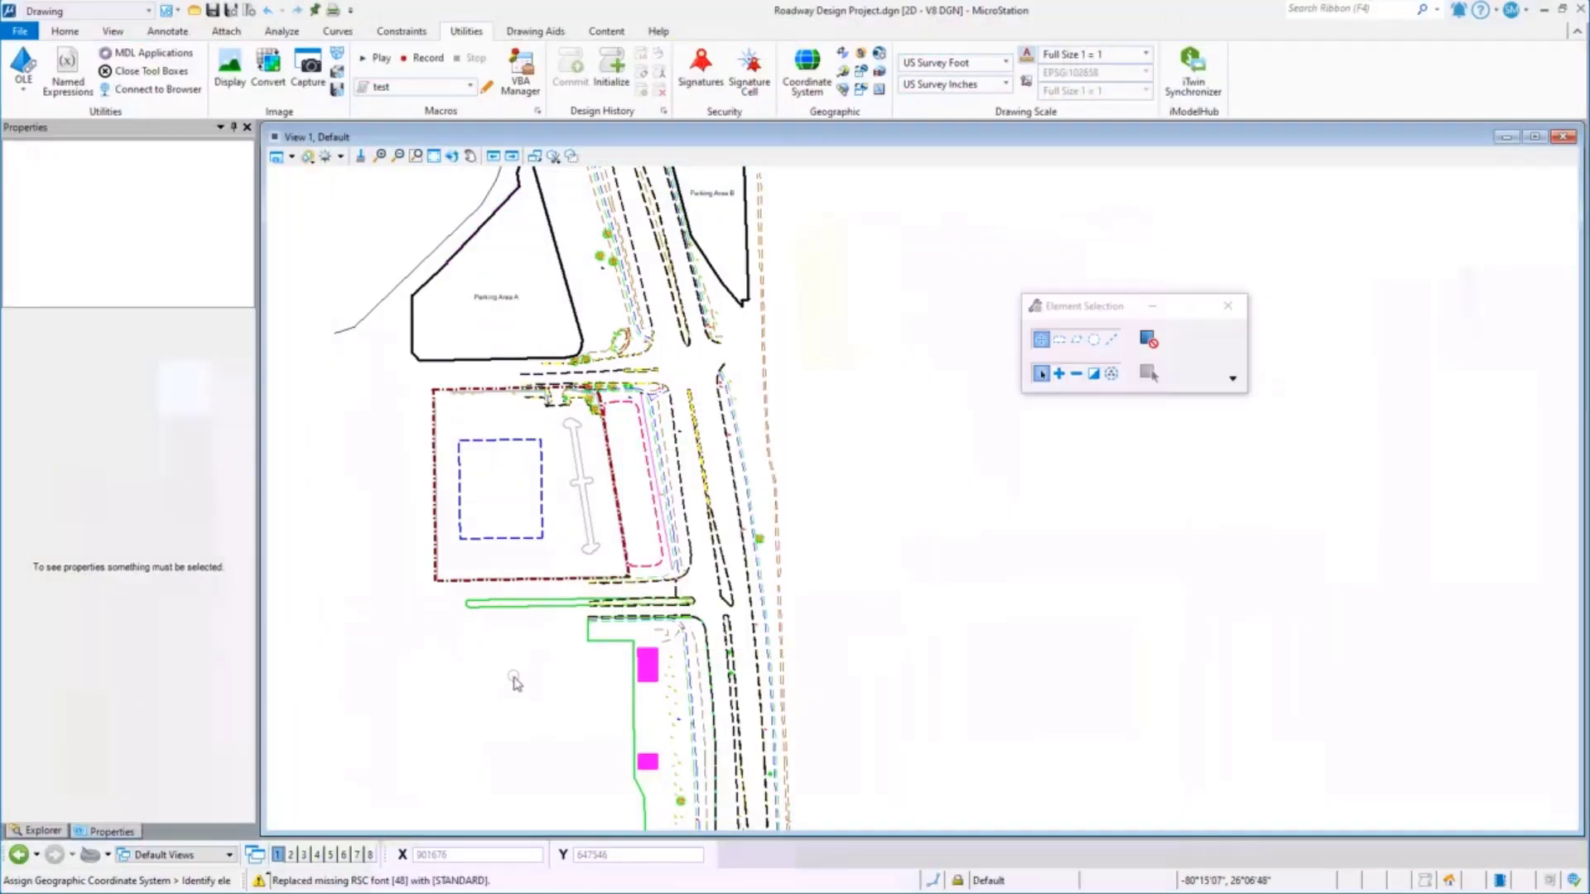
pyautogui.scroll(2, 509, 594)
pyautogui.scroll(2, 507, 540)
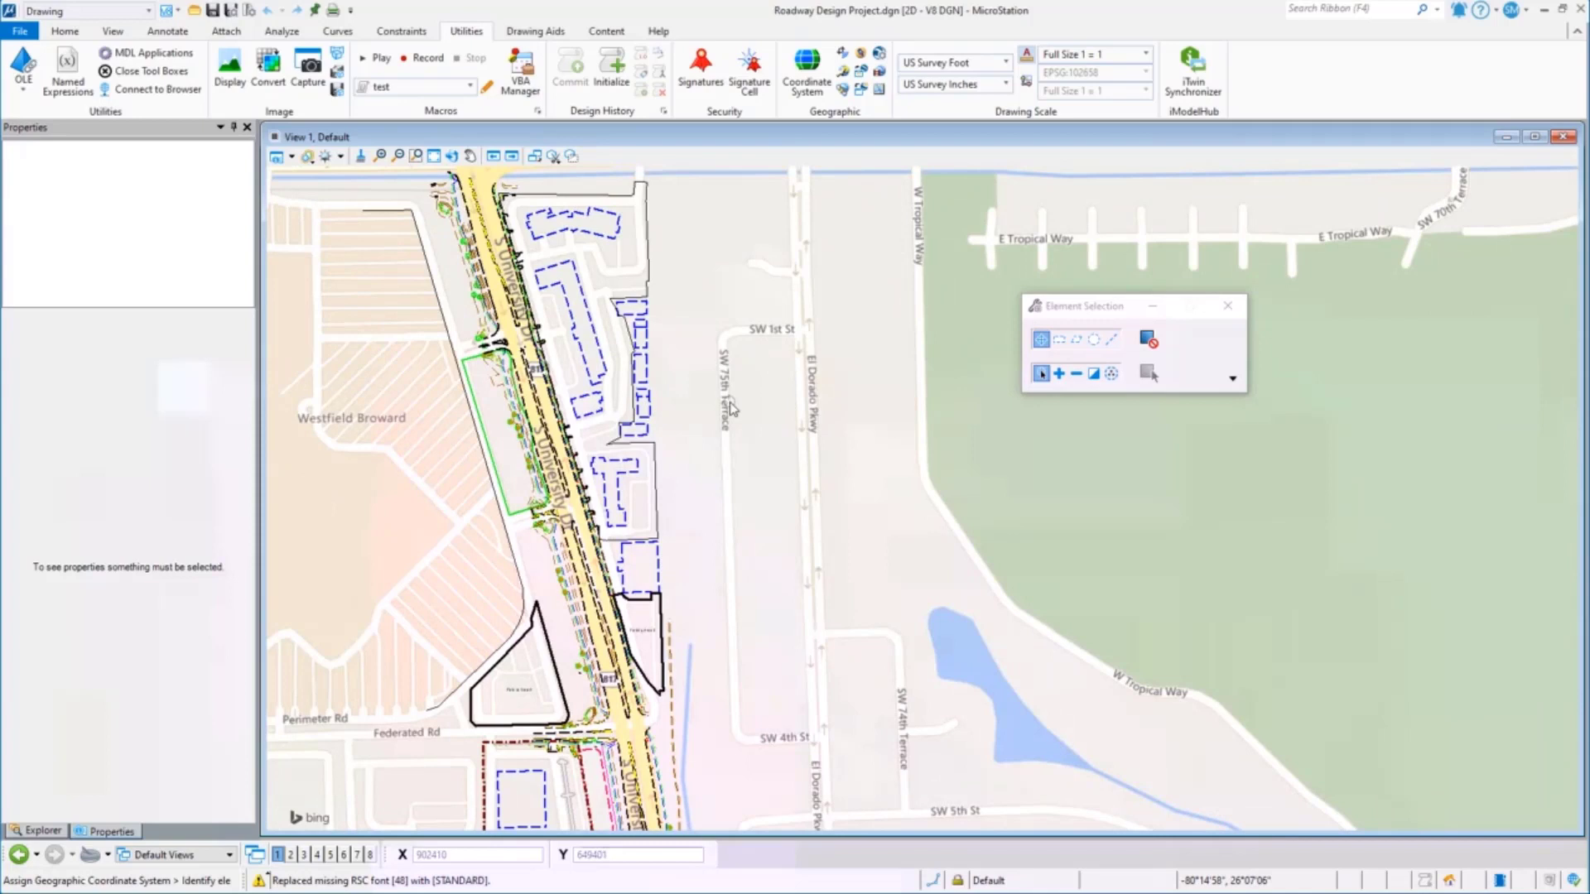
# Reopen the coordinate system details and zoom in and out to compare roadway and map
pyautogui.click(807, 66)
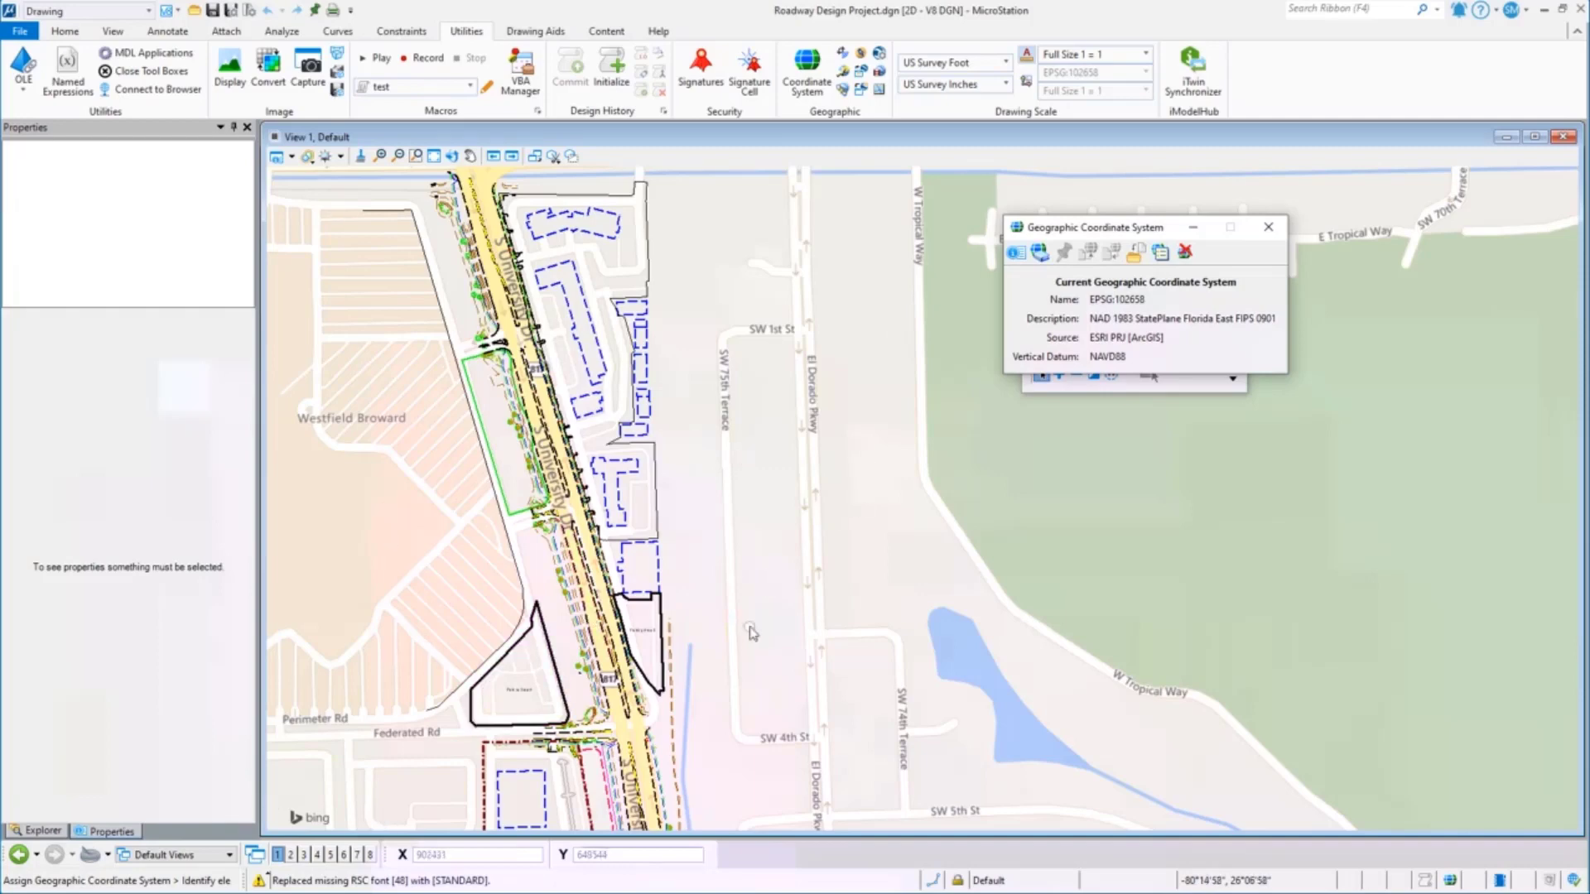
pyautogui.scroll(-3, 573, 574)
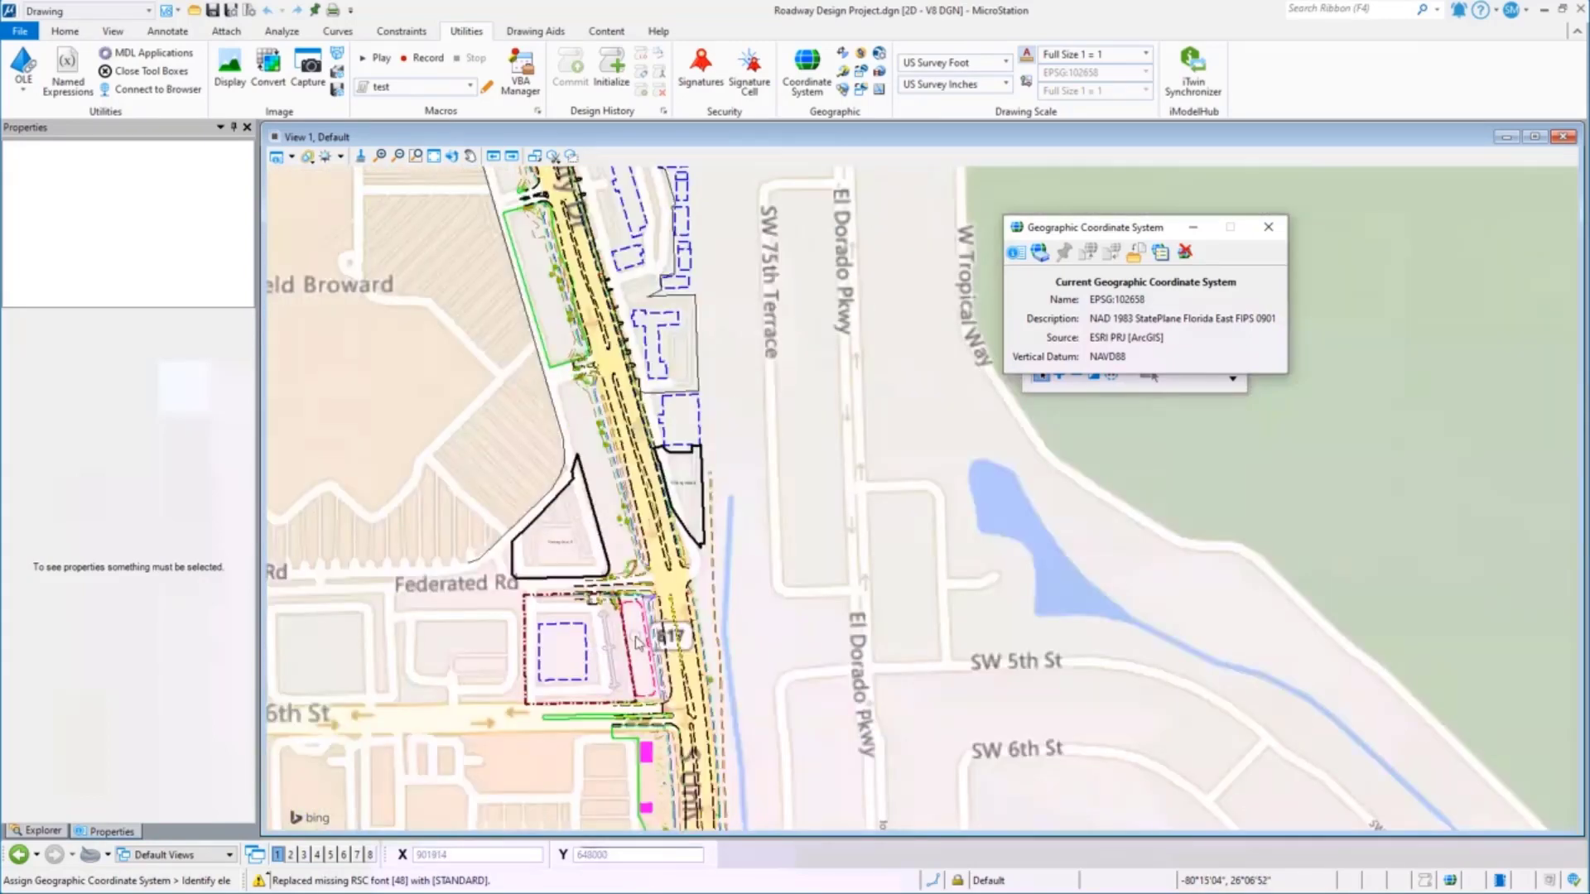
pyautogui.scroll(3, 629, 633)
pyautogui.scroll(-5, 640, 626)
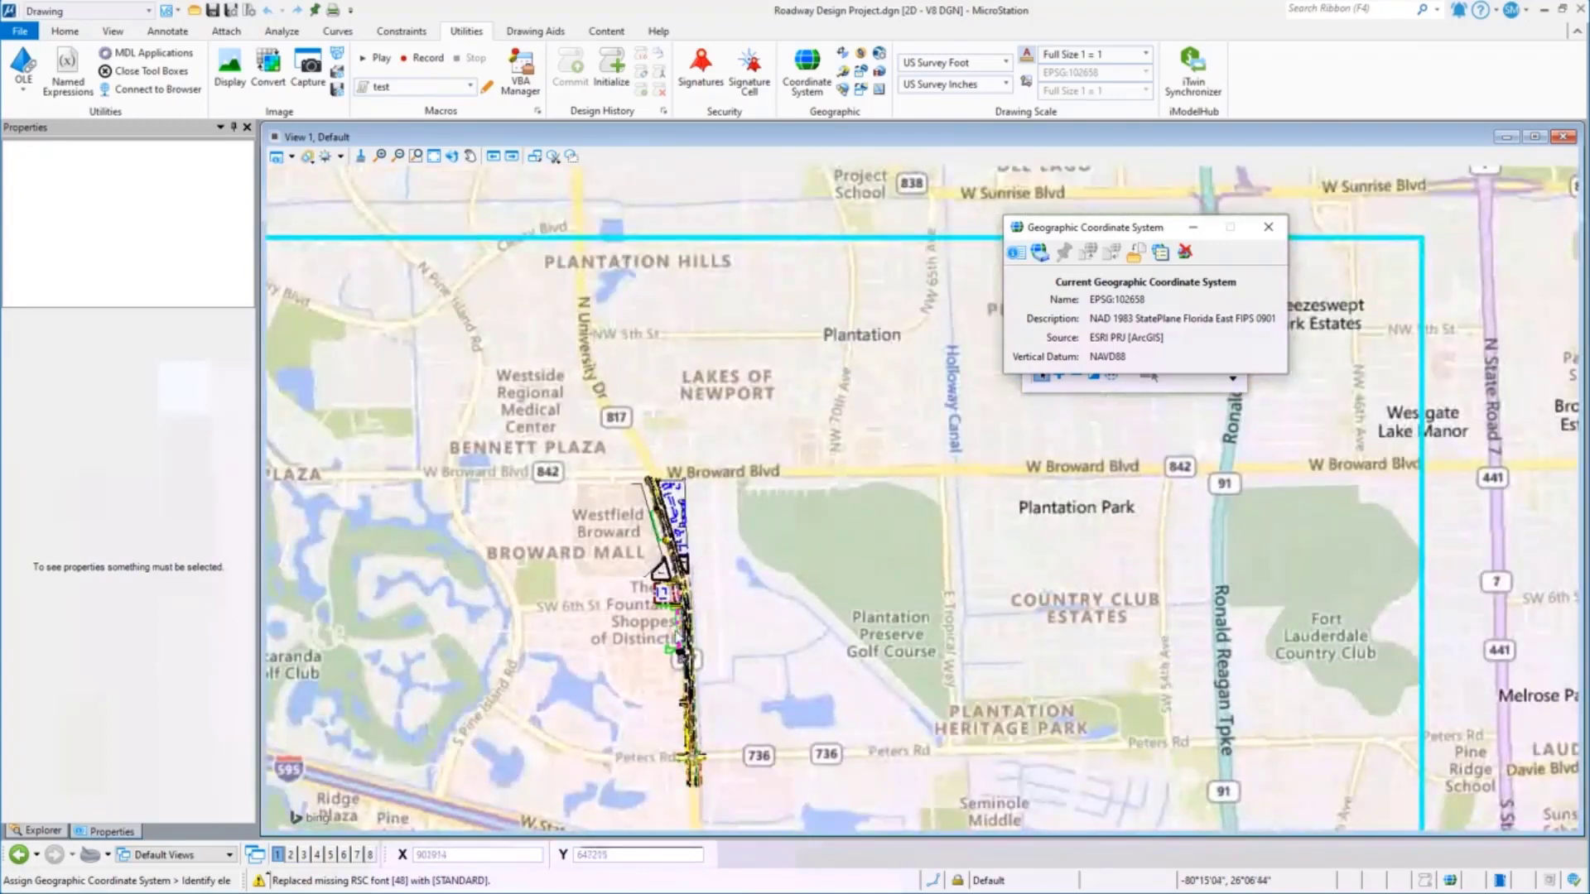
pyautogui.scroll(-5, 692, 756)
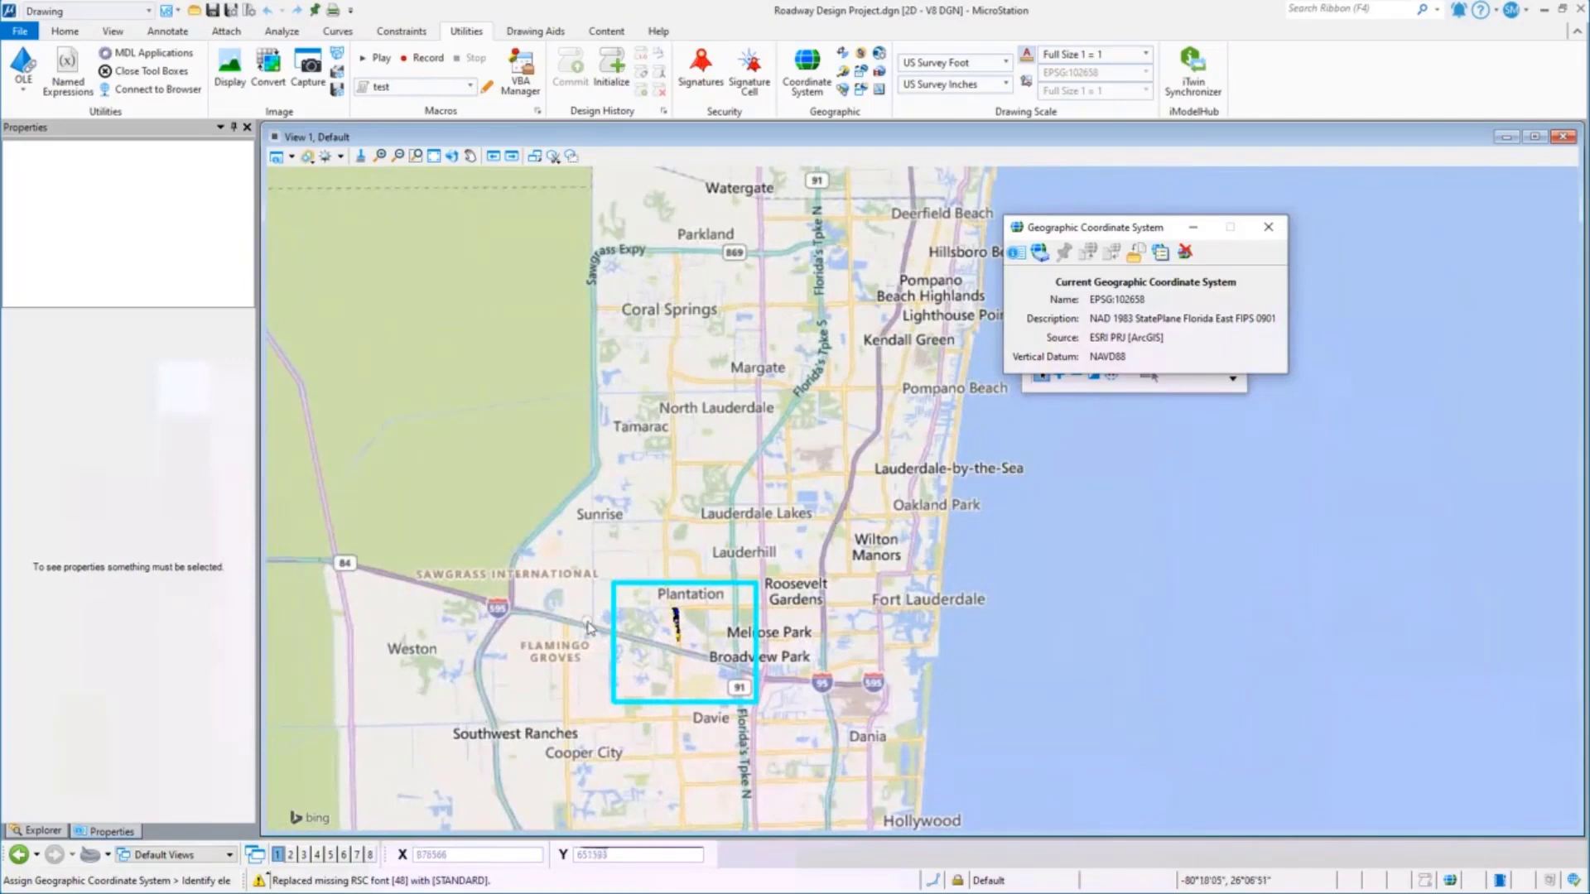
pyautogui.scroll(5, 692, 628)
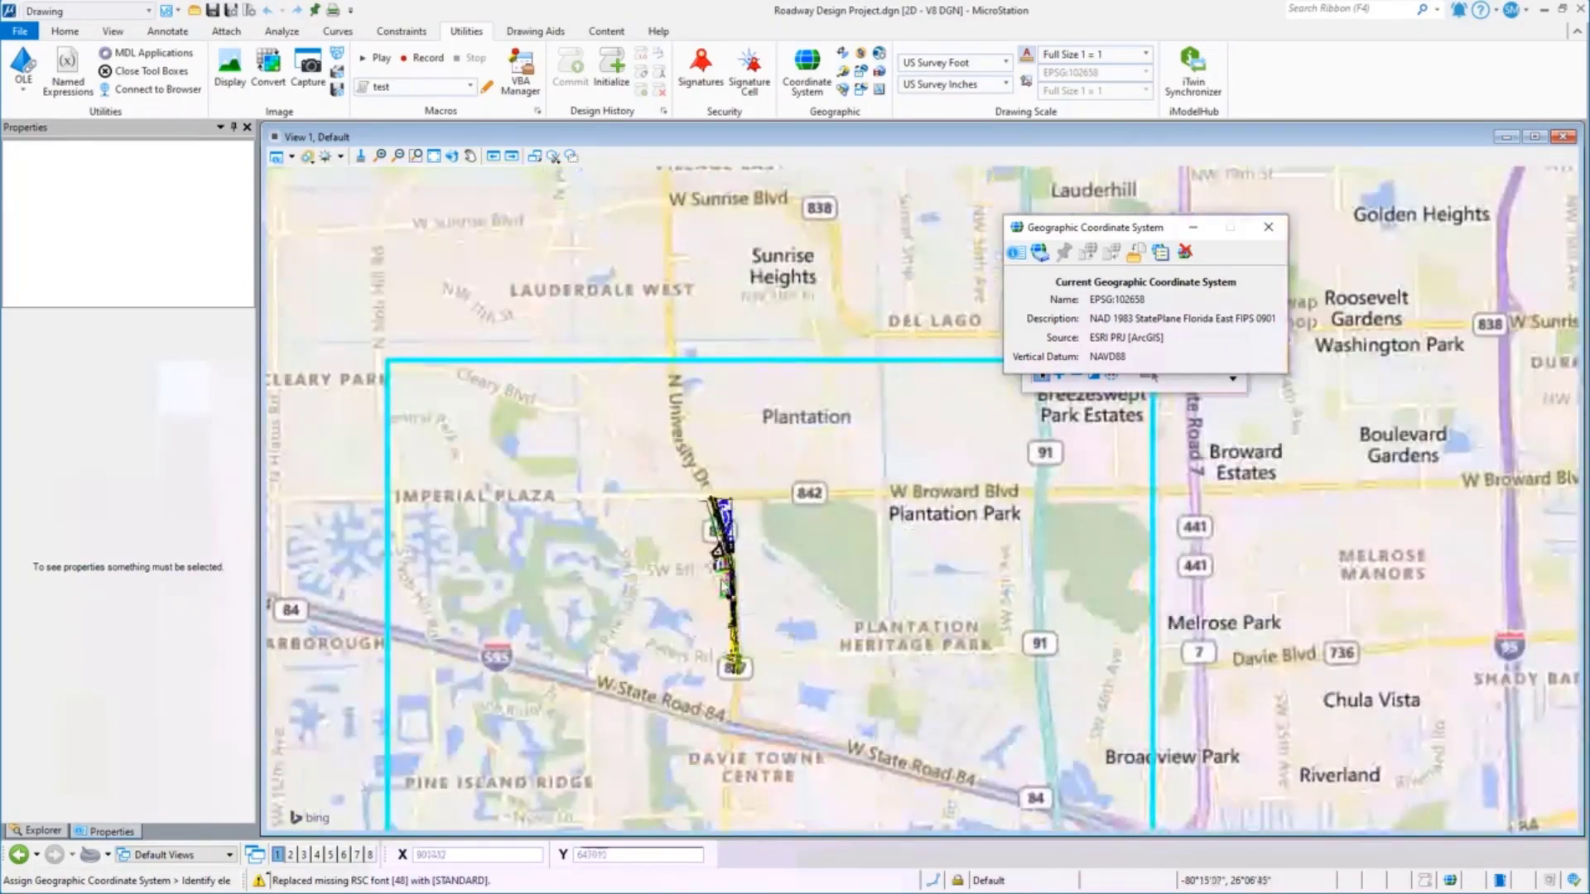
pyautogui.scroll(4, 708, 580)
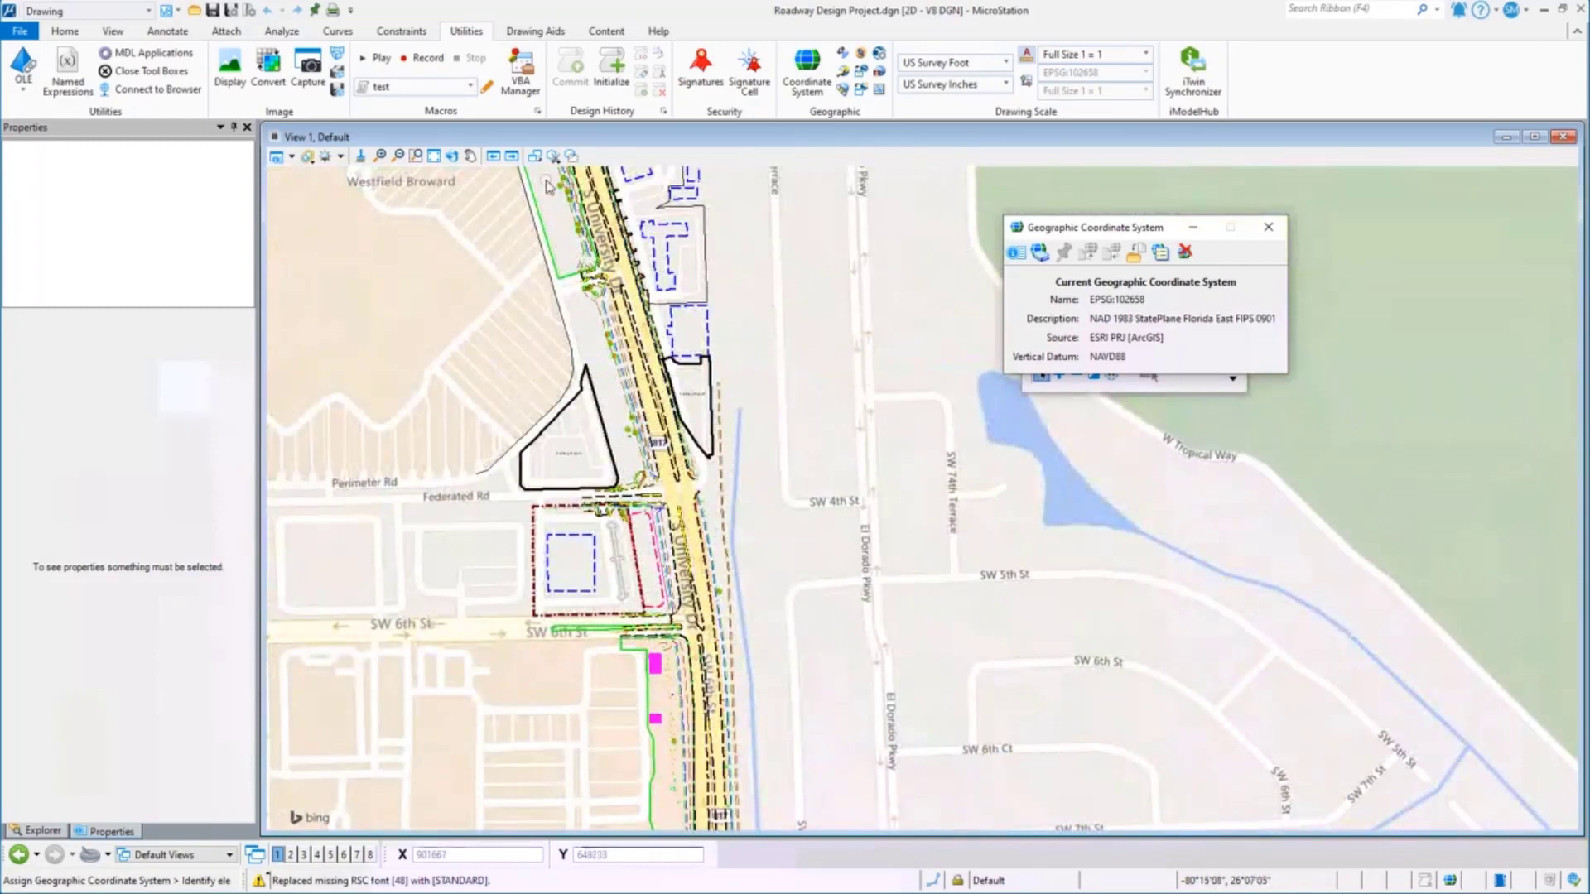
# Set the view's Background Map Type back to None
pyautogui.click(277, 156)
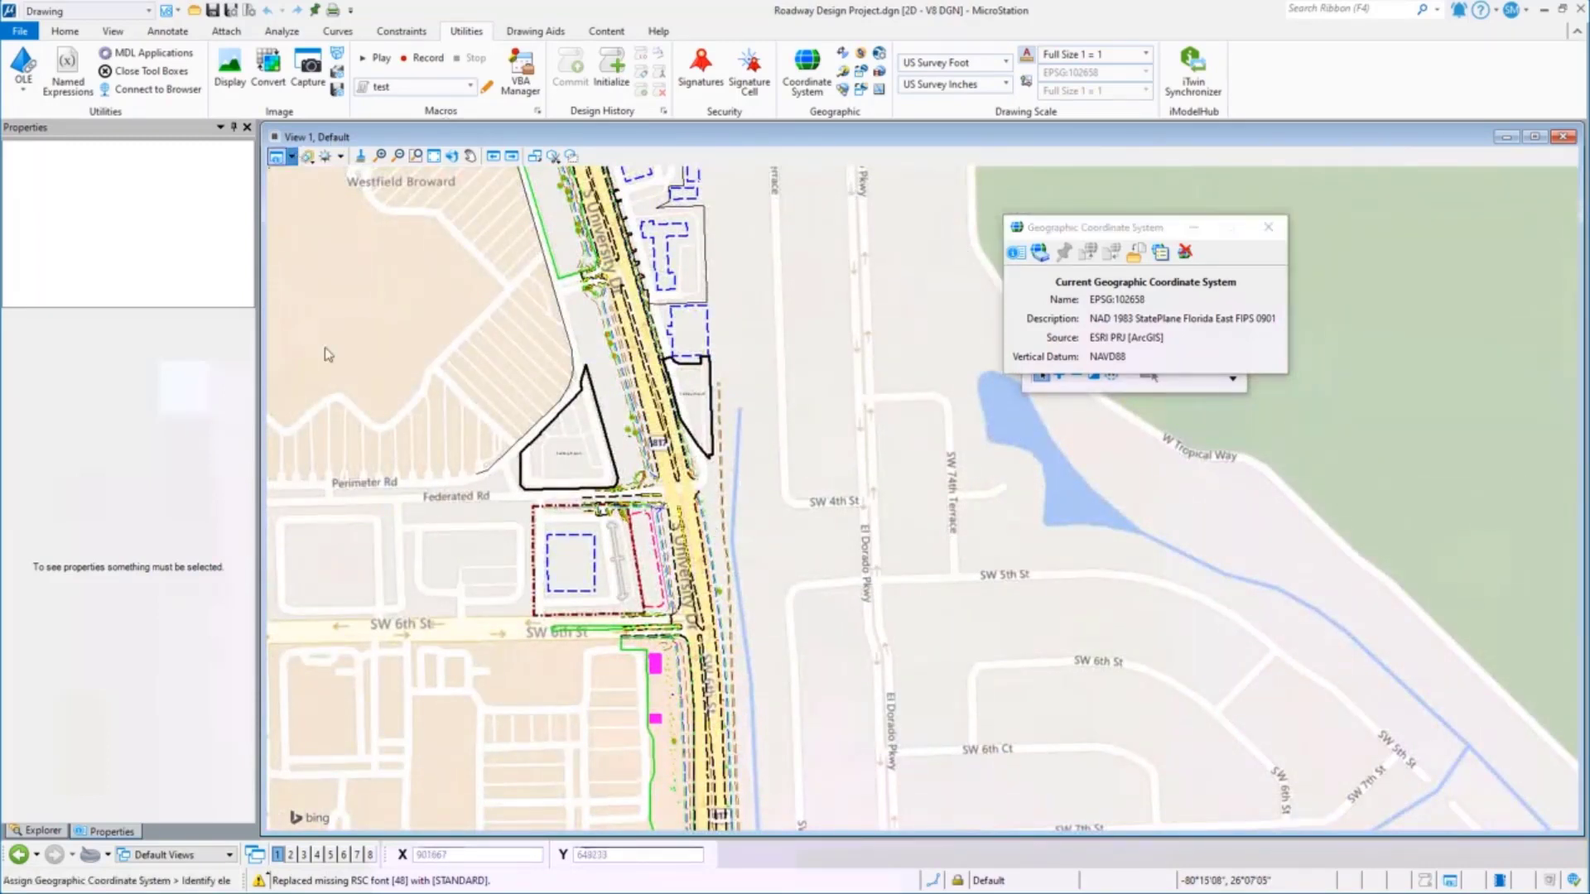
pyautogui.click(455, 580)
pyautogui.click(405, 616)
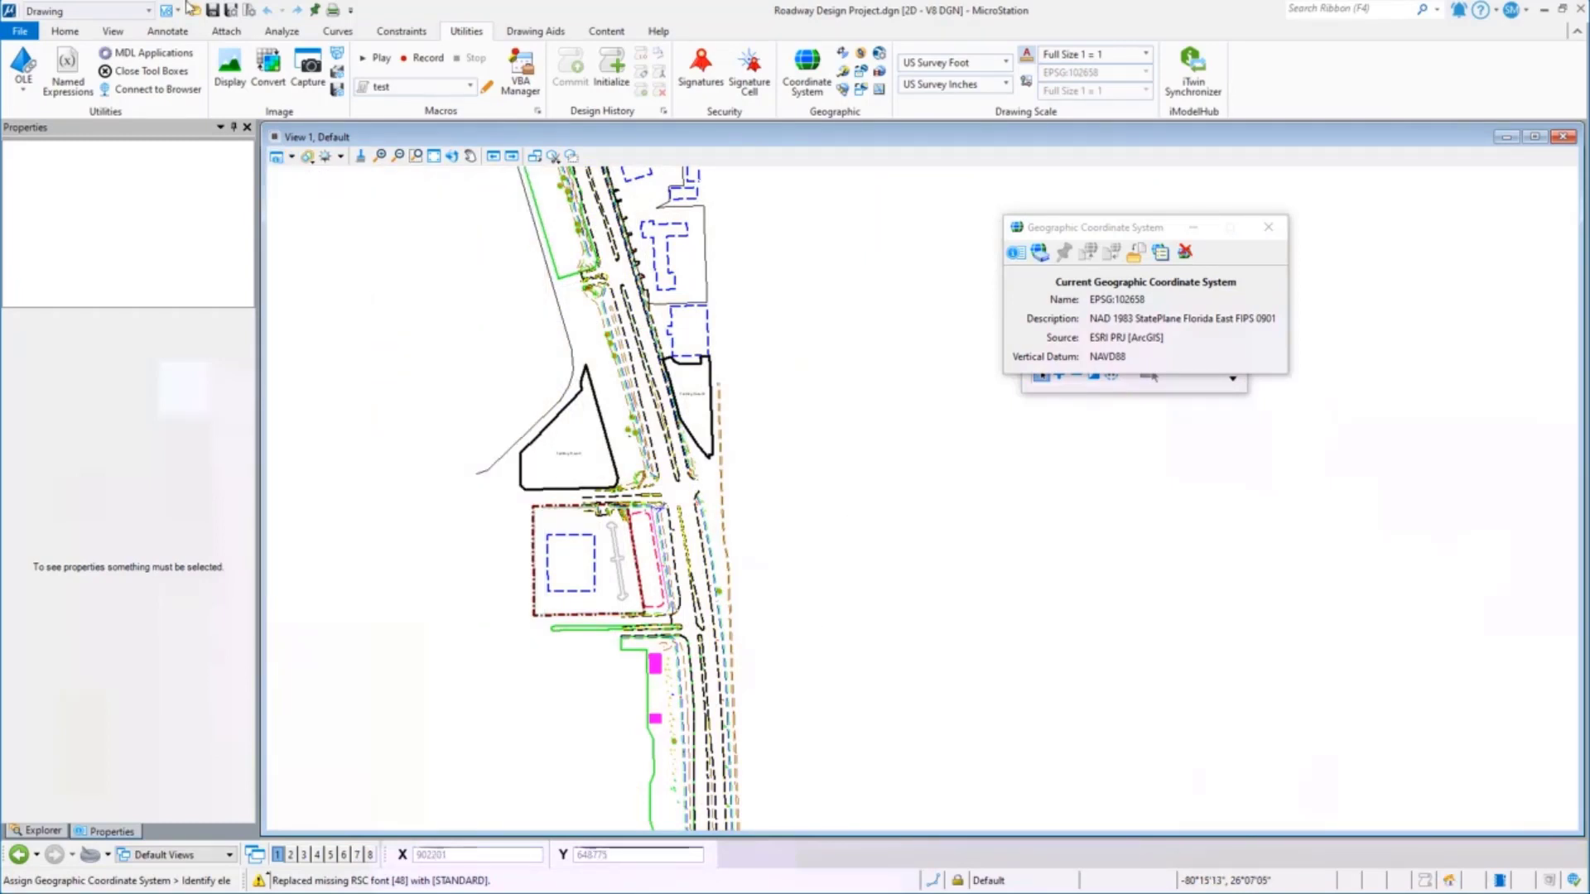
# Open the Raster Manager from Home > Attach Tools and start a new WMS map
pyautogui.click(67, 36)
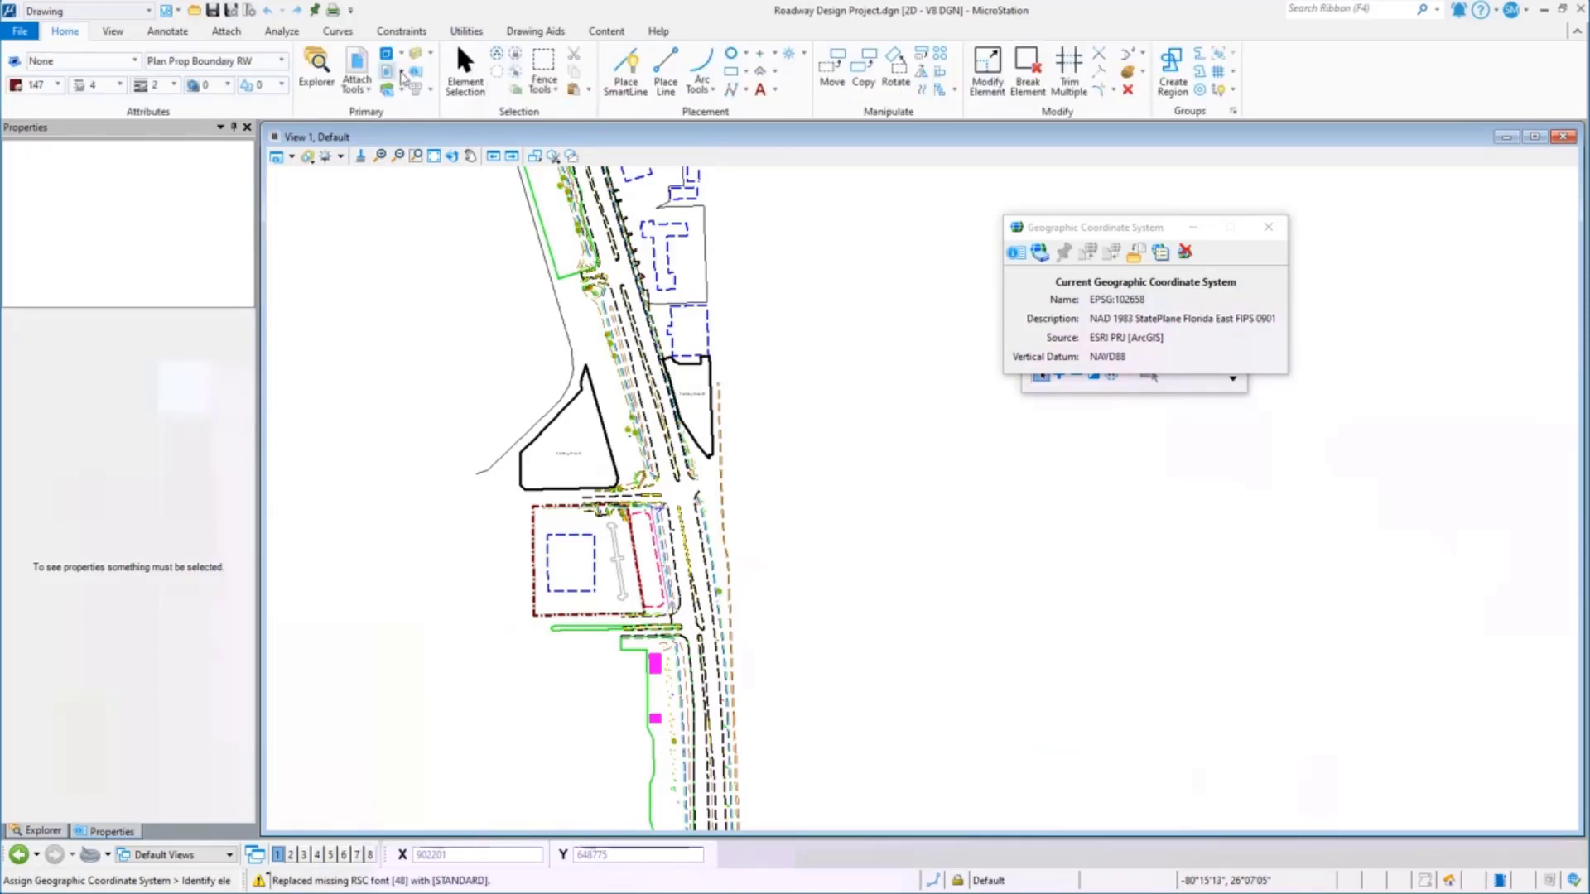
pyautogui.click(357, 81)
pyautogui.click(389, 149)
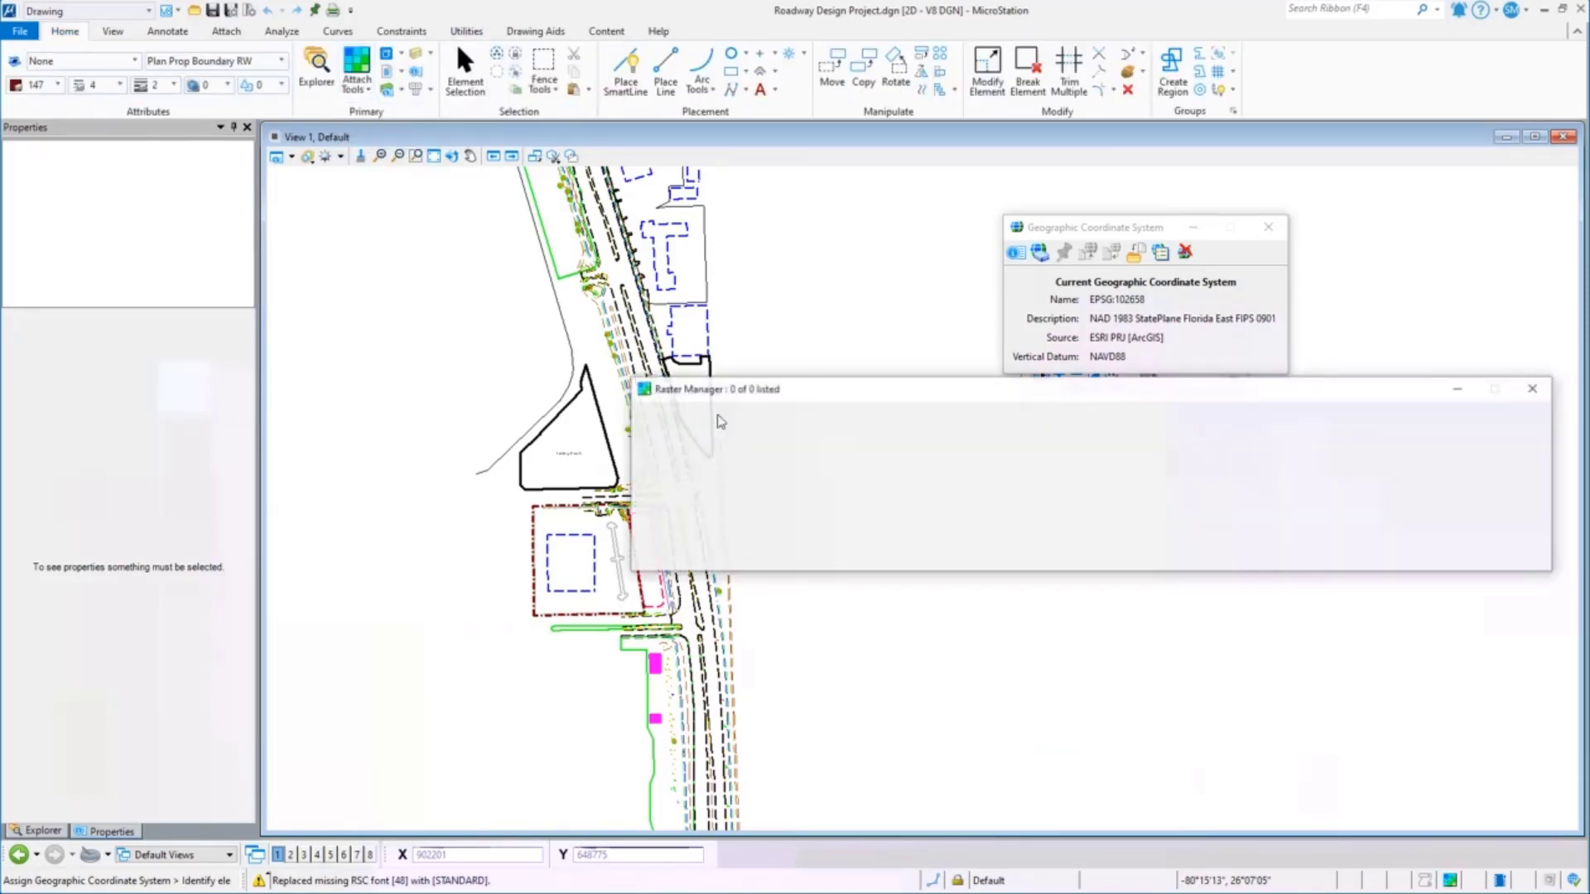
pyautogui.click(468, 489)
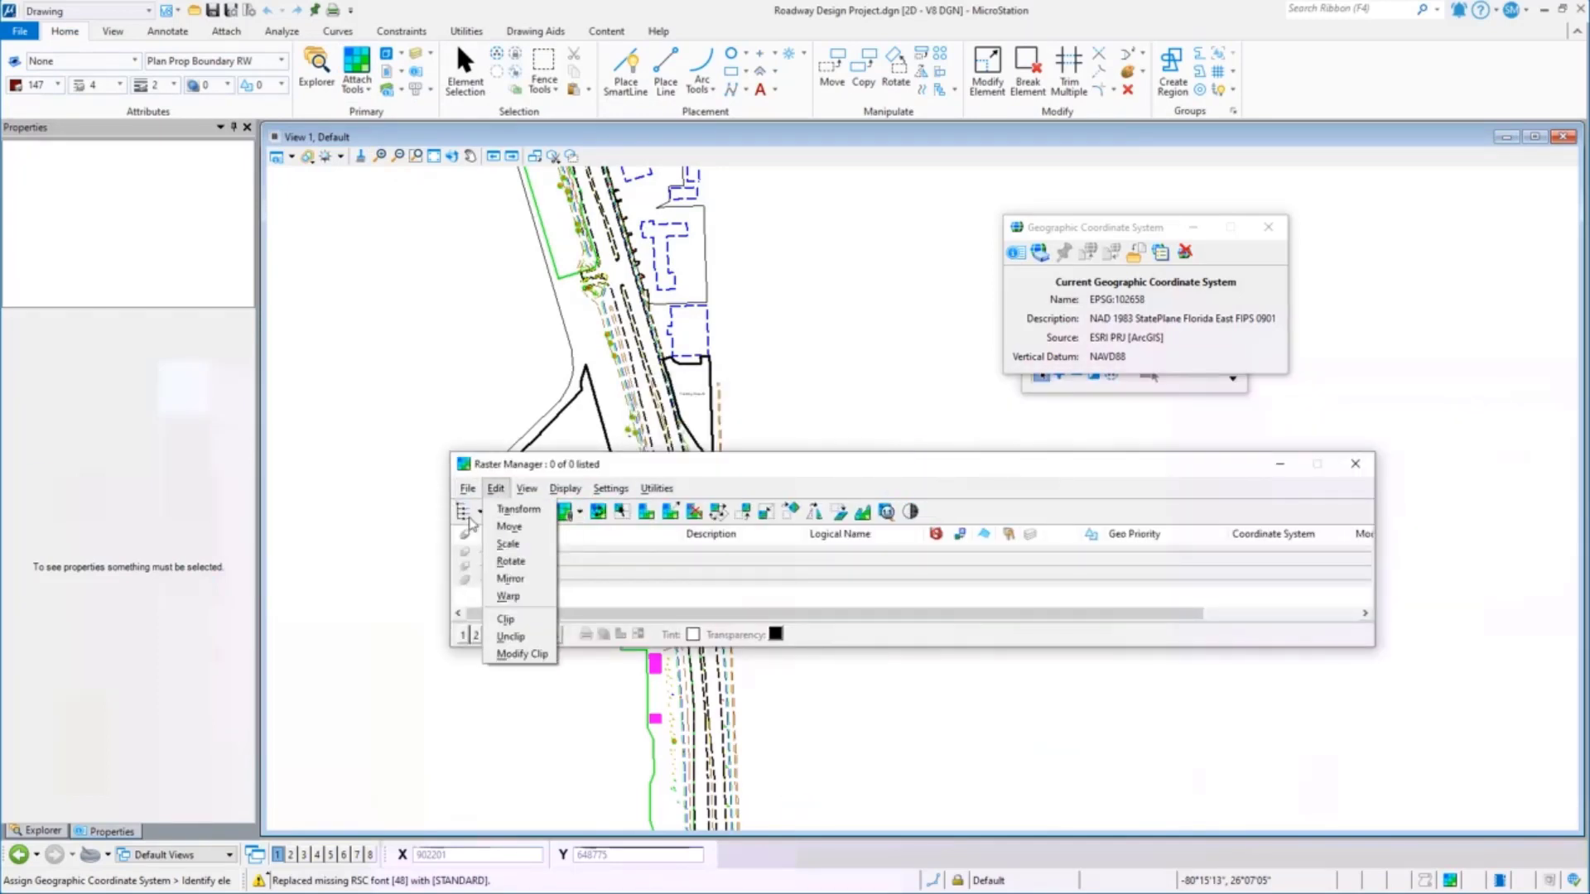
pyautogui.moveTo(476, 509)
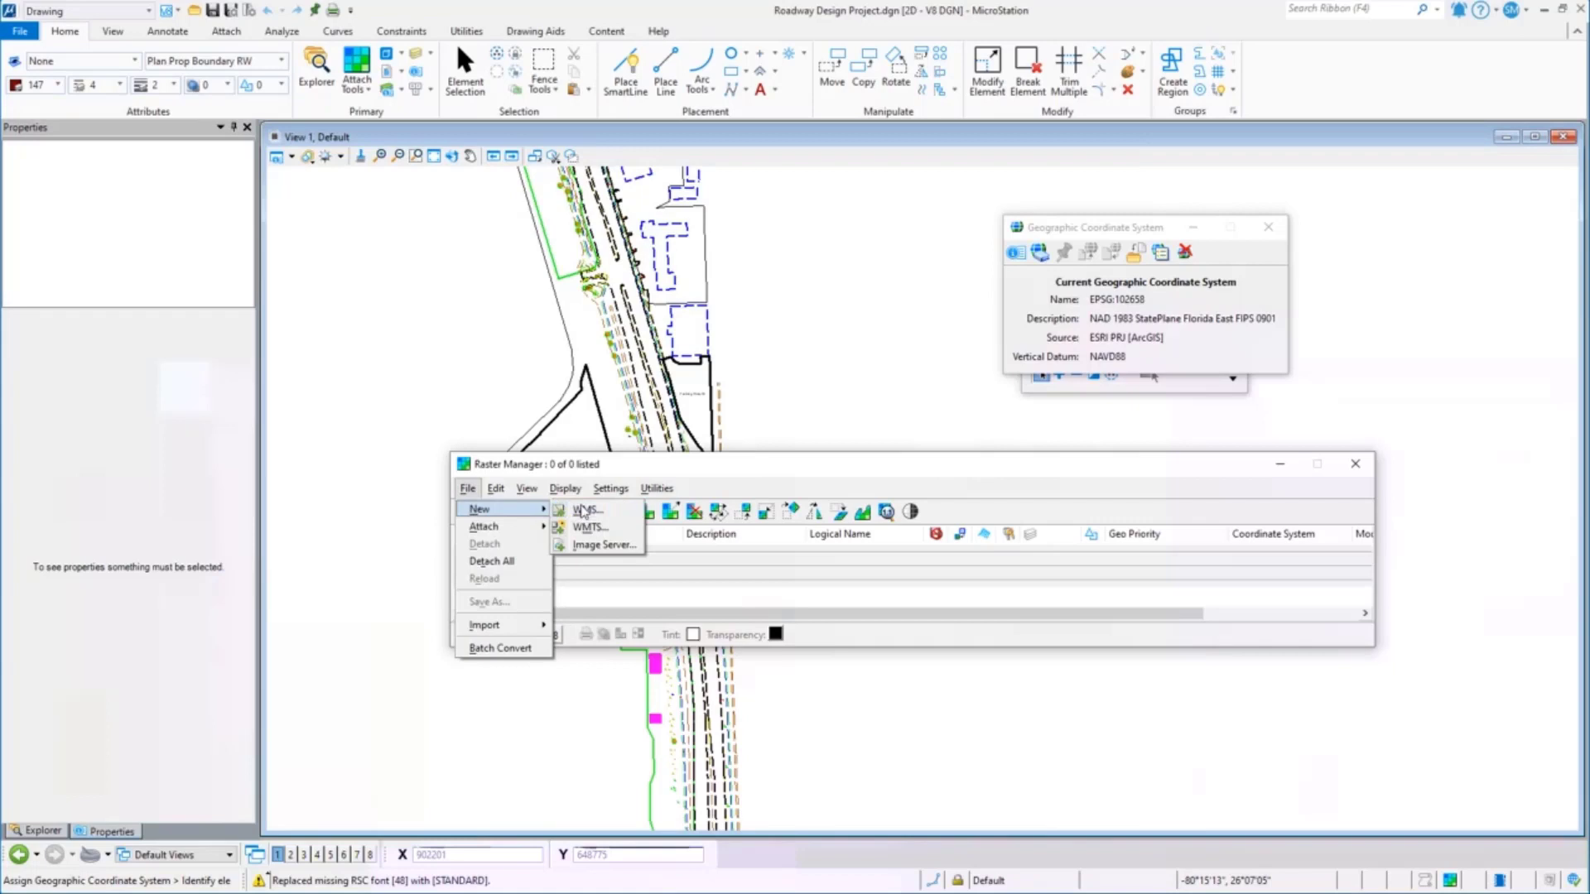
pyautogui.click(585, 510)
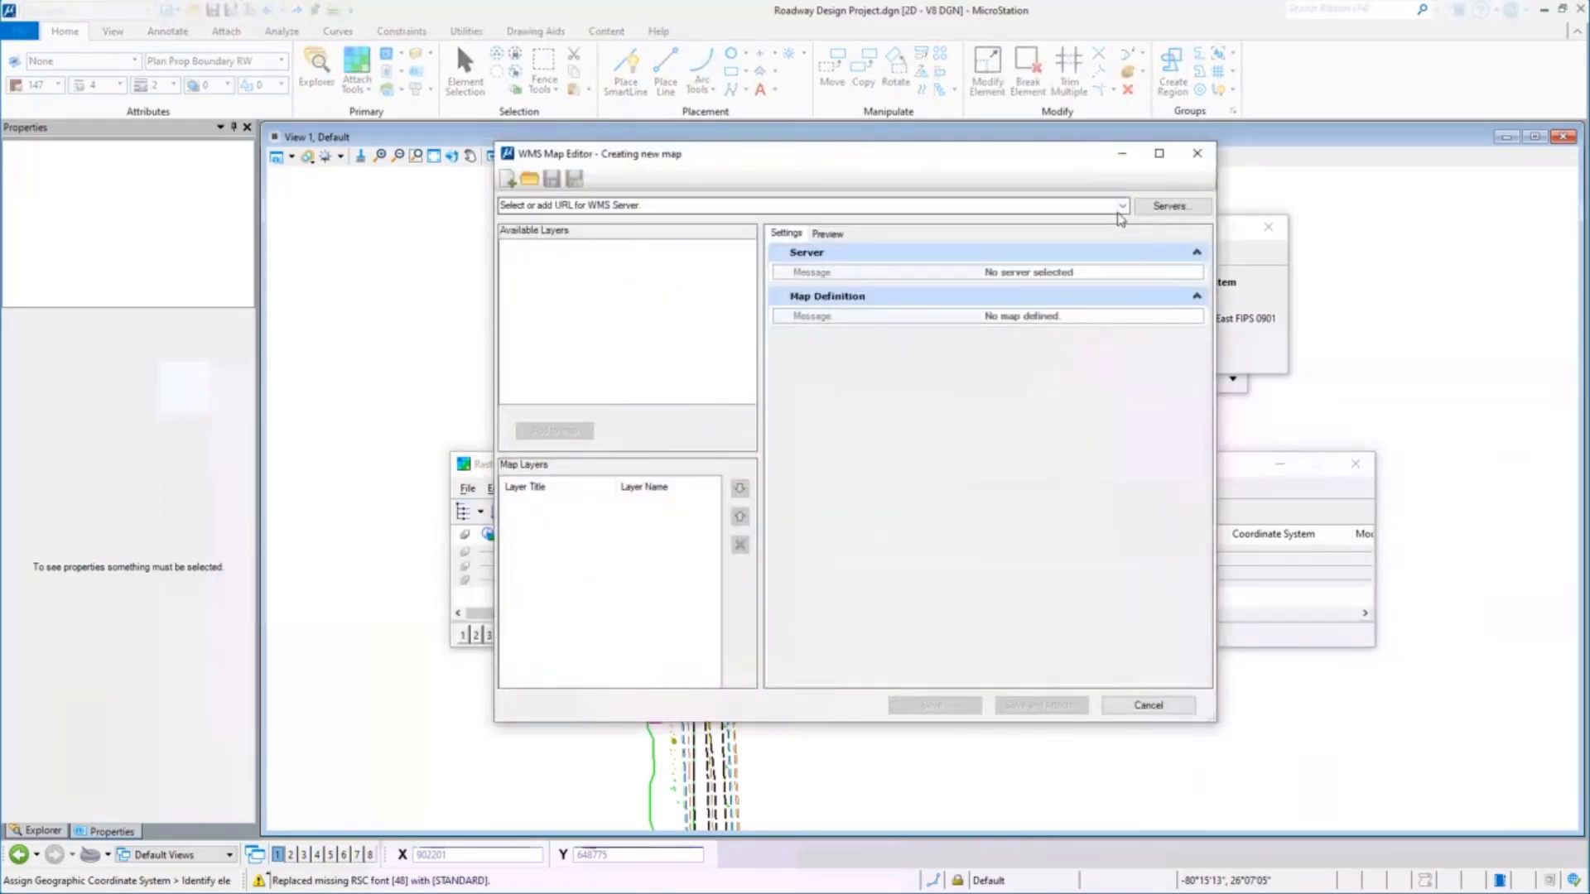
# Use the USGSTopo MapServer and add its Layers layer (CRS:84, image/png) to the map
pyautogui.click(1123, 206)
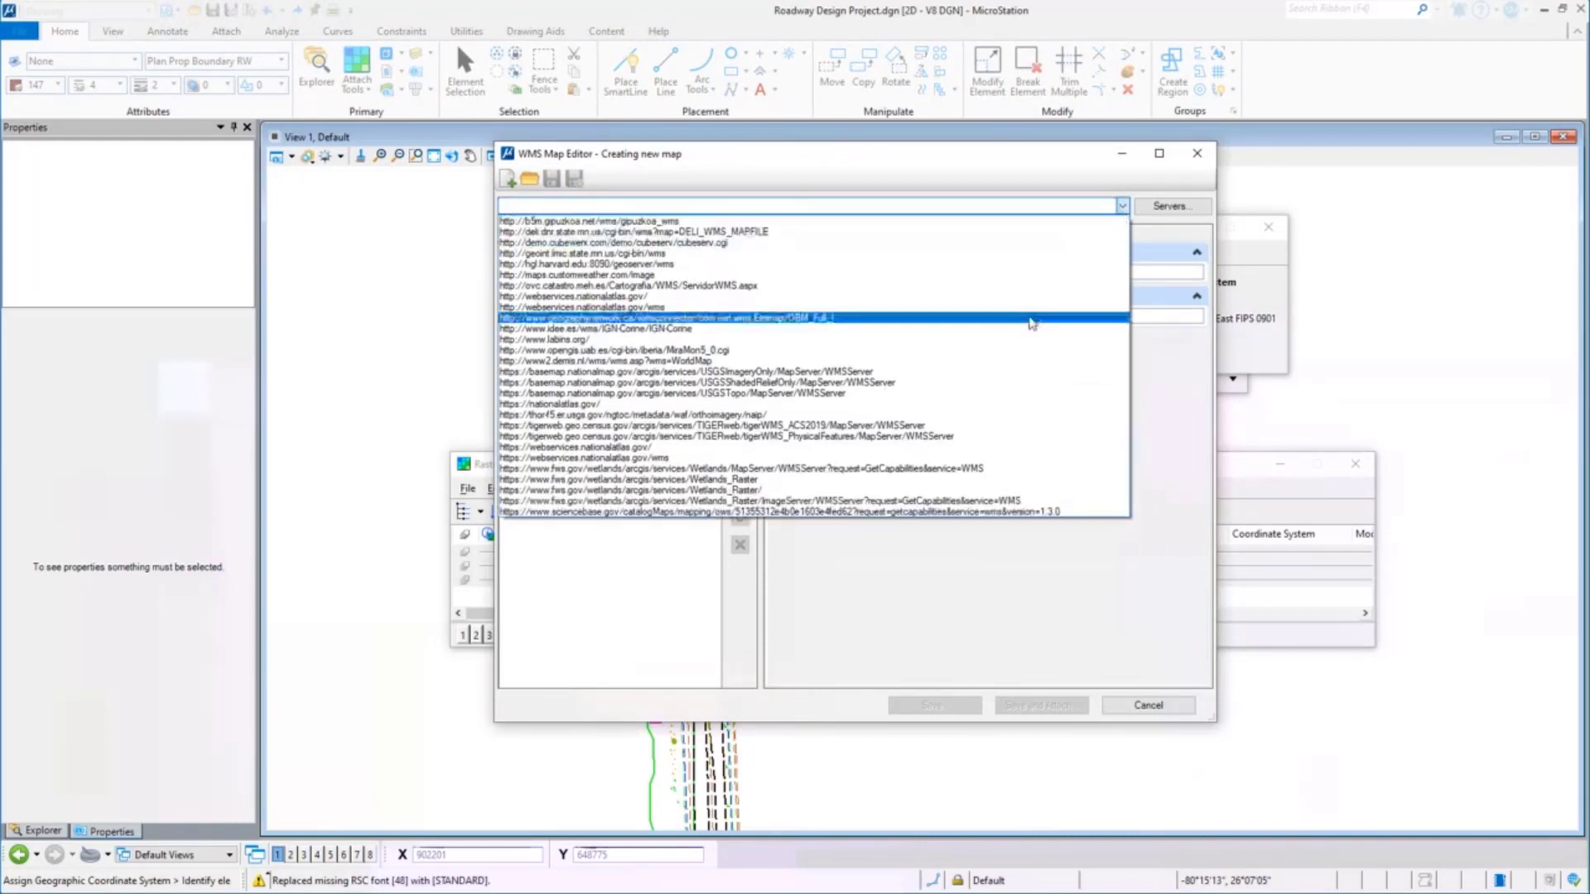
pyautogui.click(869, 393)
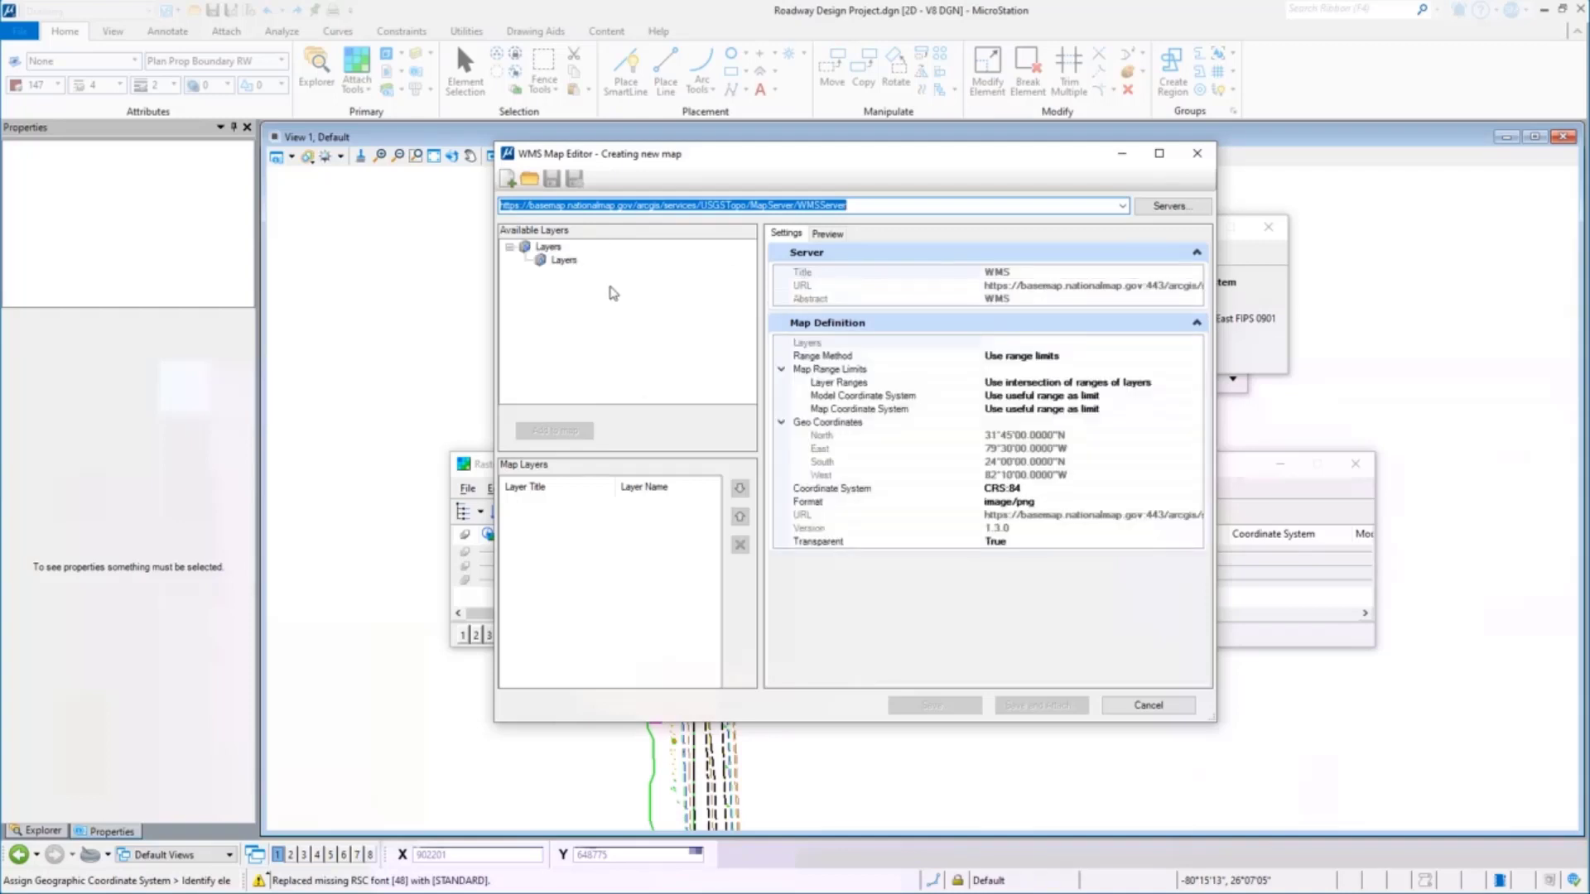
pyautogui.click(564, 262)
pyautogui.click(554, 431)
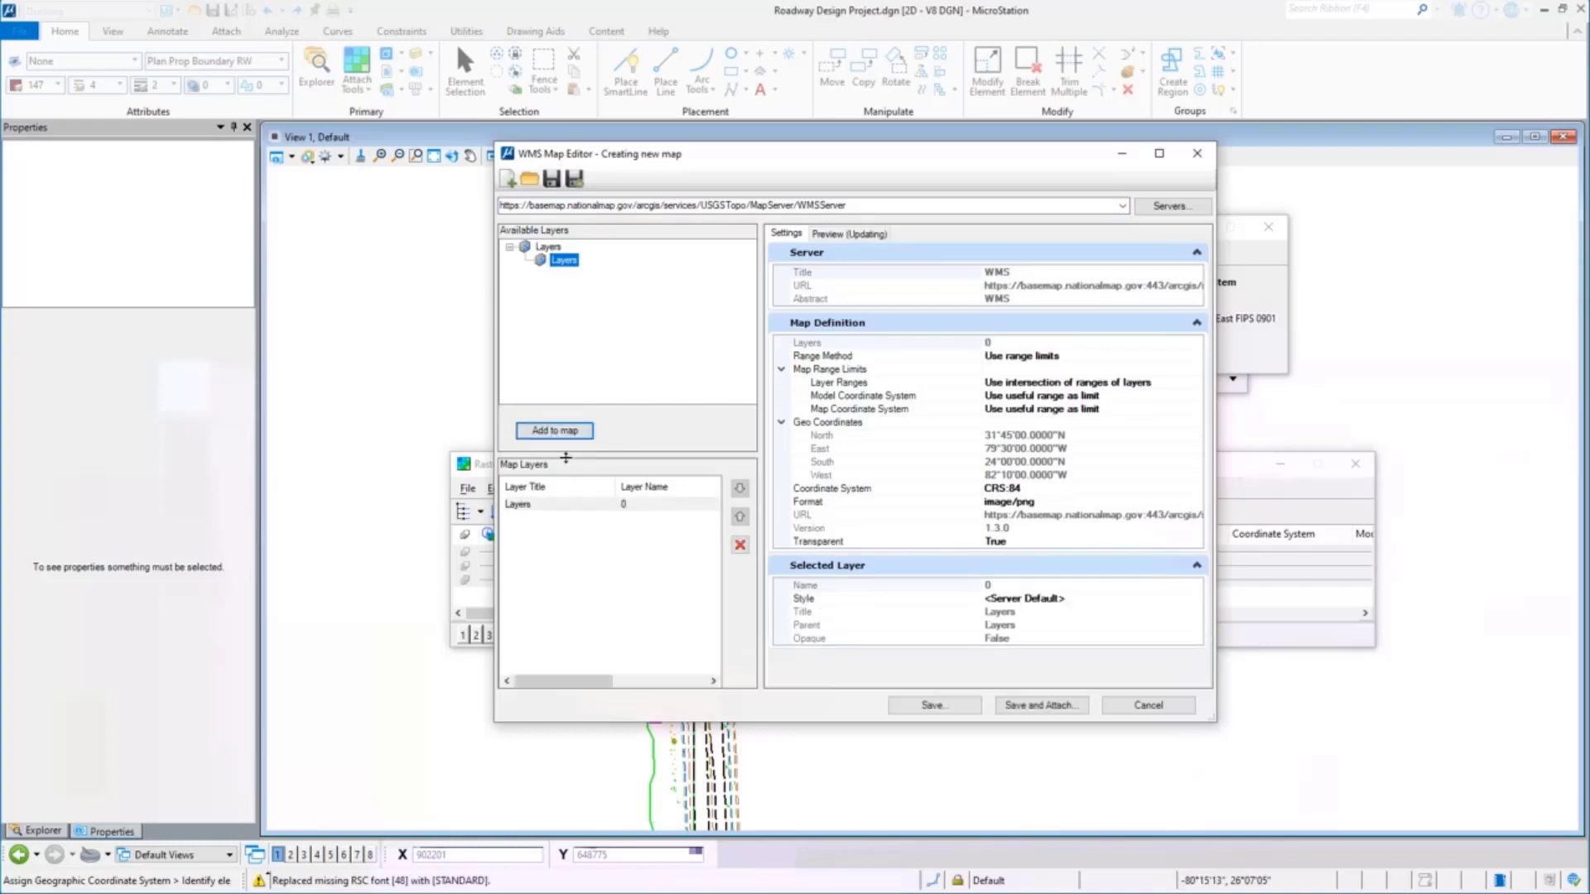
pyautogui.click(563, 504)
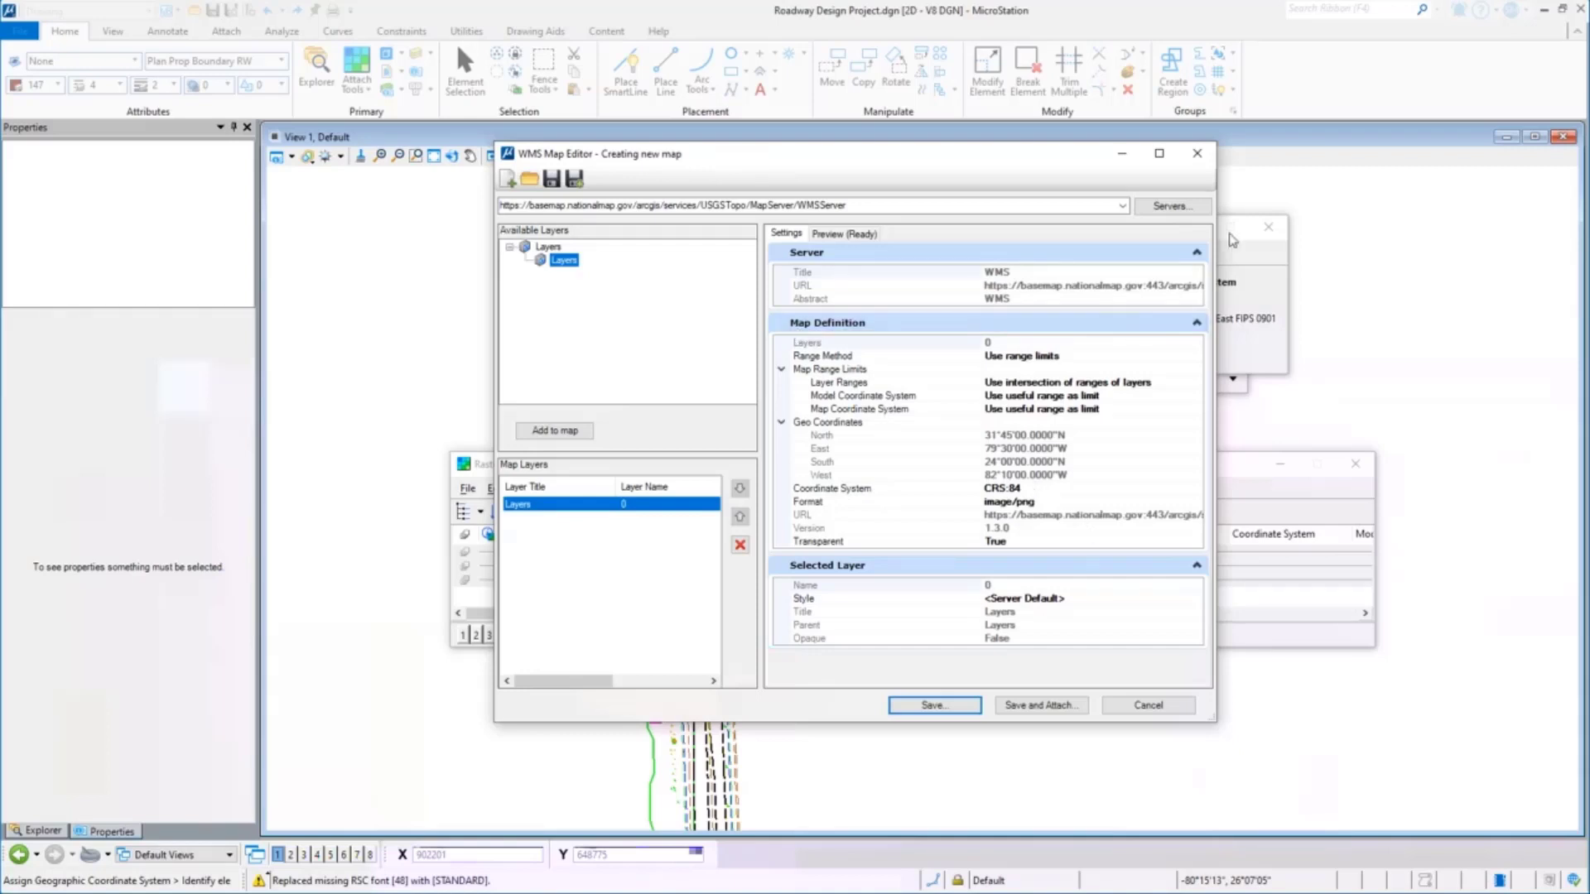
pyautogui.moveTo(1032, 165); pyautogui.dragTo(717, 141)
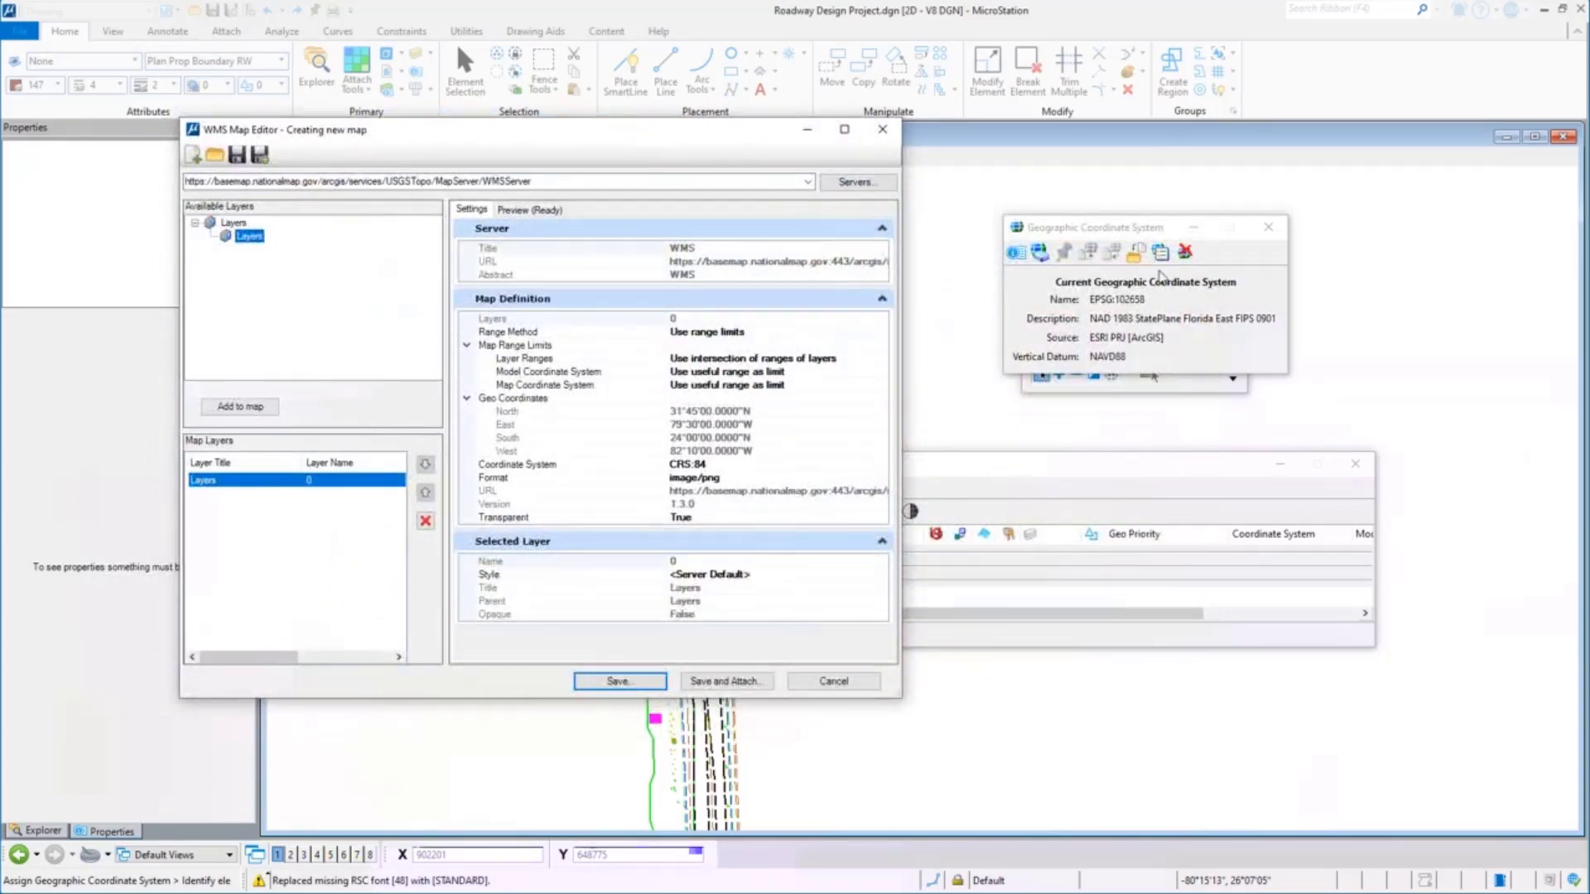
# Save the USGS Topo WMS map definition to the Desktop as wrongtopo.xwms
pyautogui.click(859, 466)
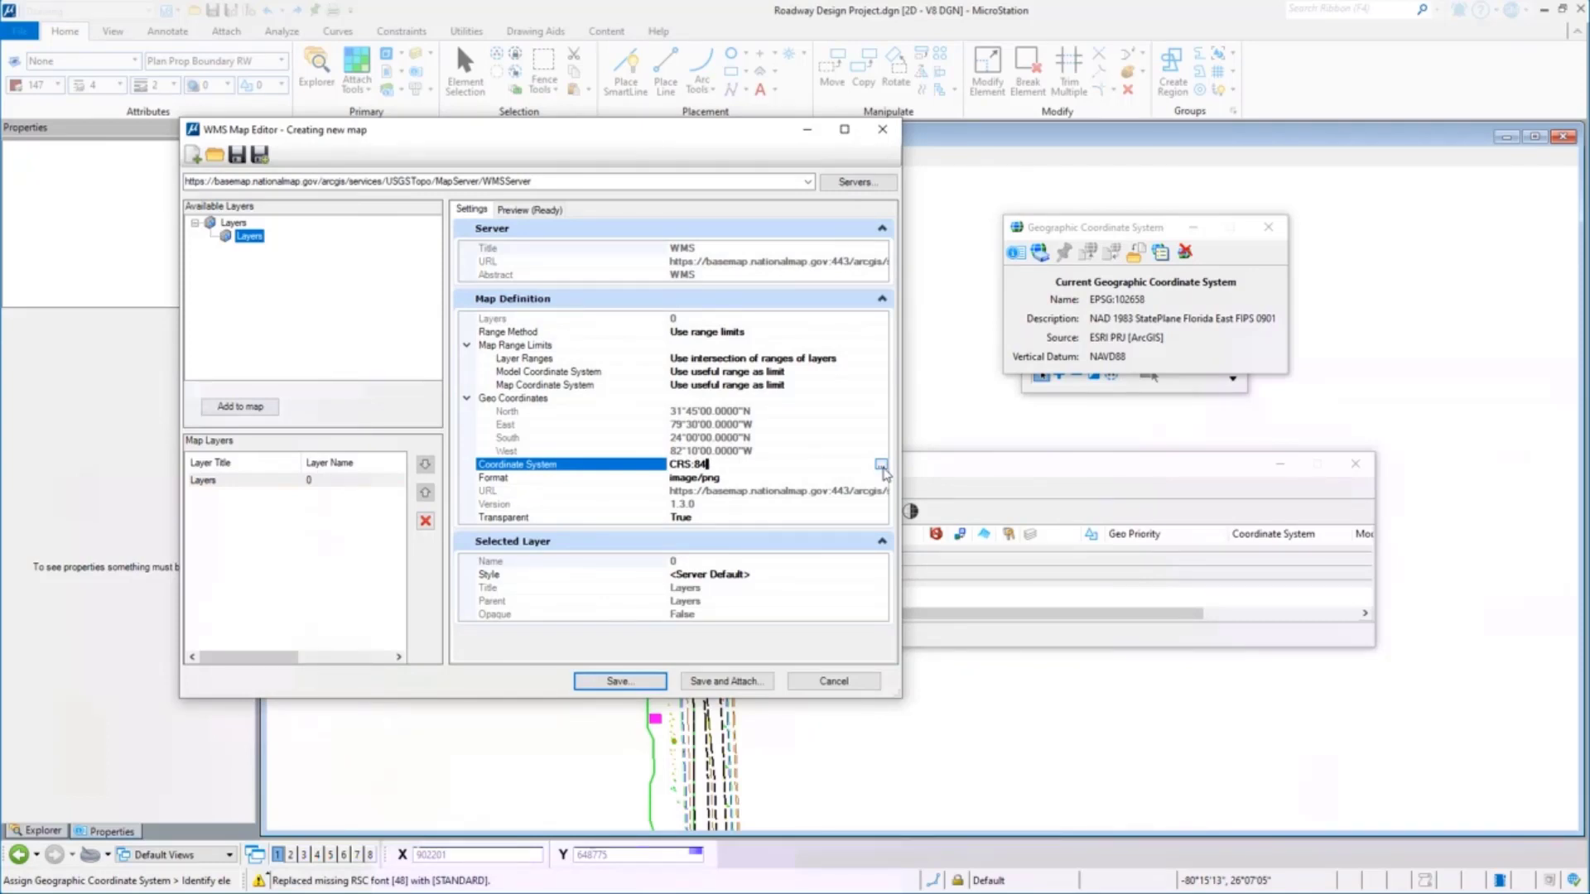
pyautogui.click(651, 687)
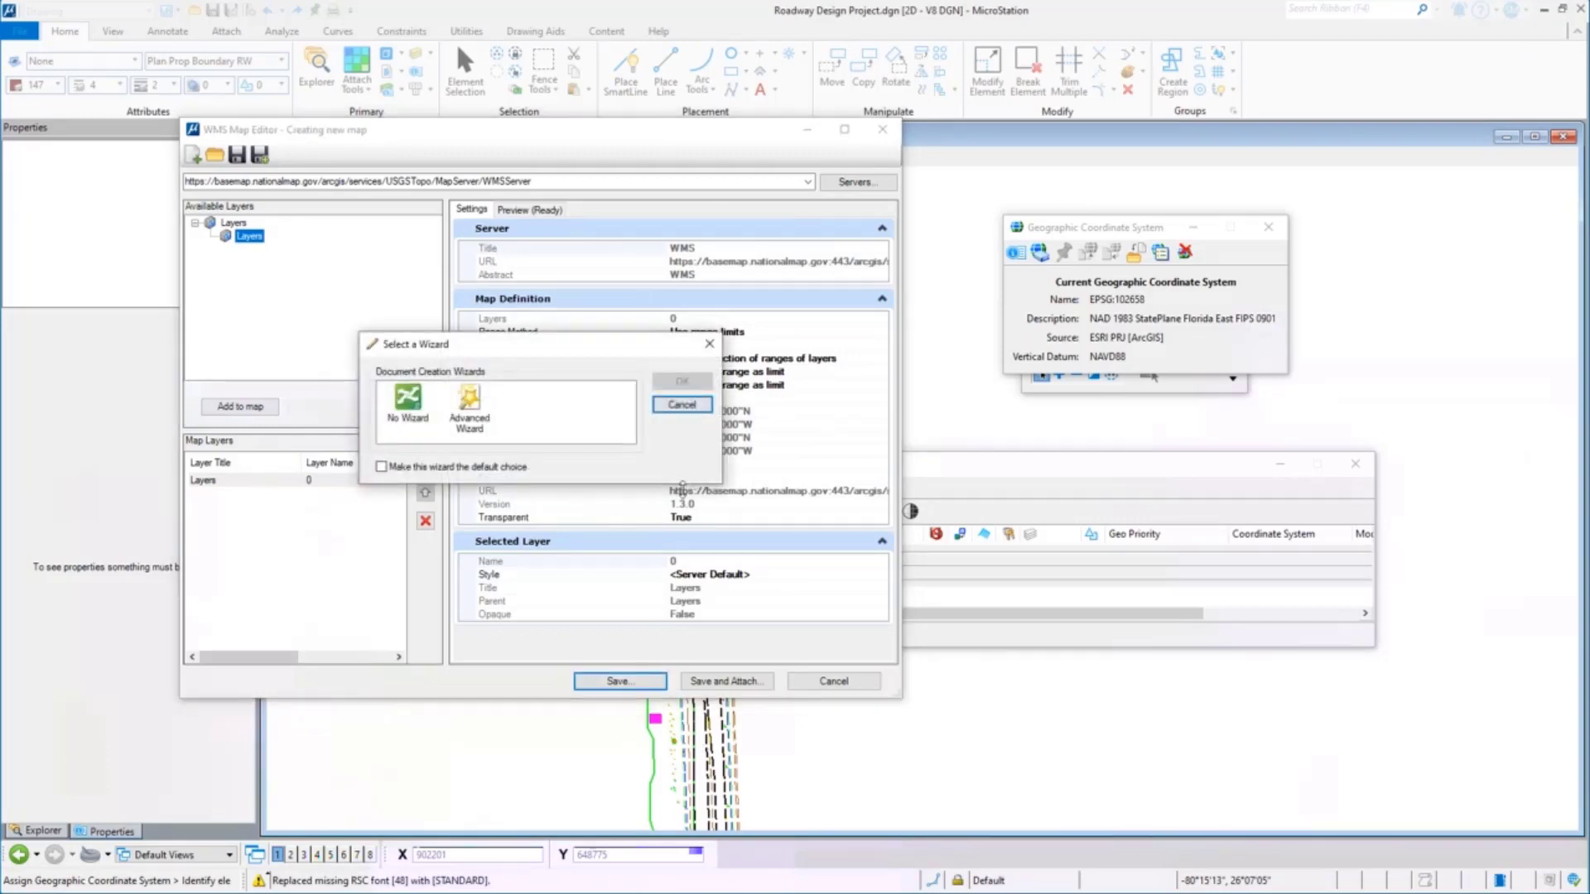
pyautogui.click(682, 404)
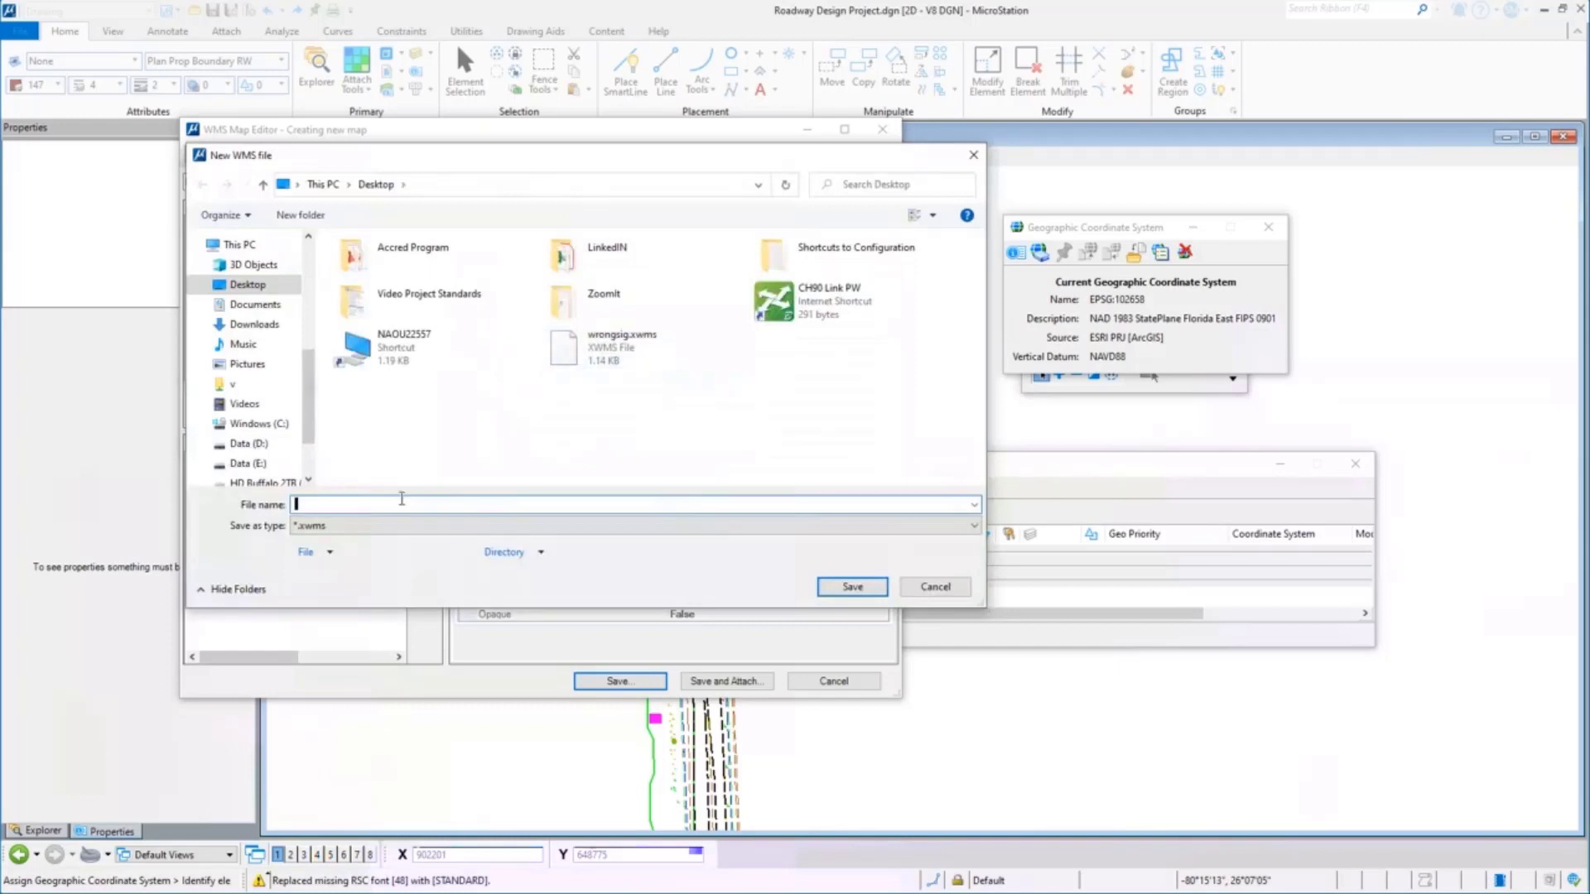
pyautogui.write('t')
pyautogui.press('BackSpace')
pyautogui.write('wrongs')
pyautogui.write('opo')
pyautogui.press('Return')
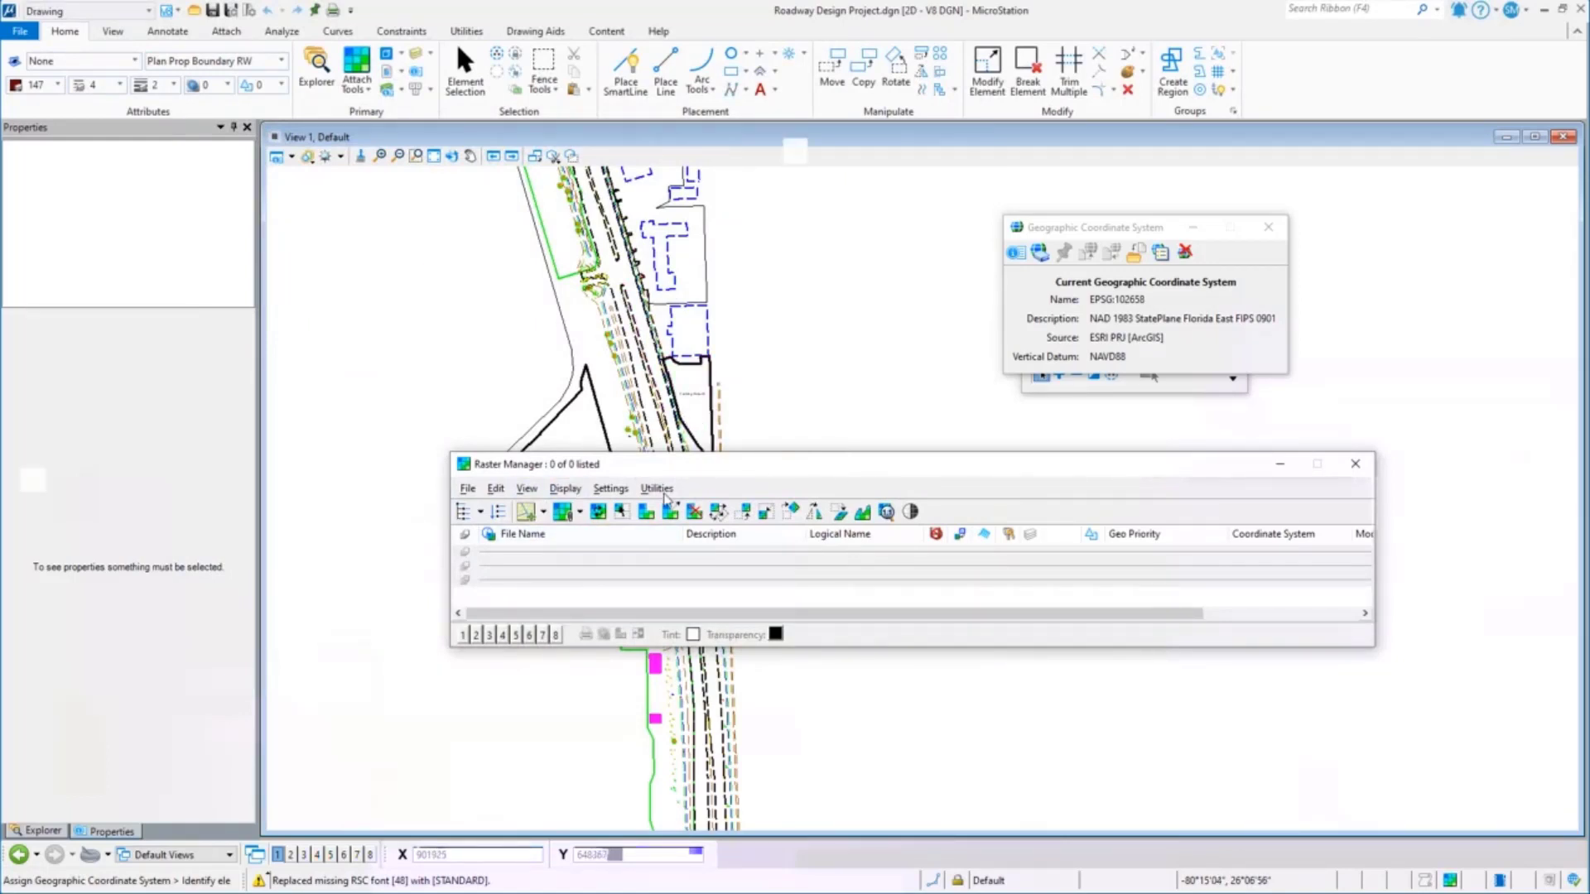
# Move the Raster Manager up and right and bring up its File > New choices
pyautogui.moveTo(637, 466); pyautogui.dragTo(704, 396)
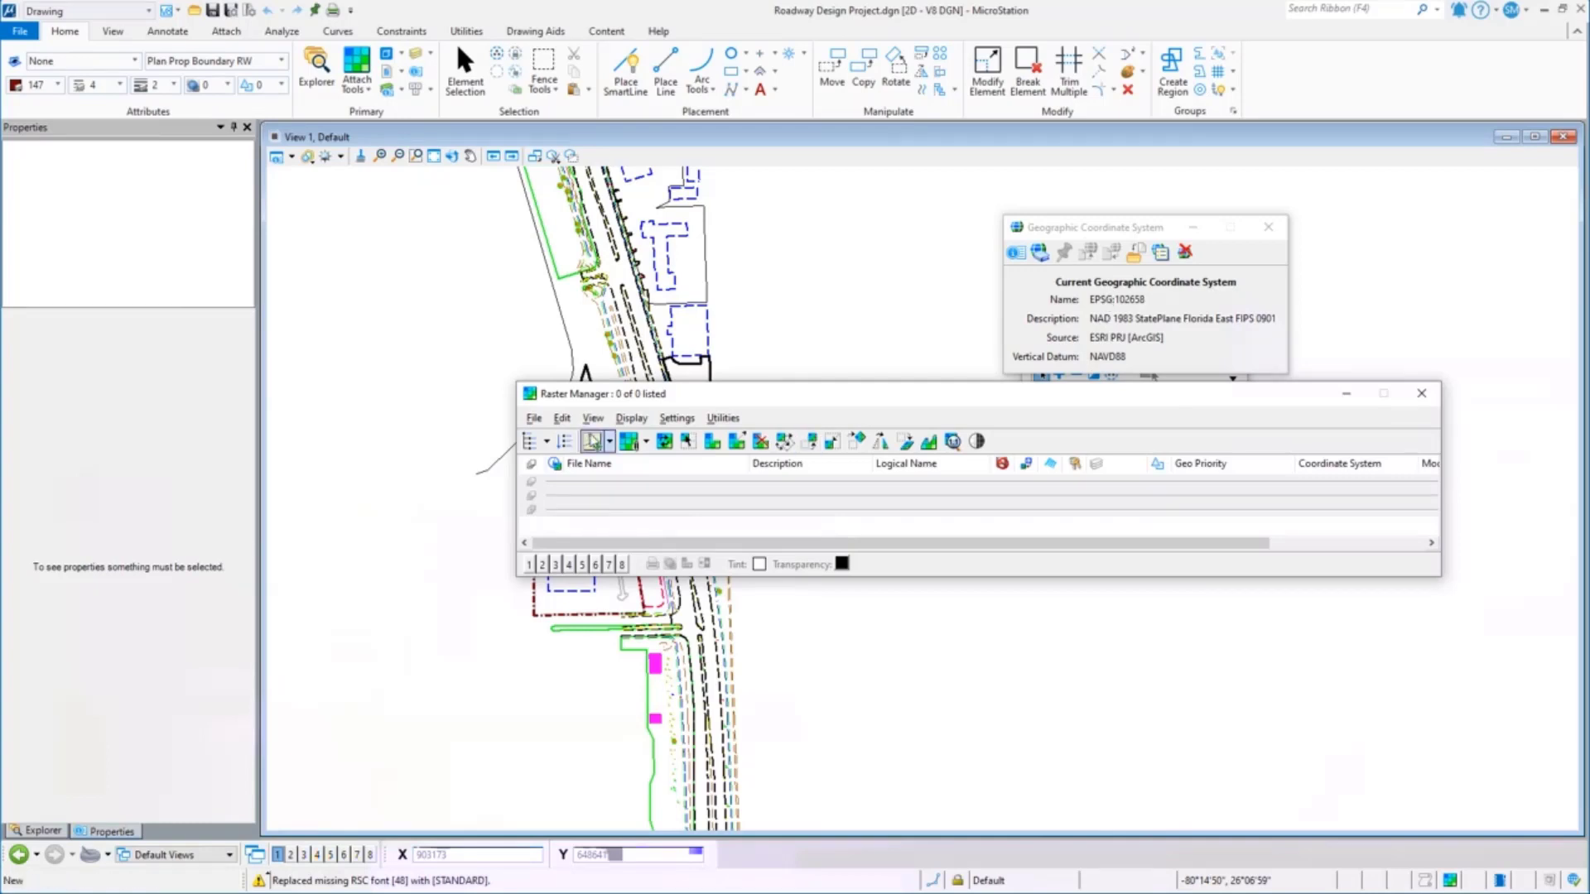
pyautogui.click(535, 419)
# Start a new WMS map and add the USGS Topo server's Layers layer to it
pyautogui.moveTo(580, 438)
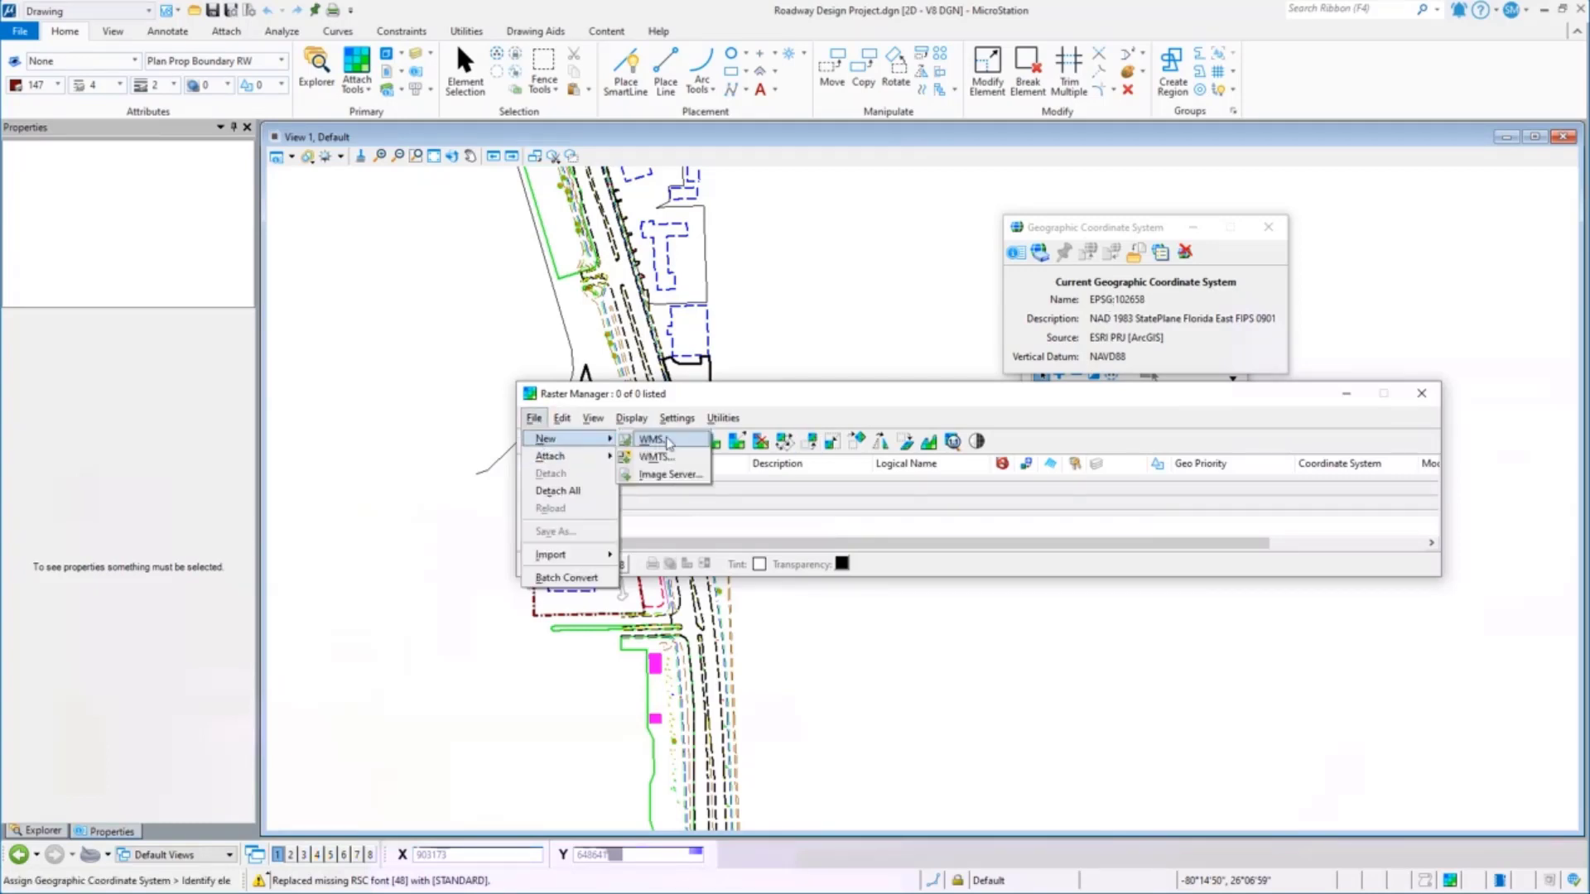
pyautogui.click(668, 441)
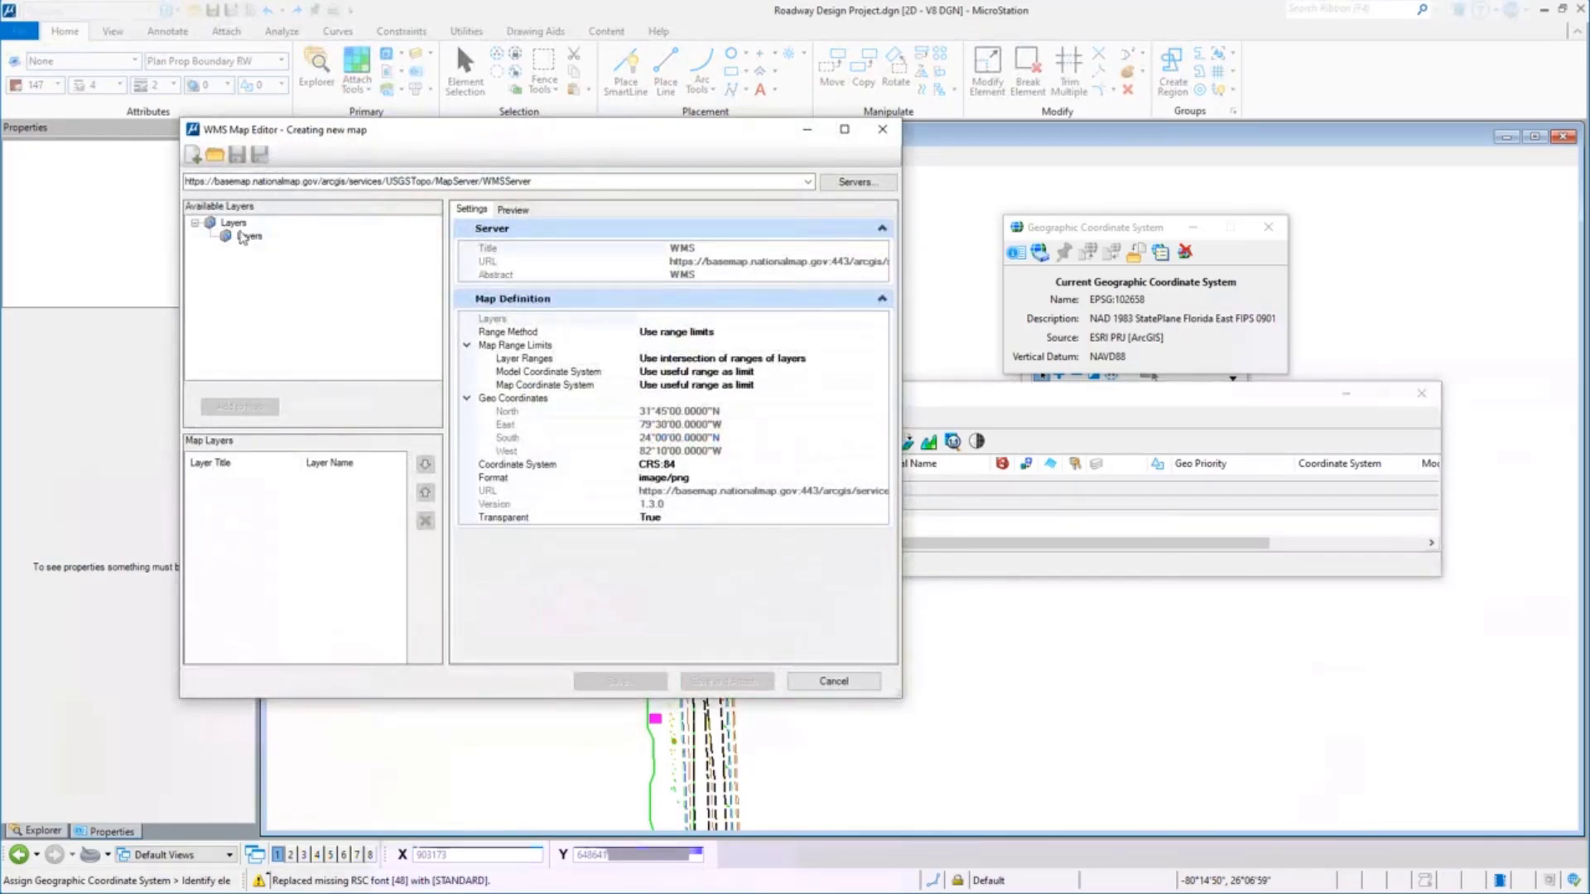
pyautogui.click(247, 237)
pyautogui.moveTo(244, 241); pyautogui.dragTo(273, 502)
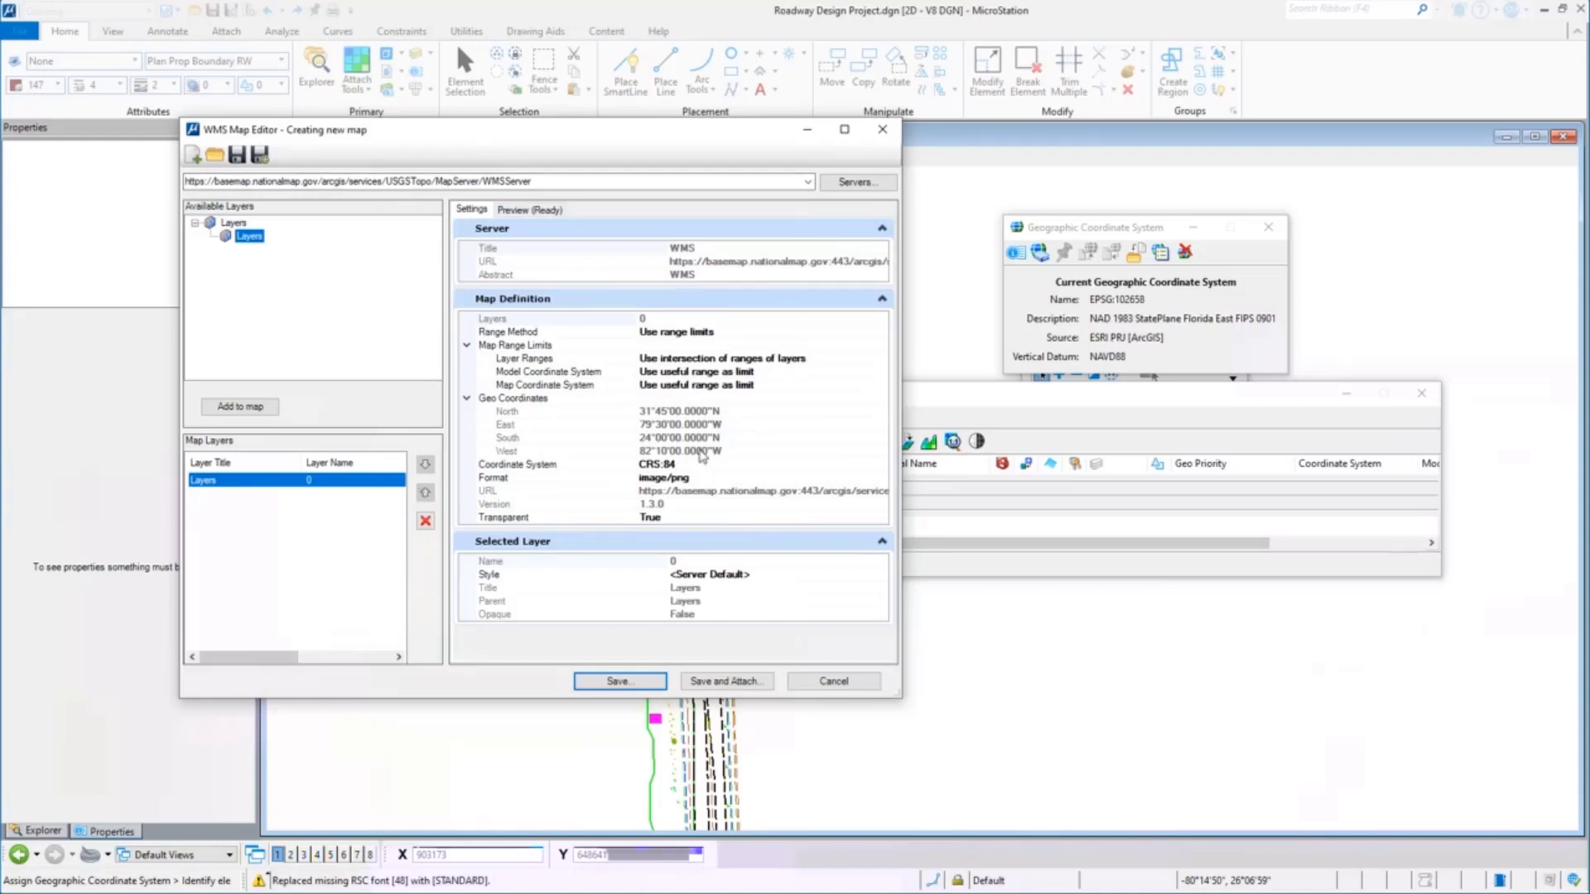
# Set the map's coordinate system to EPSG:3857 Pseudo Mercator
pyautogui.click(879, 471)
pyautogui.click(882, 465)
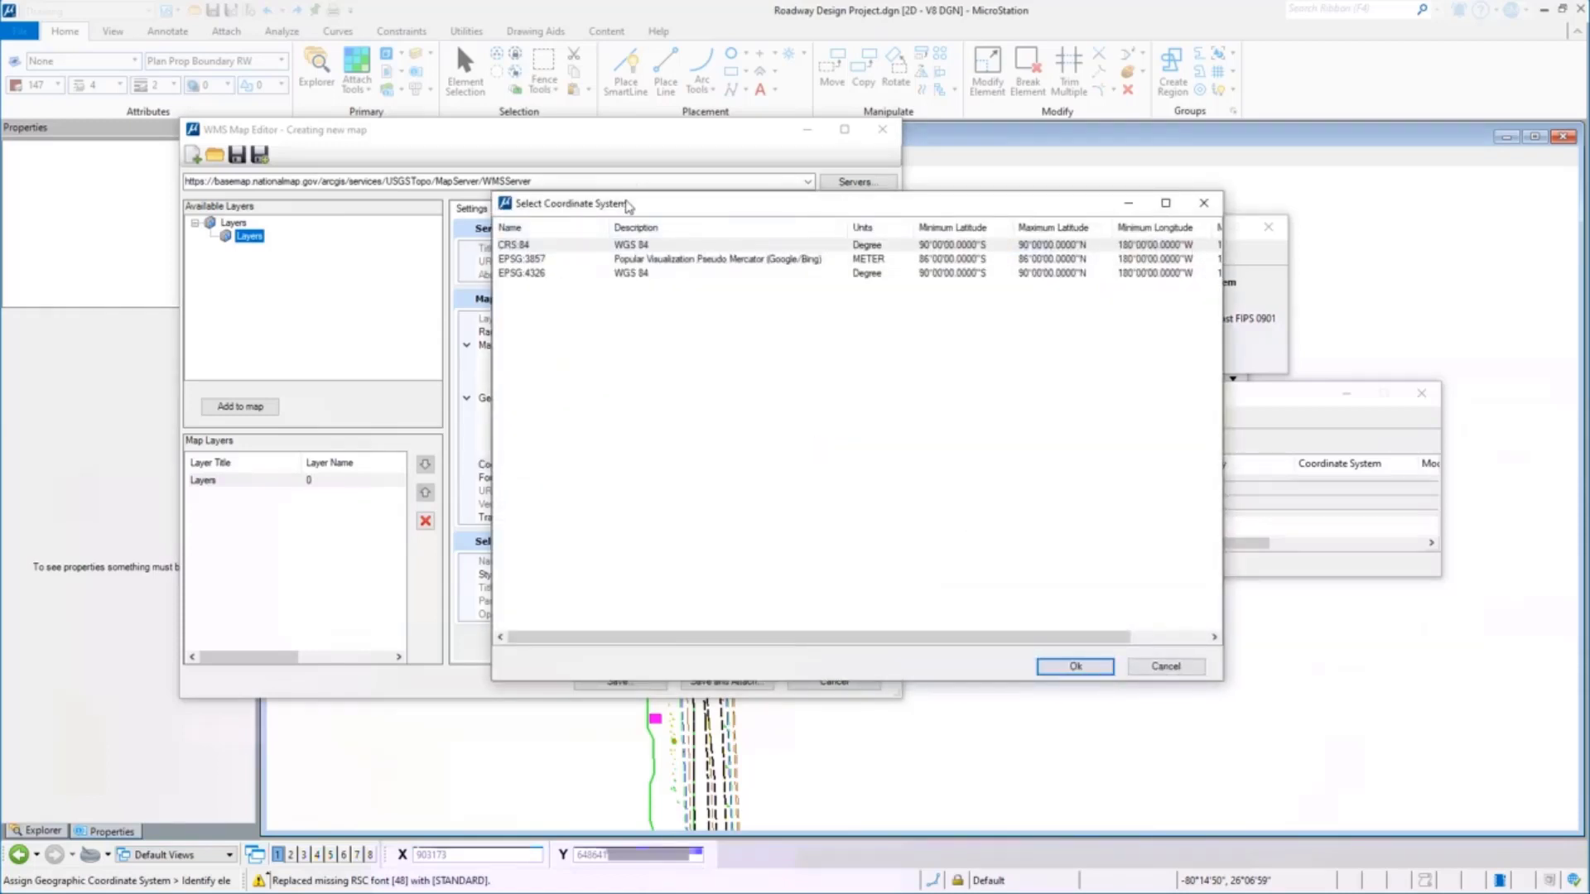
pyautogui.moveTo(627, 206); pyautogui.dragTo(566, 224)
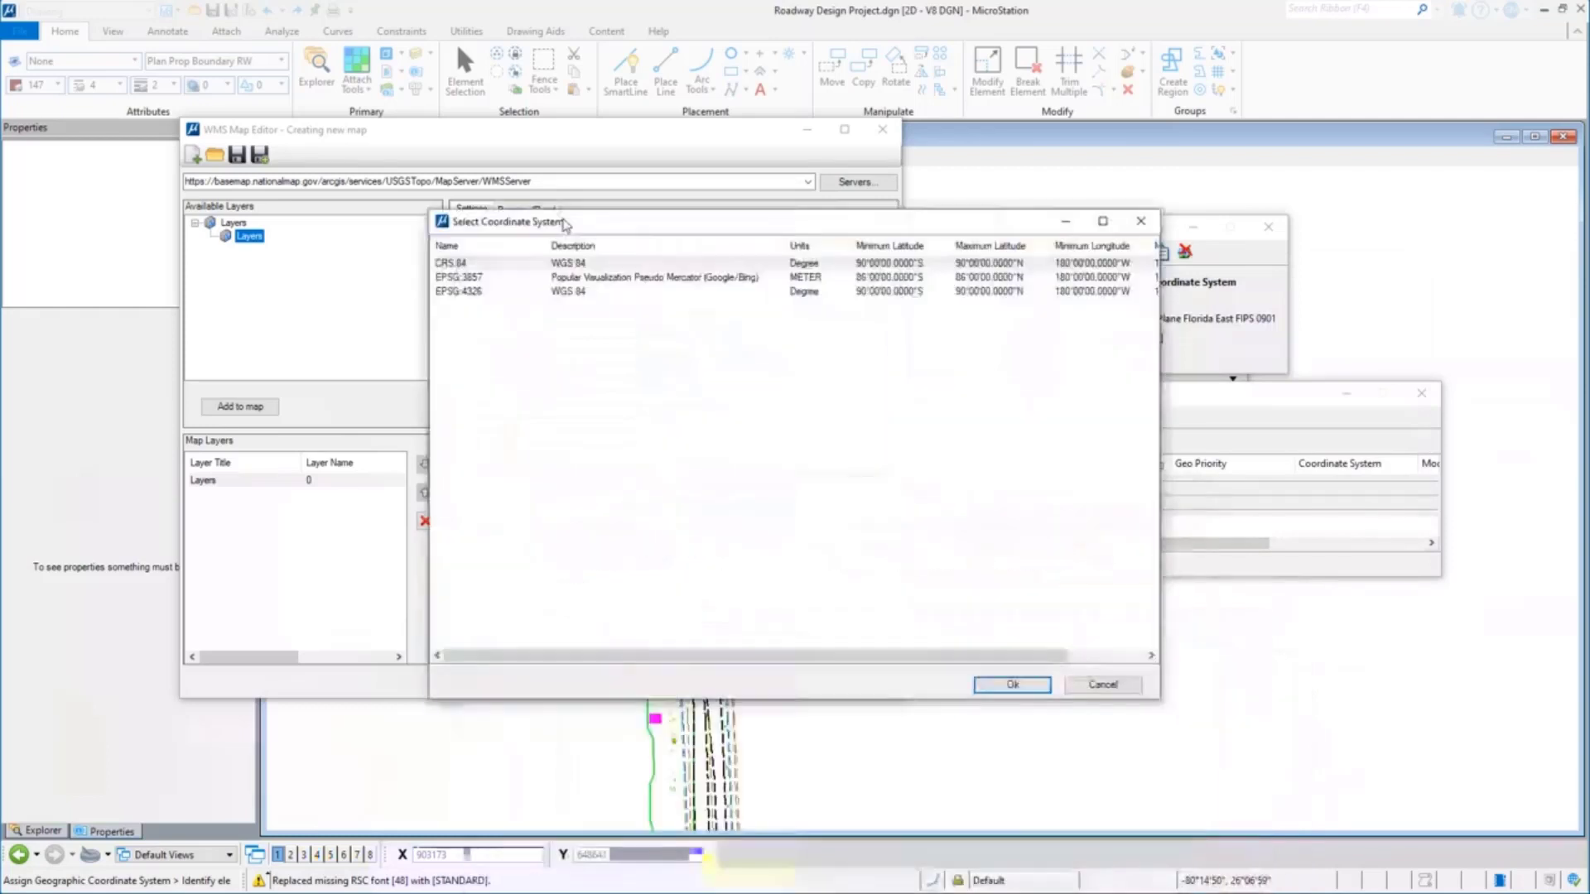
pyautogui.click(635, 263)
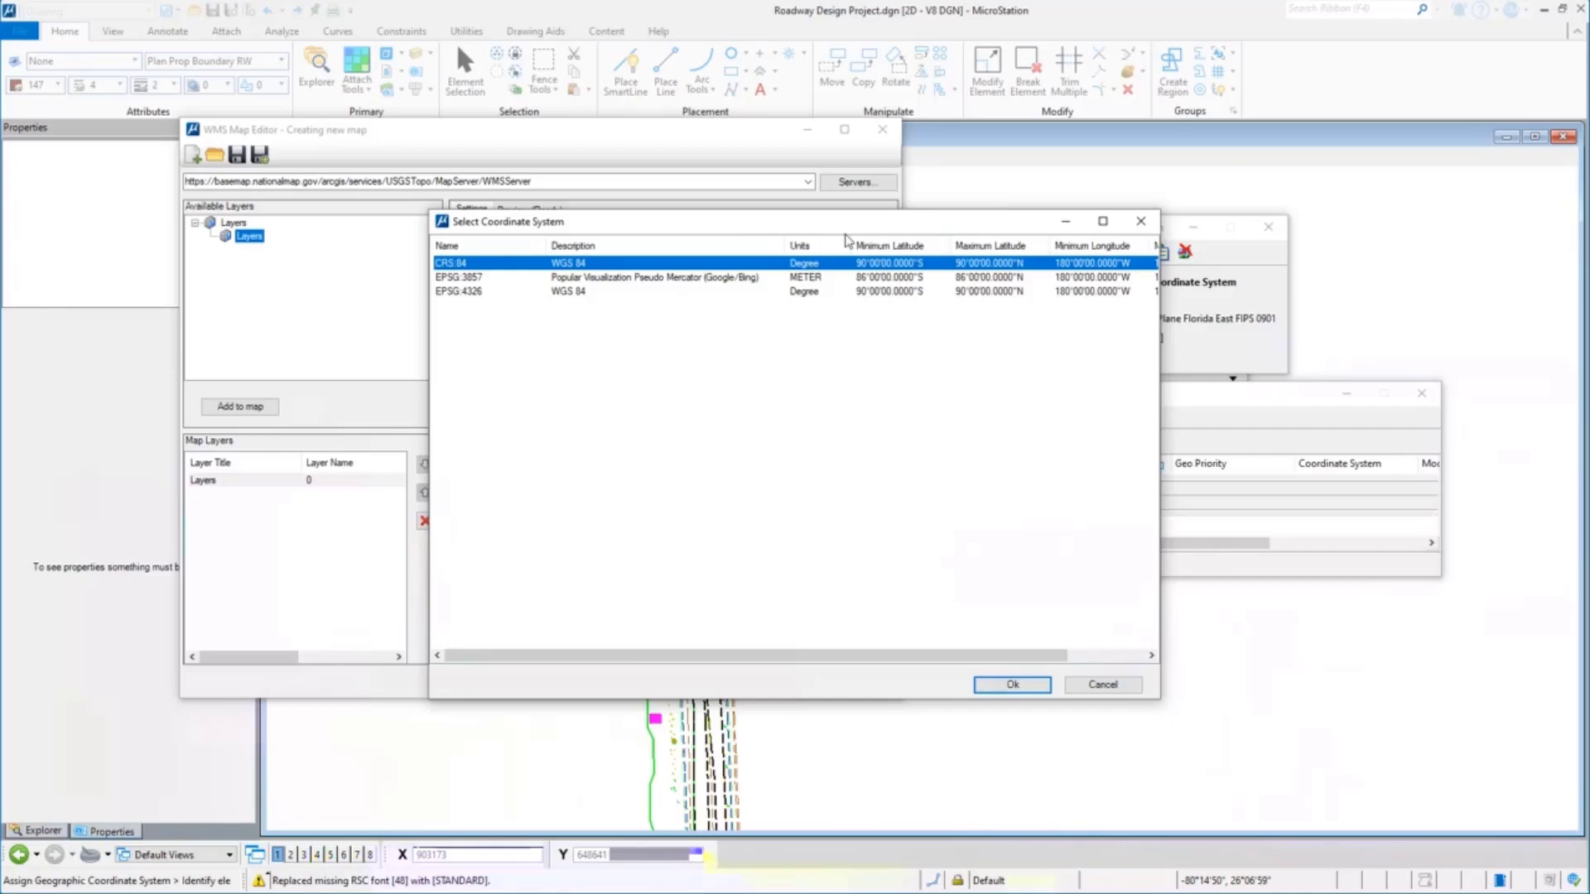
pyautogui.moveTo(862, 223); pyautogui.dragTo(834, 234)
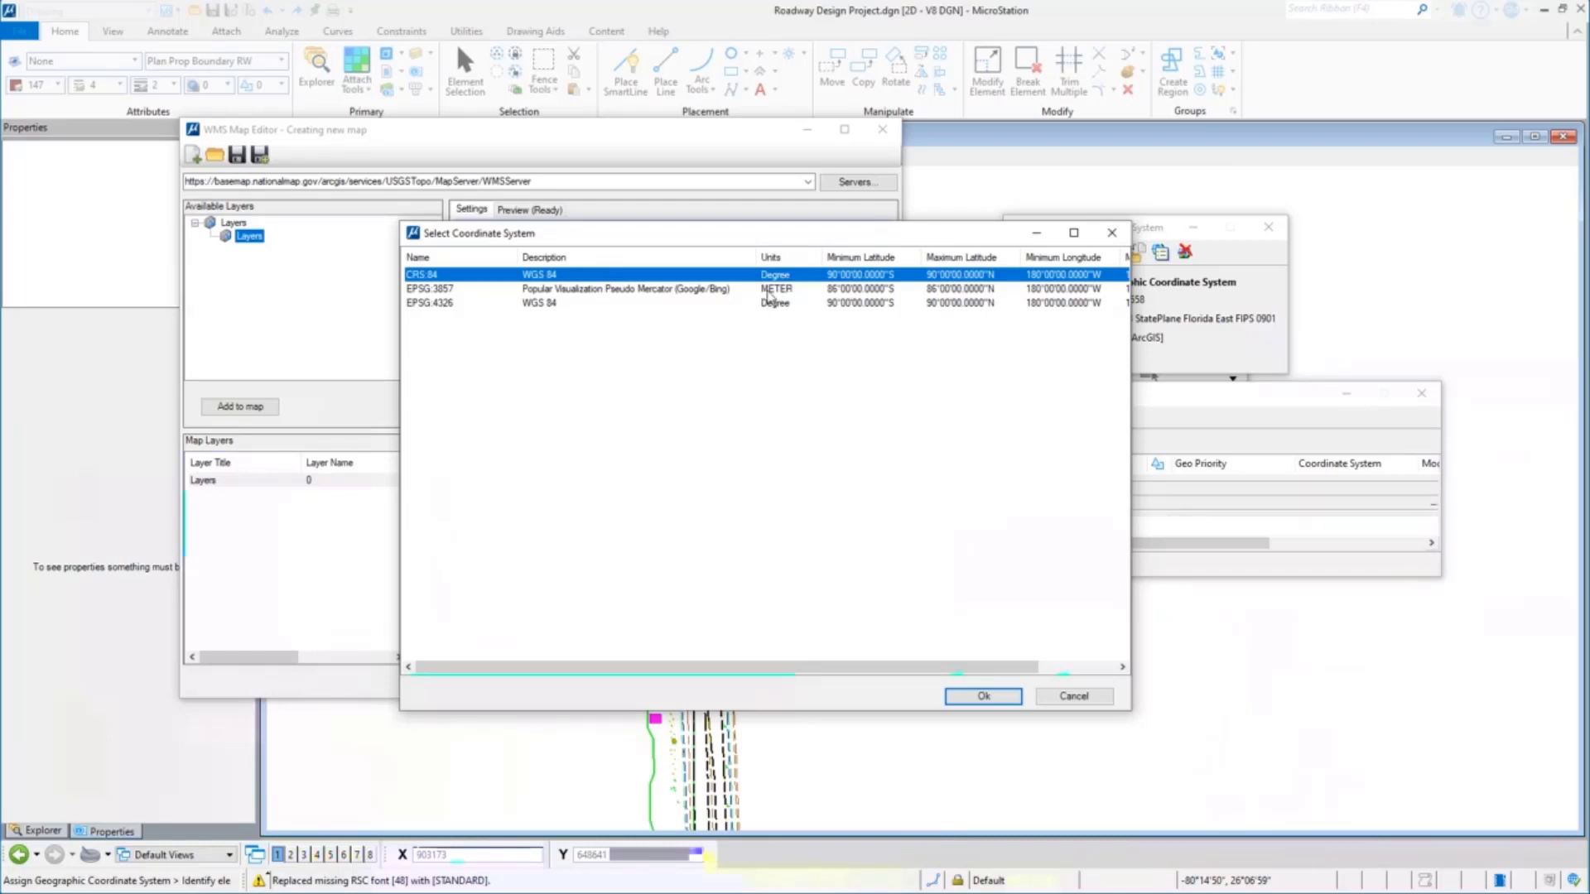
pyautogui.click(772, 289)
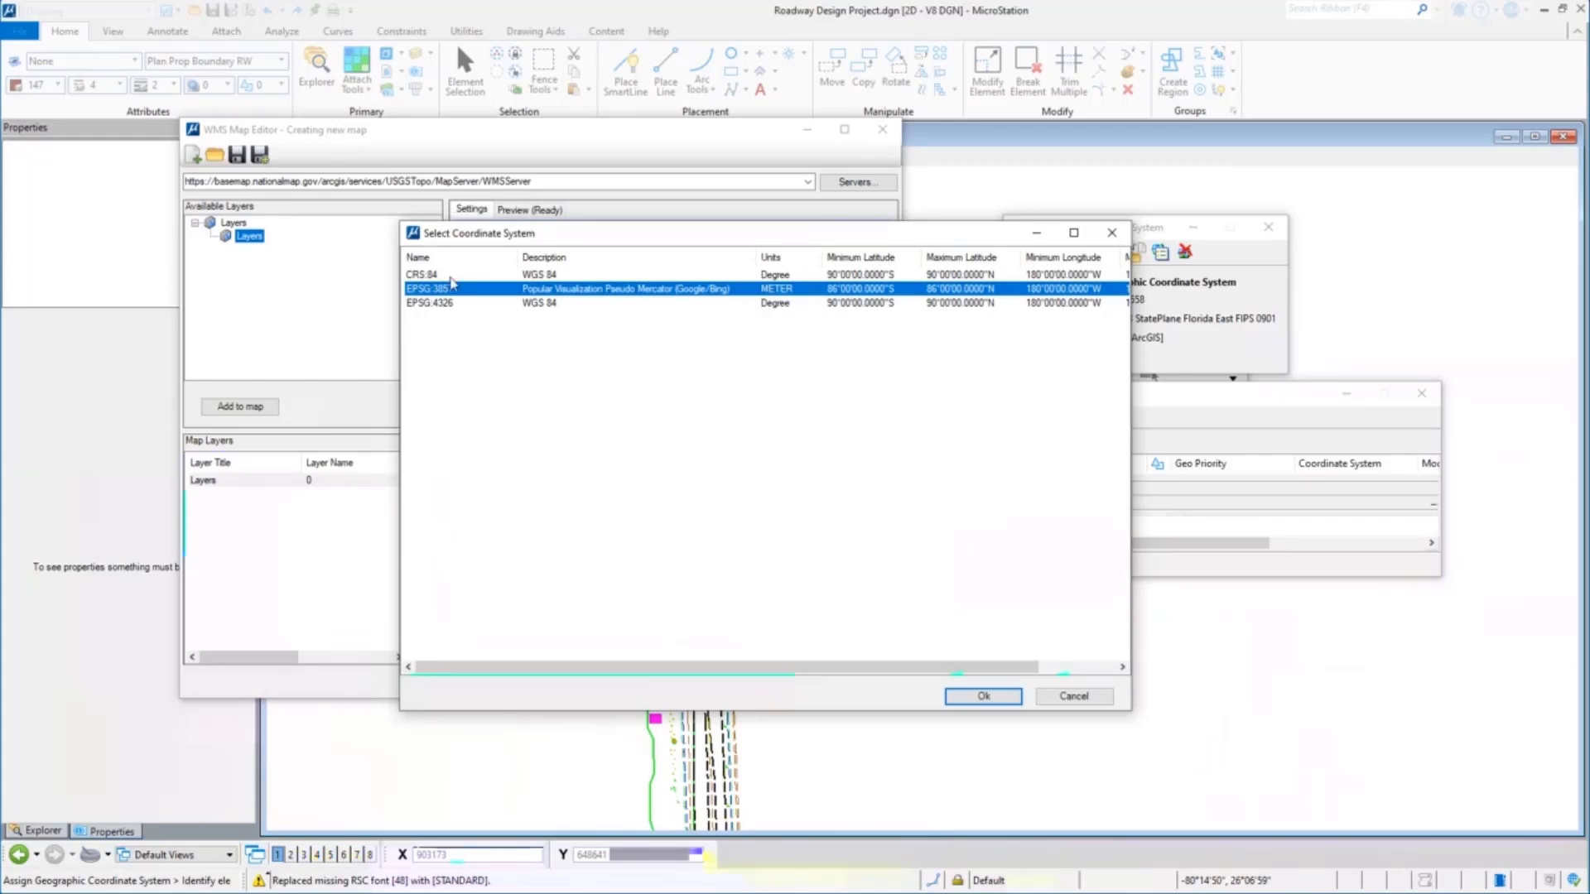
pyautogui.click(989, 694)
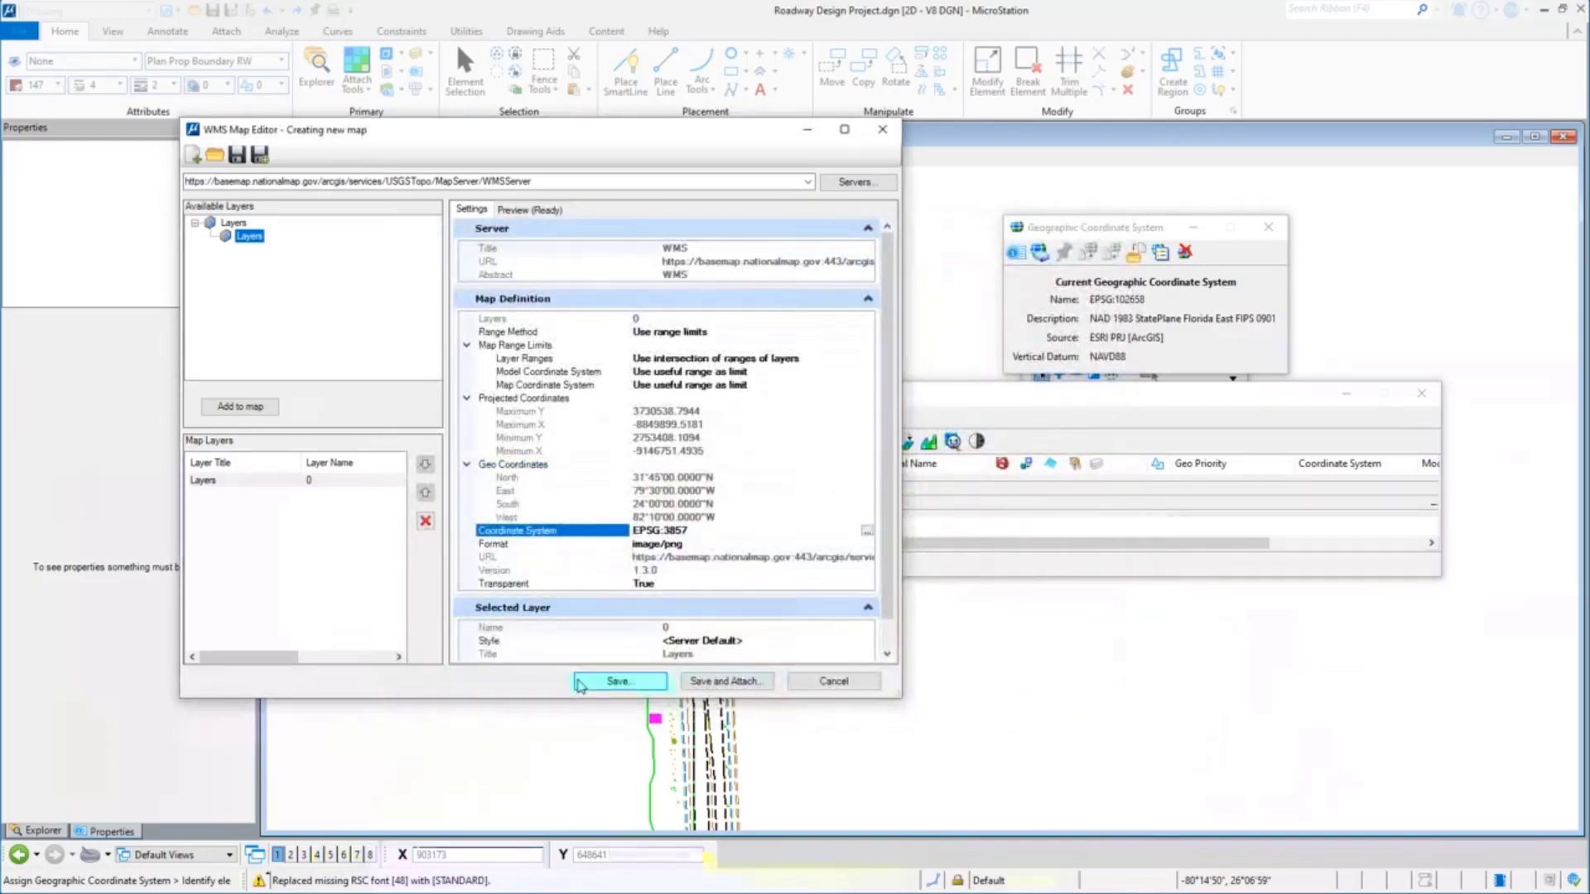
# Save the map definition over wrongsig.xwms on the Desktop, confirming the replacement
pyautogui.click(617, 683)
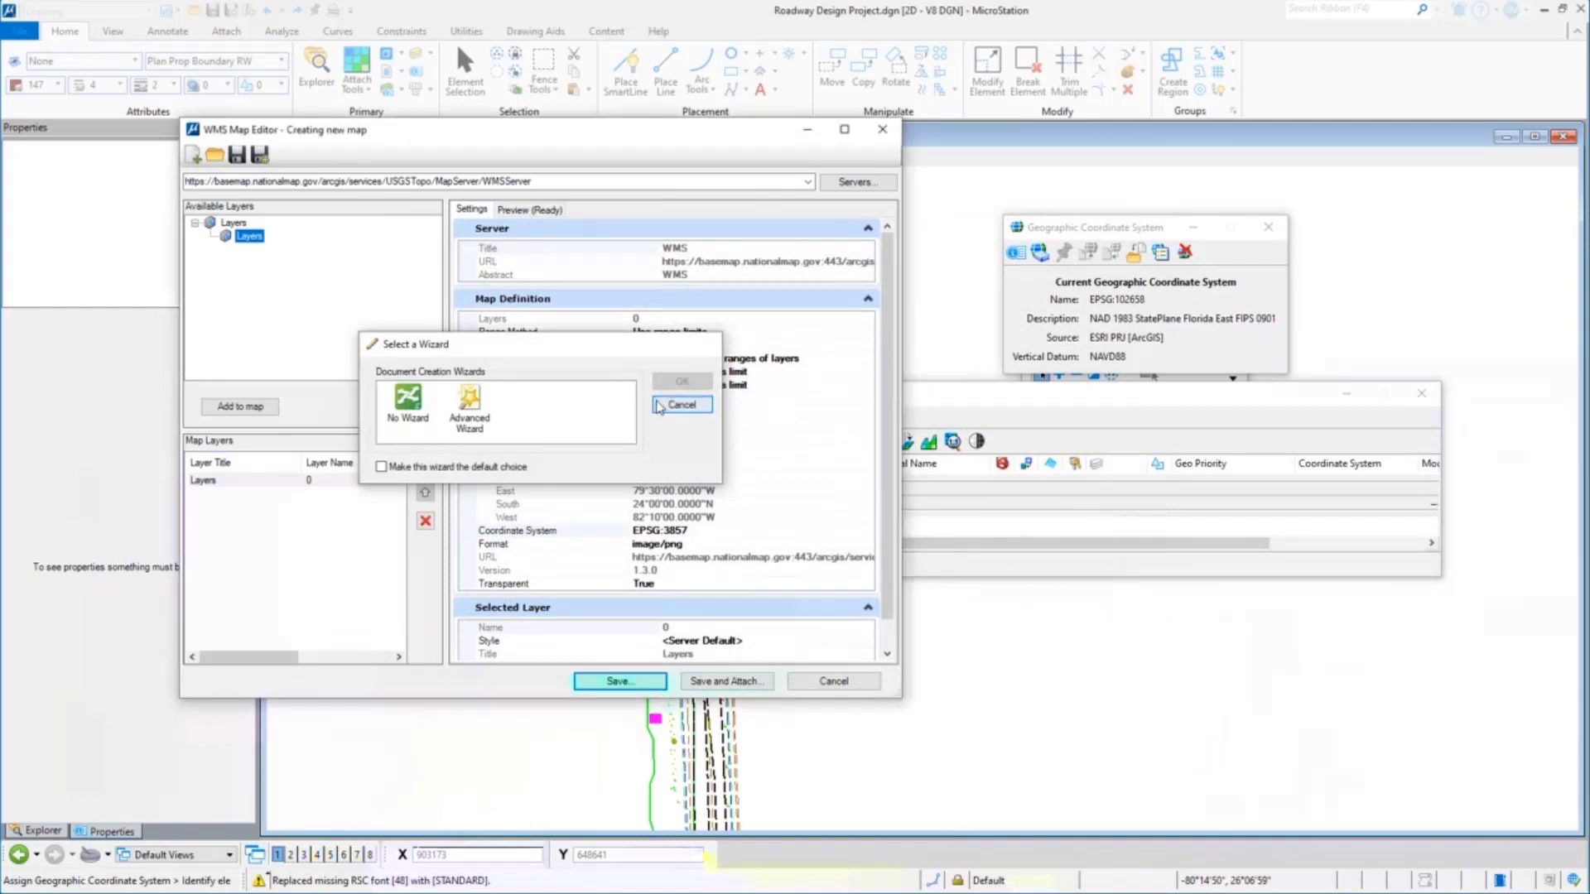
pyautogui.click(682, 404)
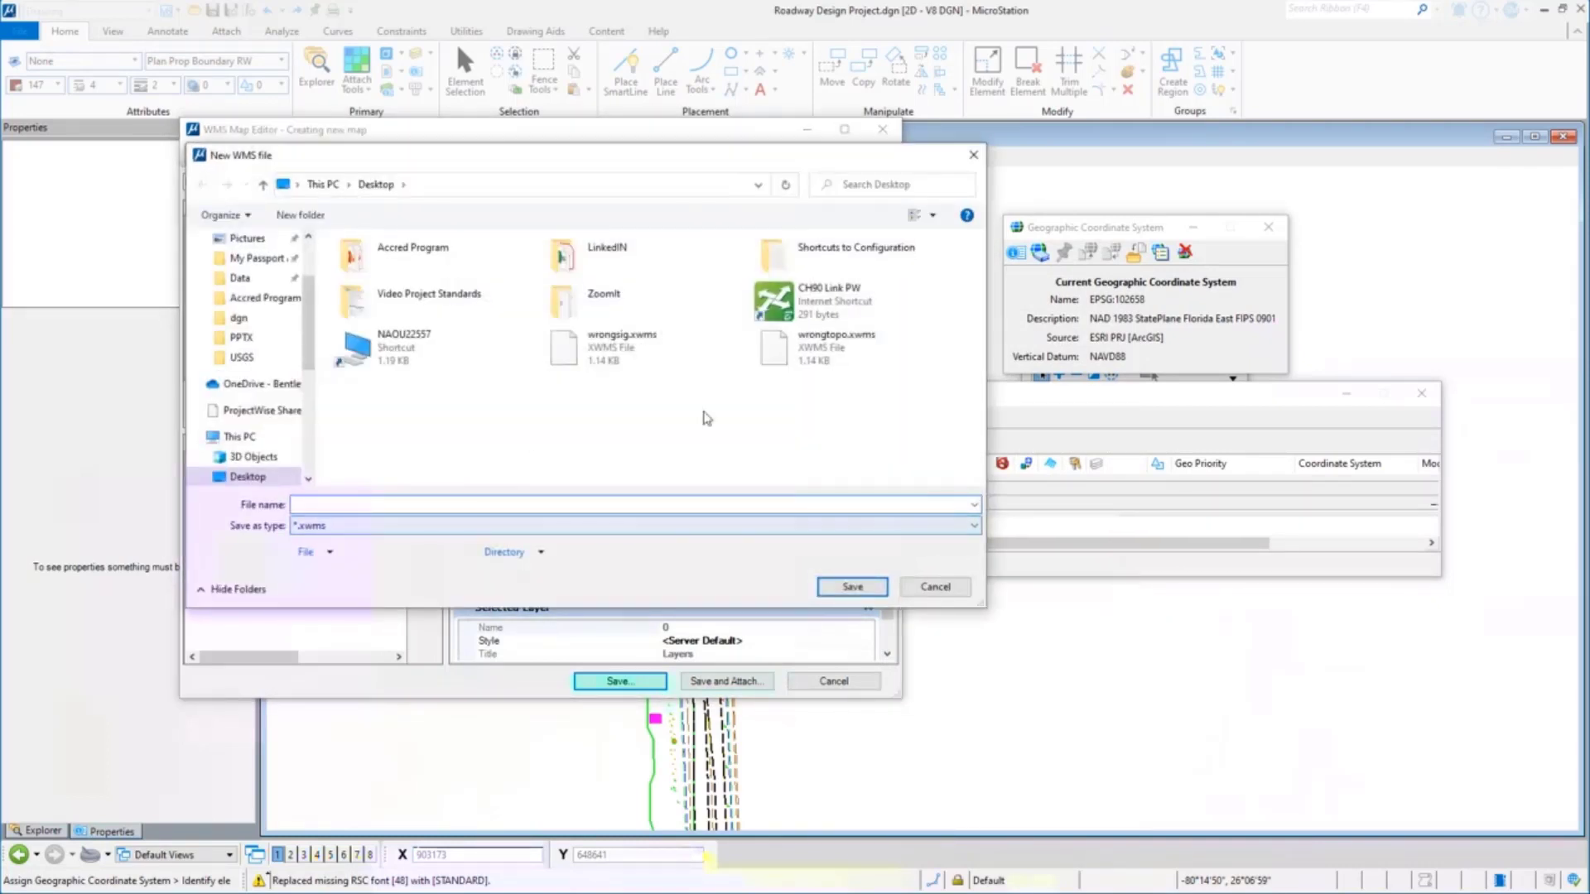
pyautogui.click(650, 348)
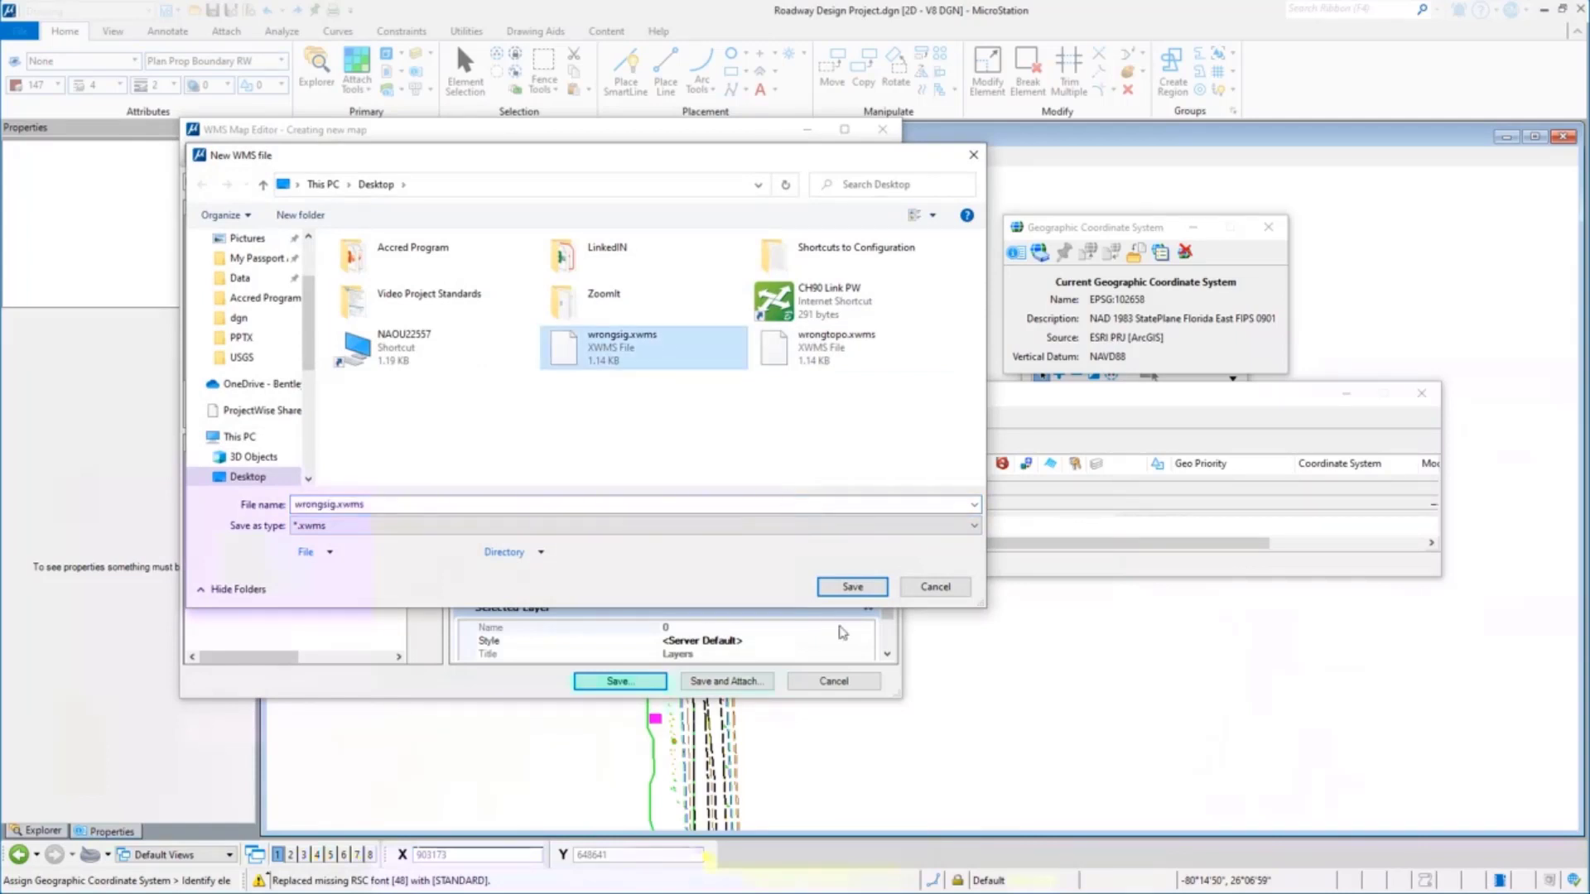
pyautogui.click(840, 588)
pyautogui.click(830, 457)
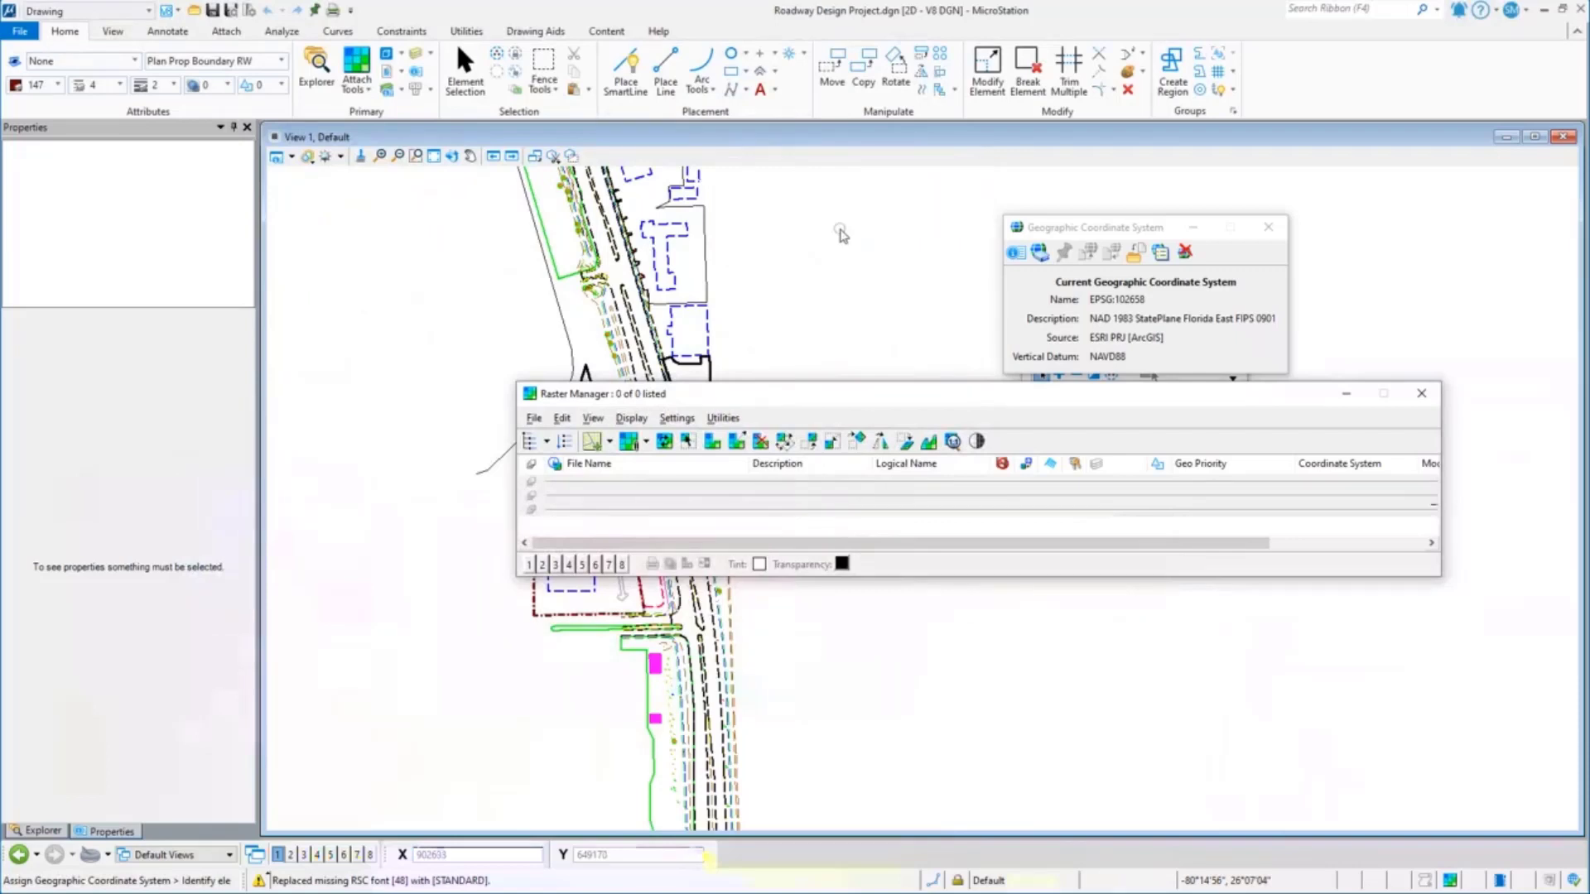
# Enlarge the Raster Manager downward and start another new WMS map
pyautogui.click(844, 235)
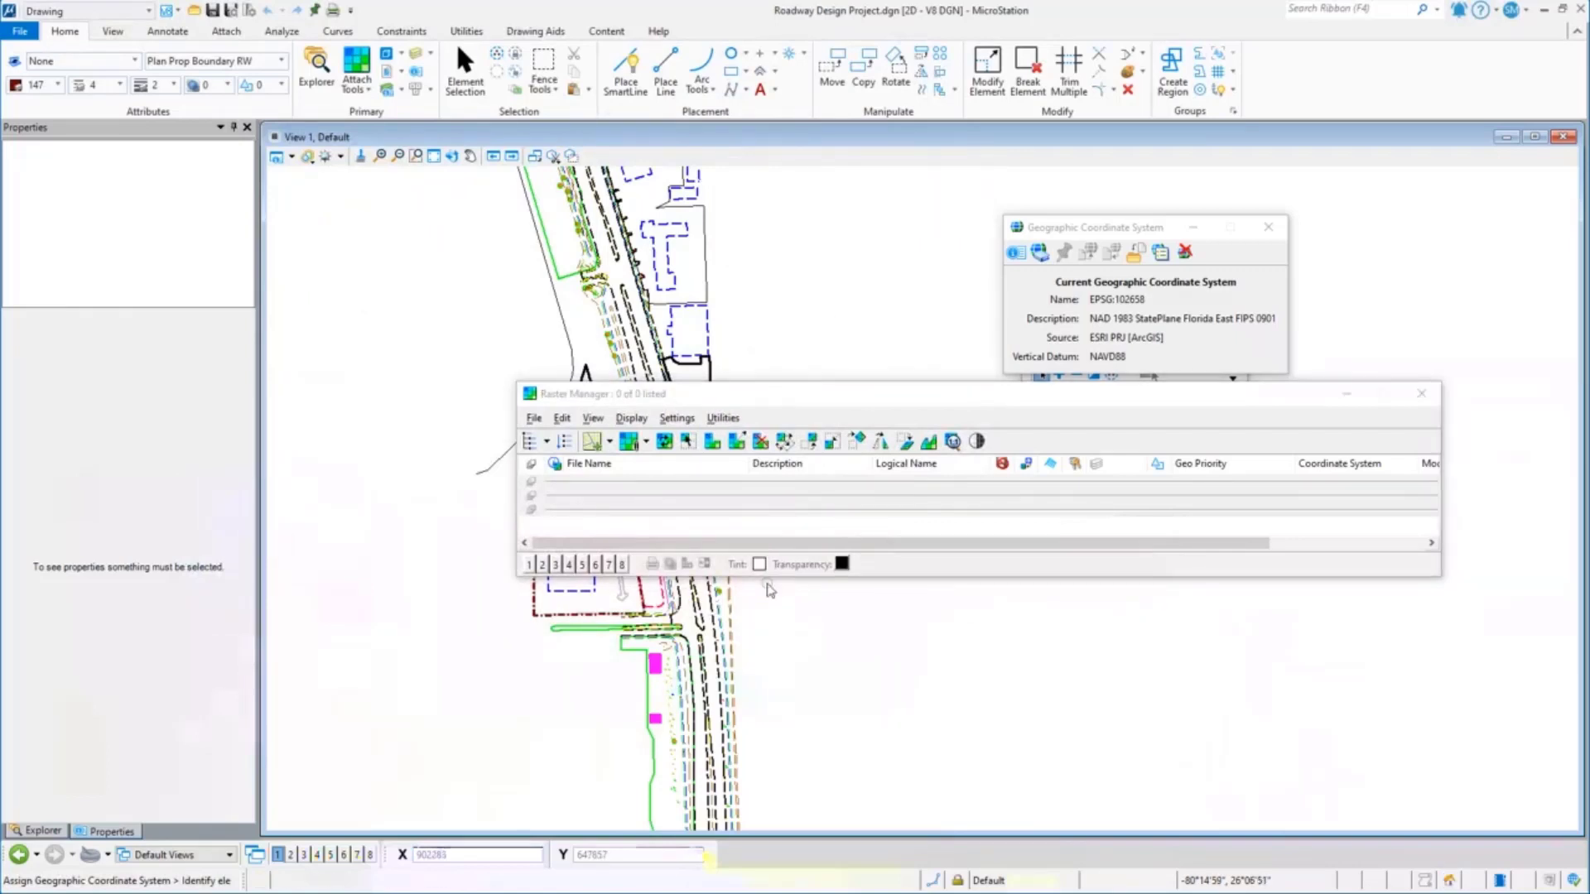
pyautogui.moveTo(765, 577); pyautogui.dragTo(758, 830)
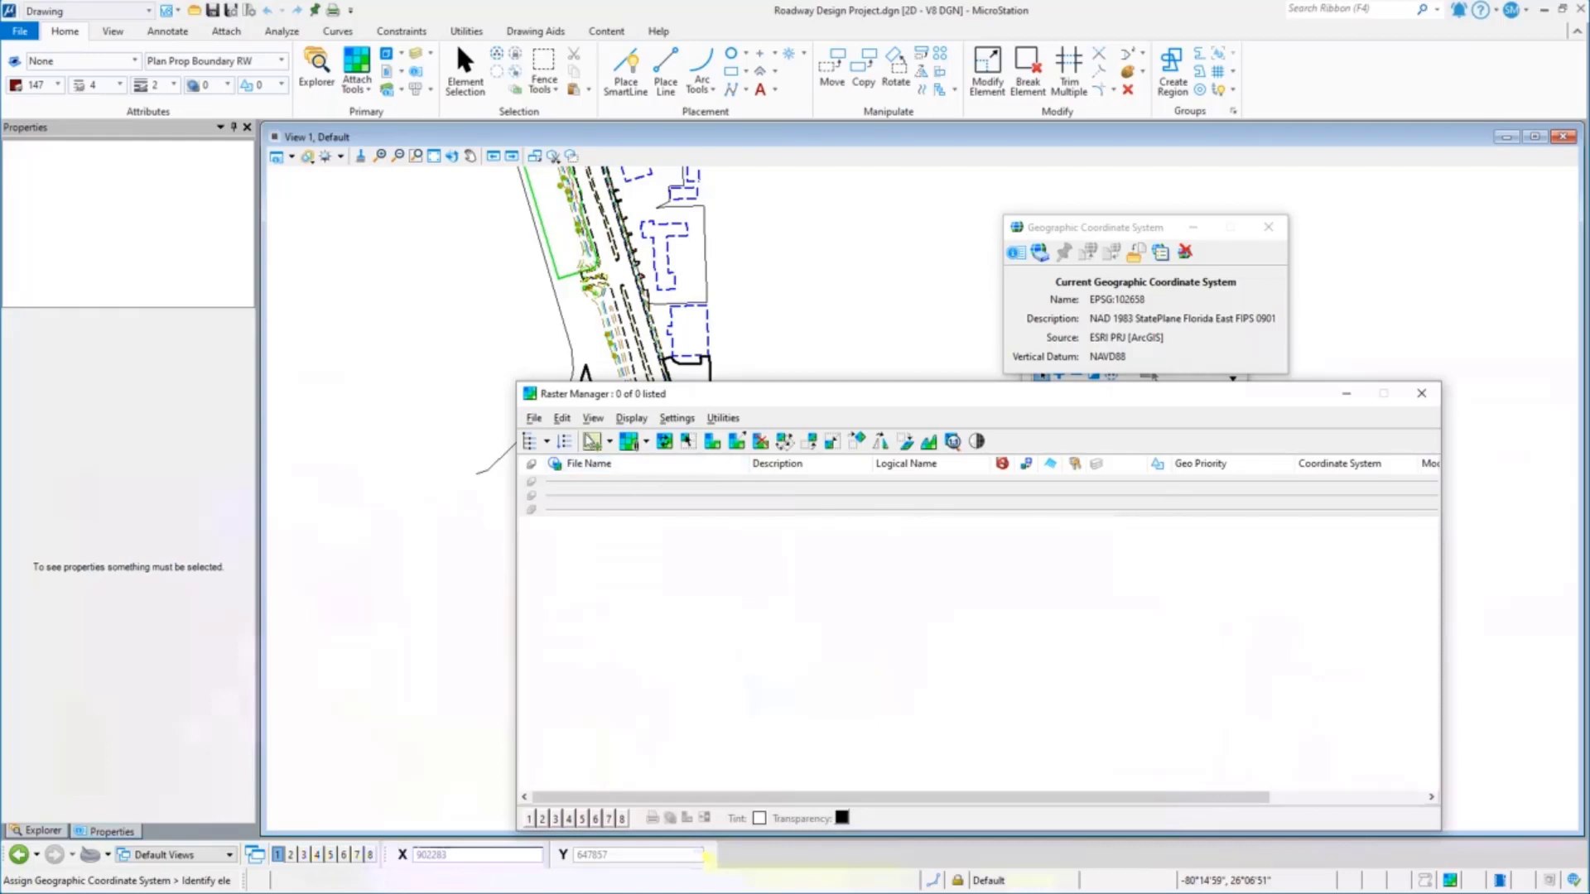
pyautogui.moveTo(1238, 798); pyautogui.dragTo(683, 599)
pyautogui.click(545, 420)
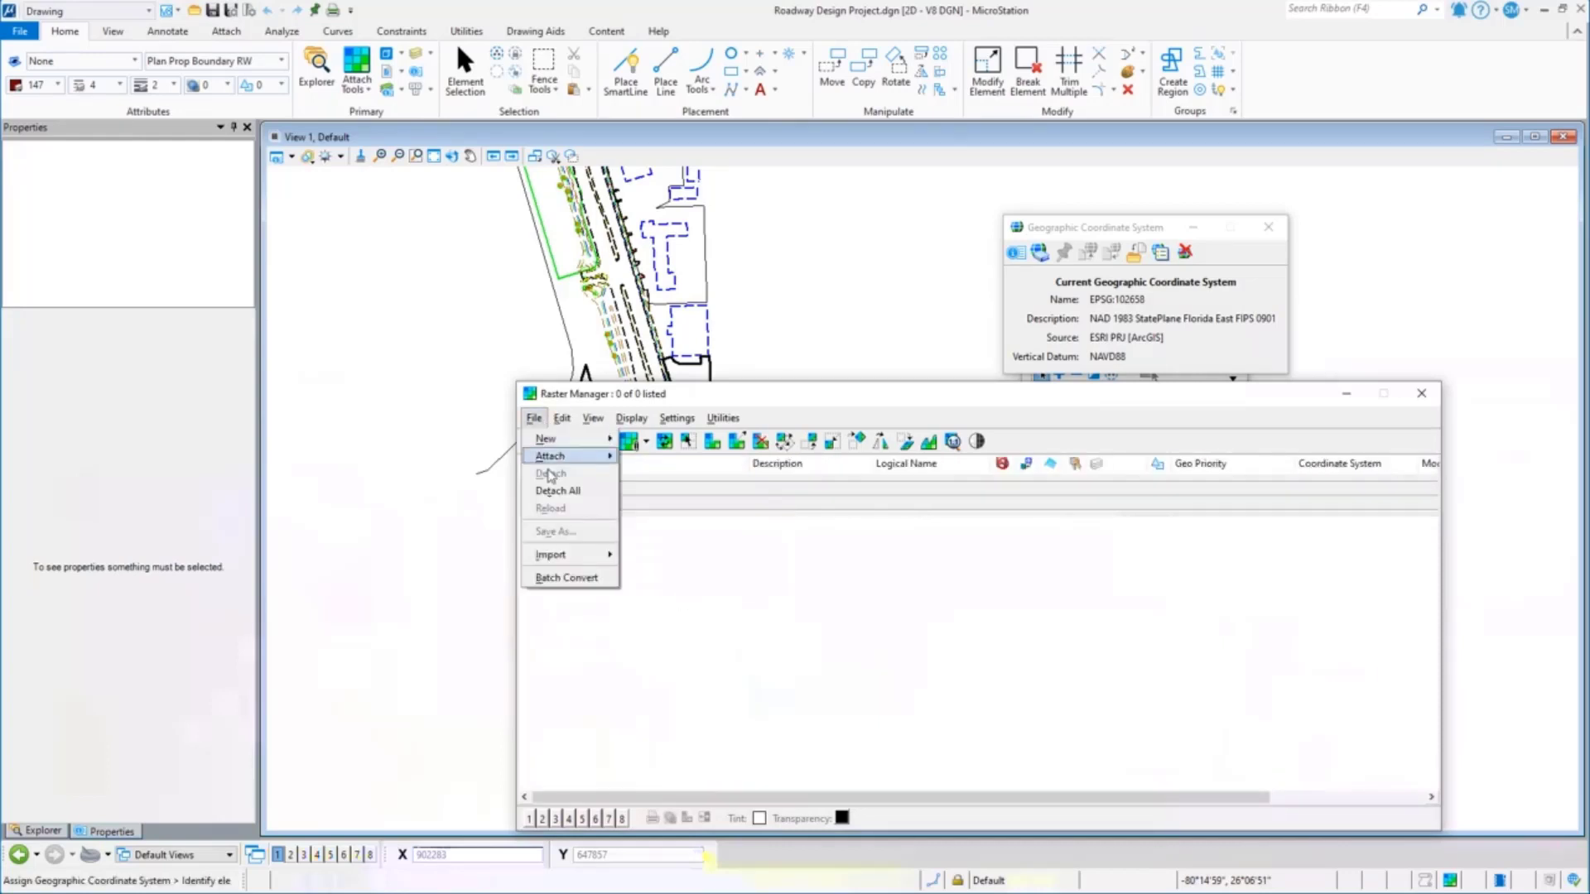
pyautogui.moveTo(580, 438)
pyautogui.click(652, 440)
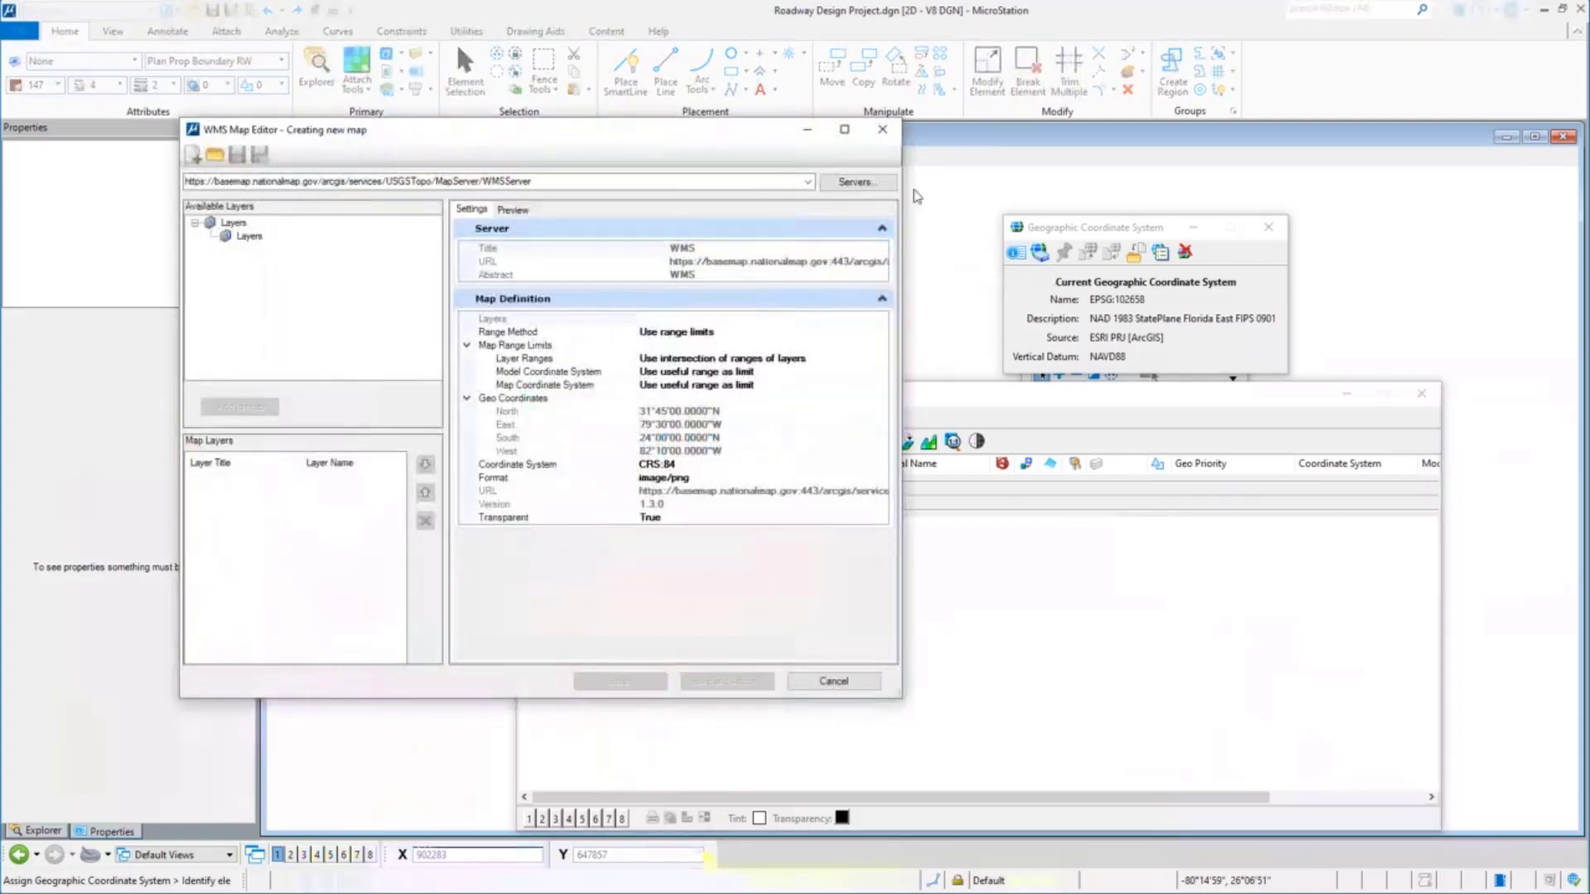
# Keep the USGS Topo server as the source and add its Layers layer to the map
pyautogui.click(808, 182)
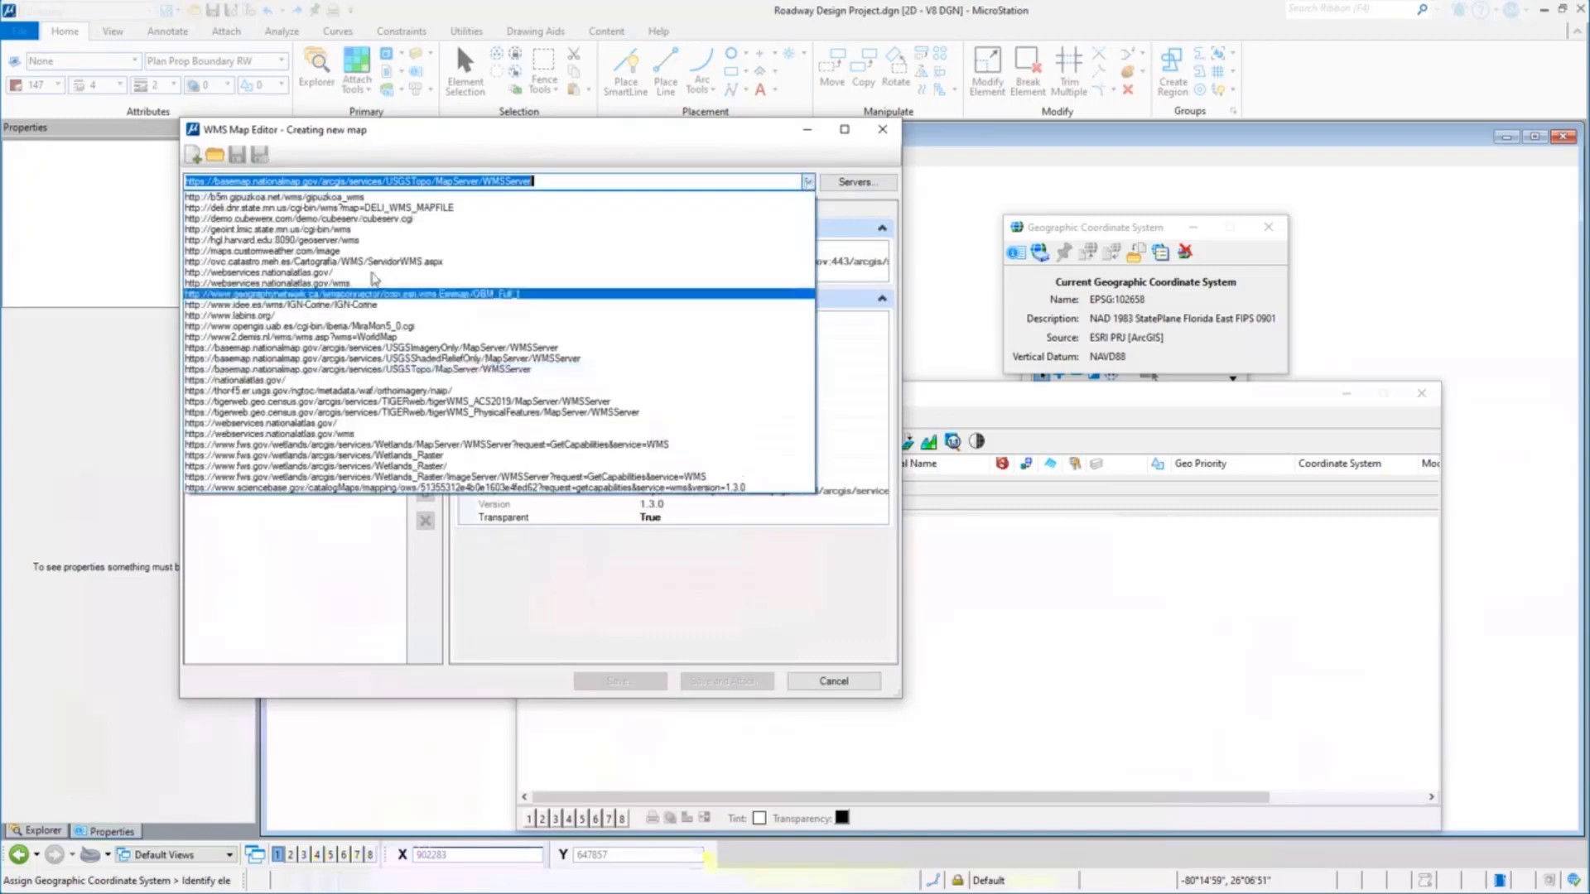
pyautogui.click(463, 152)
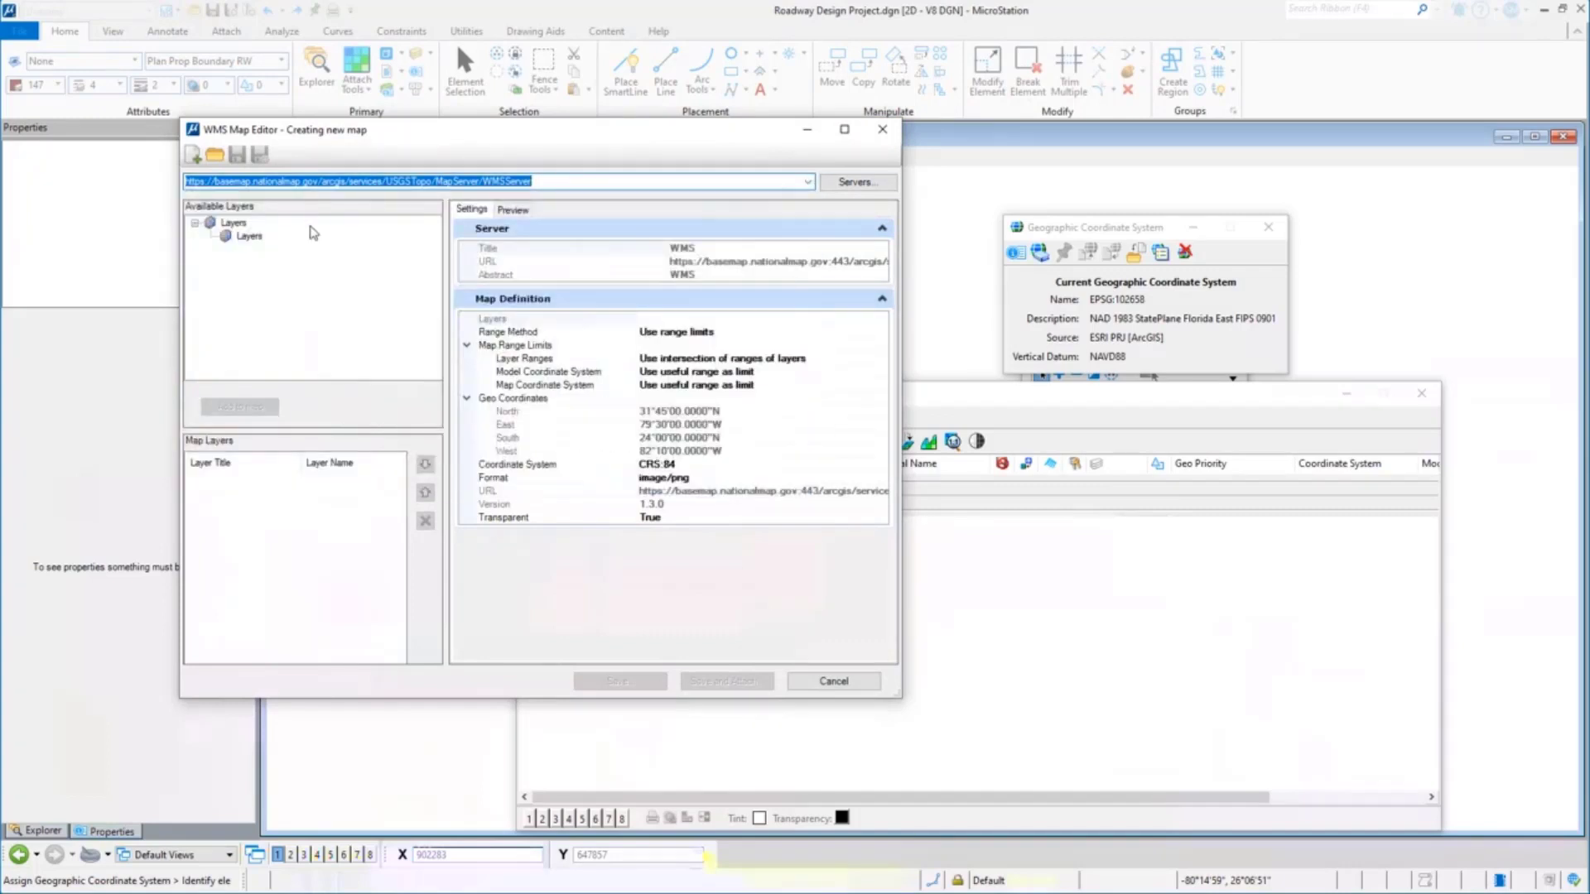
pyautogui.click(250, 236)
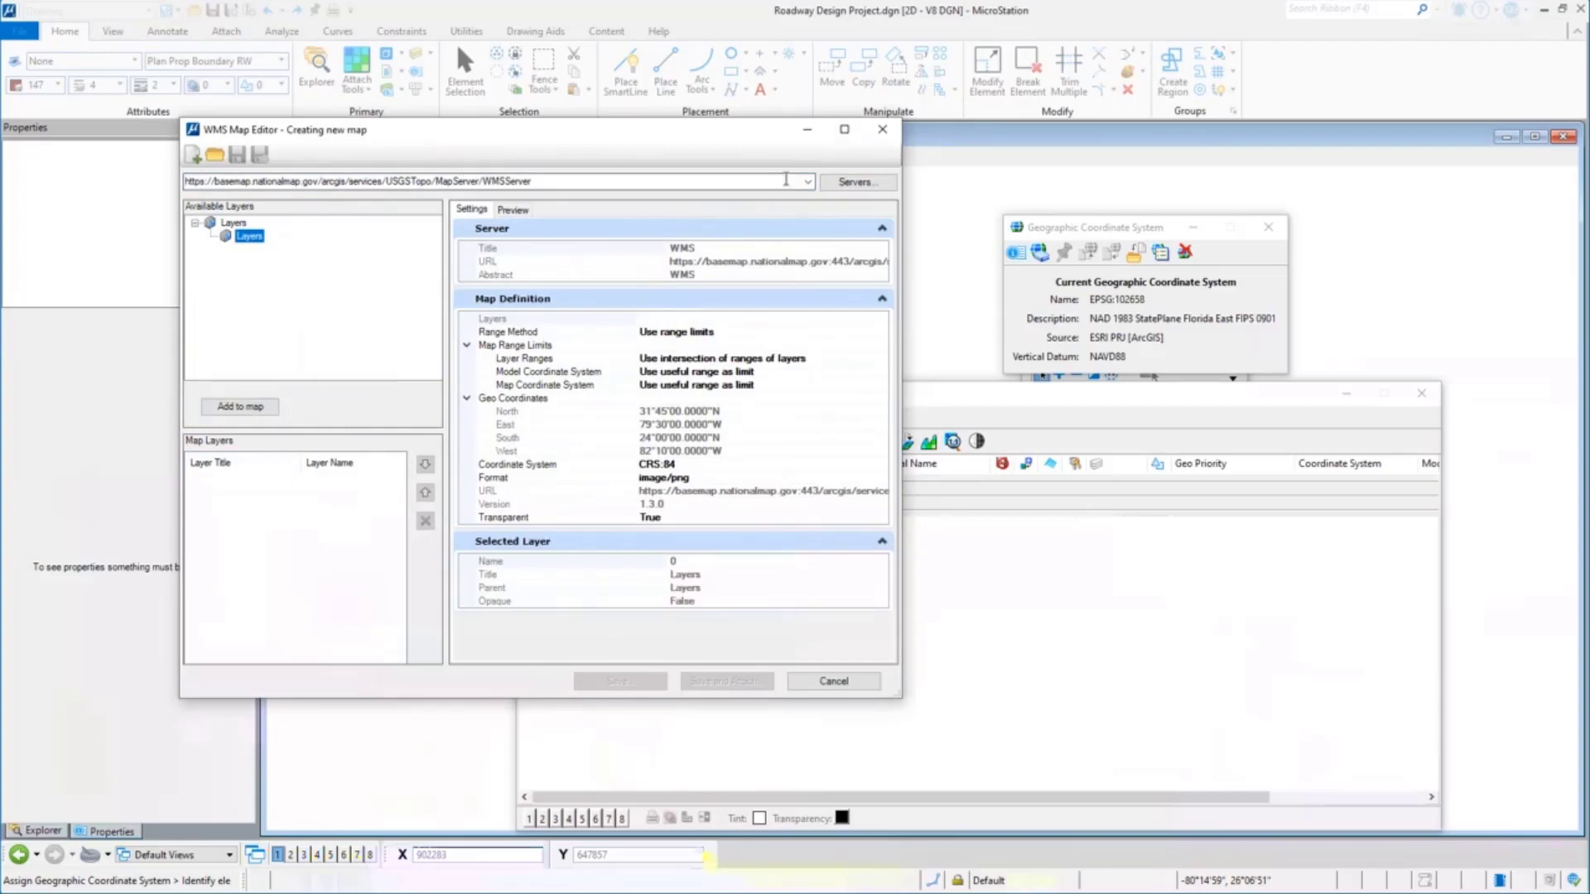
pyautogui.moveTo(785, 179); pyautogui.dragTo(184, 181)
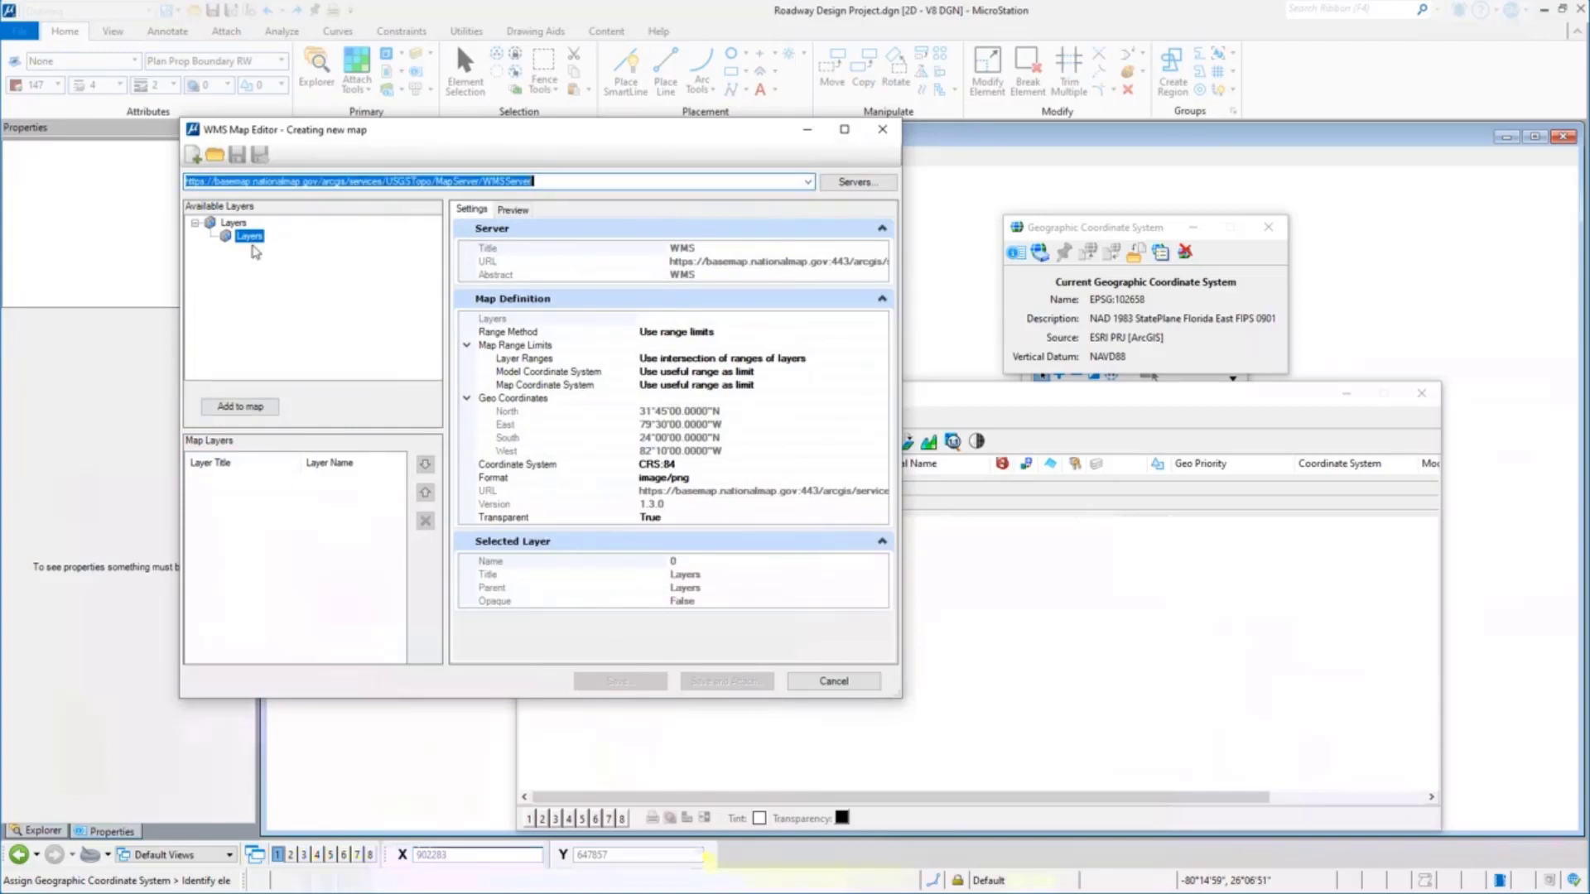
pyautogui.click(239, 405)
# Set the Layers map's coordinate system to EPSG:3857, then save and attach it
pyautogui.click(232, 480)
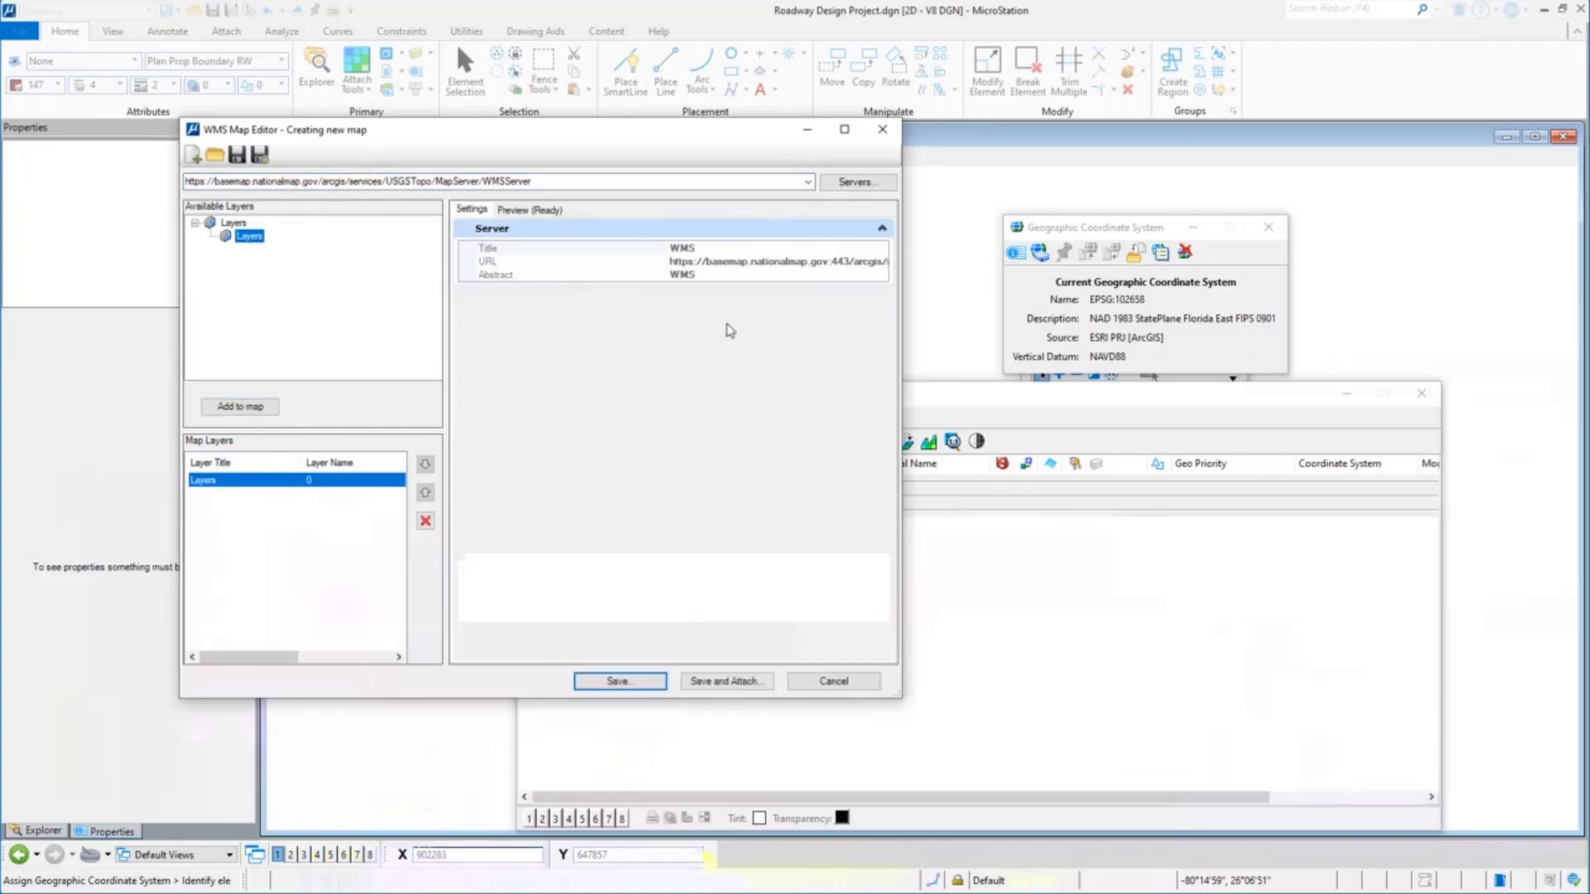
pyautogui.click(784, 574)
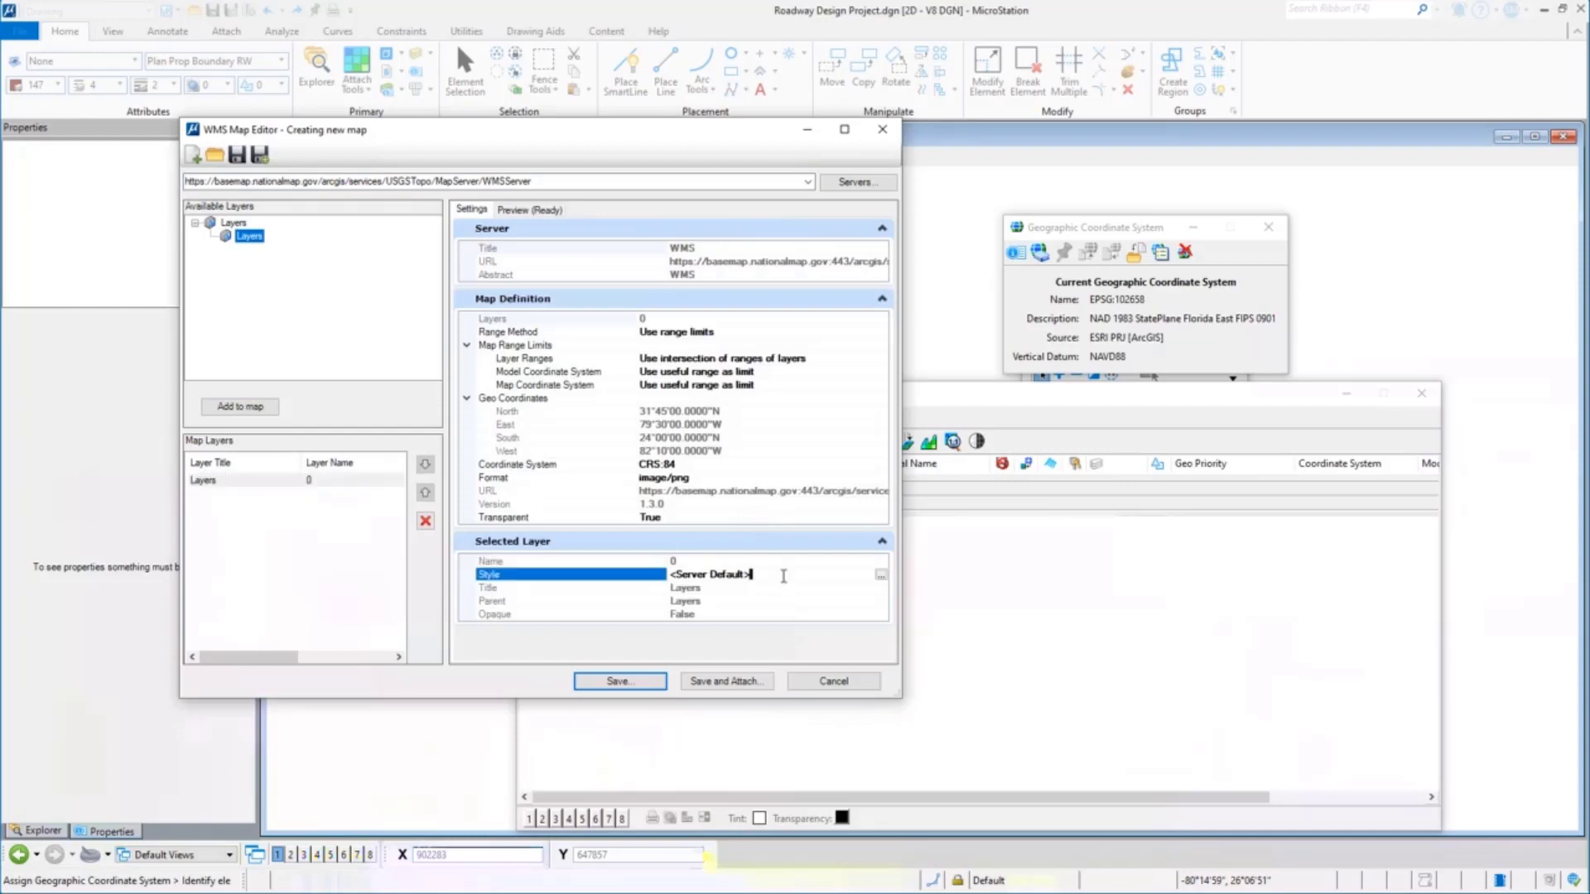
pyautogui.click(705, 466)
pyautogui.click(881, 465)
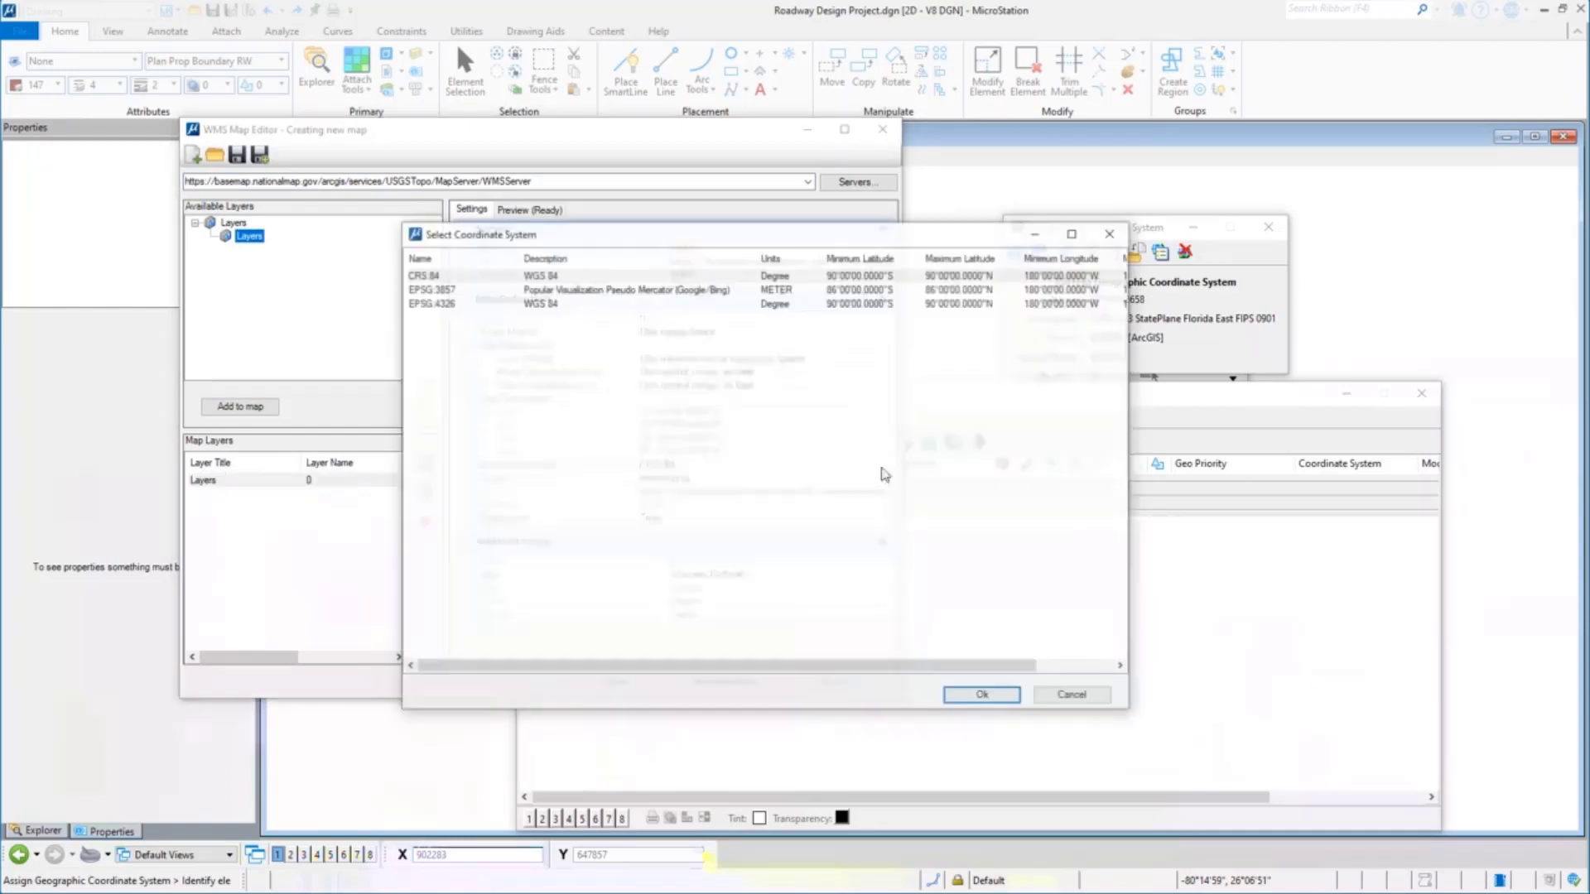
pyautogui.press('Down')
pyautogui.click(1008, 703)
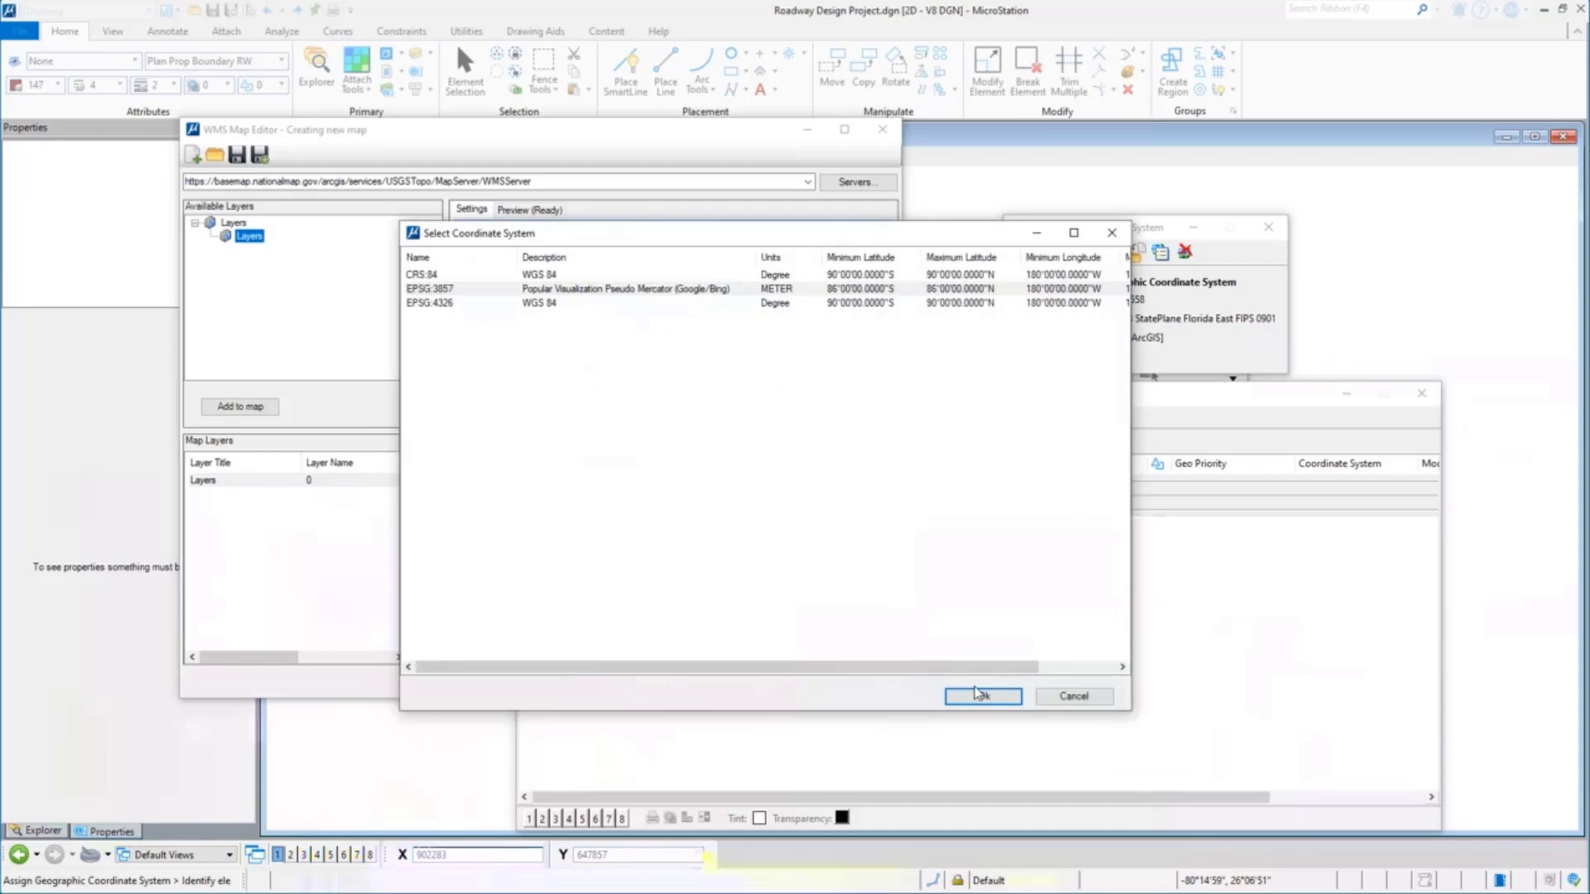
pyautogui.click(712, 681)
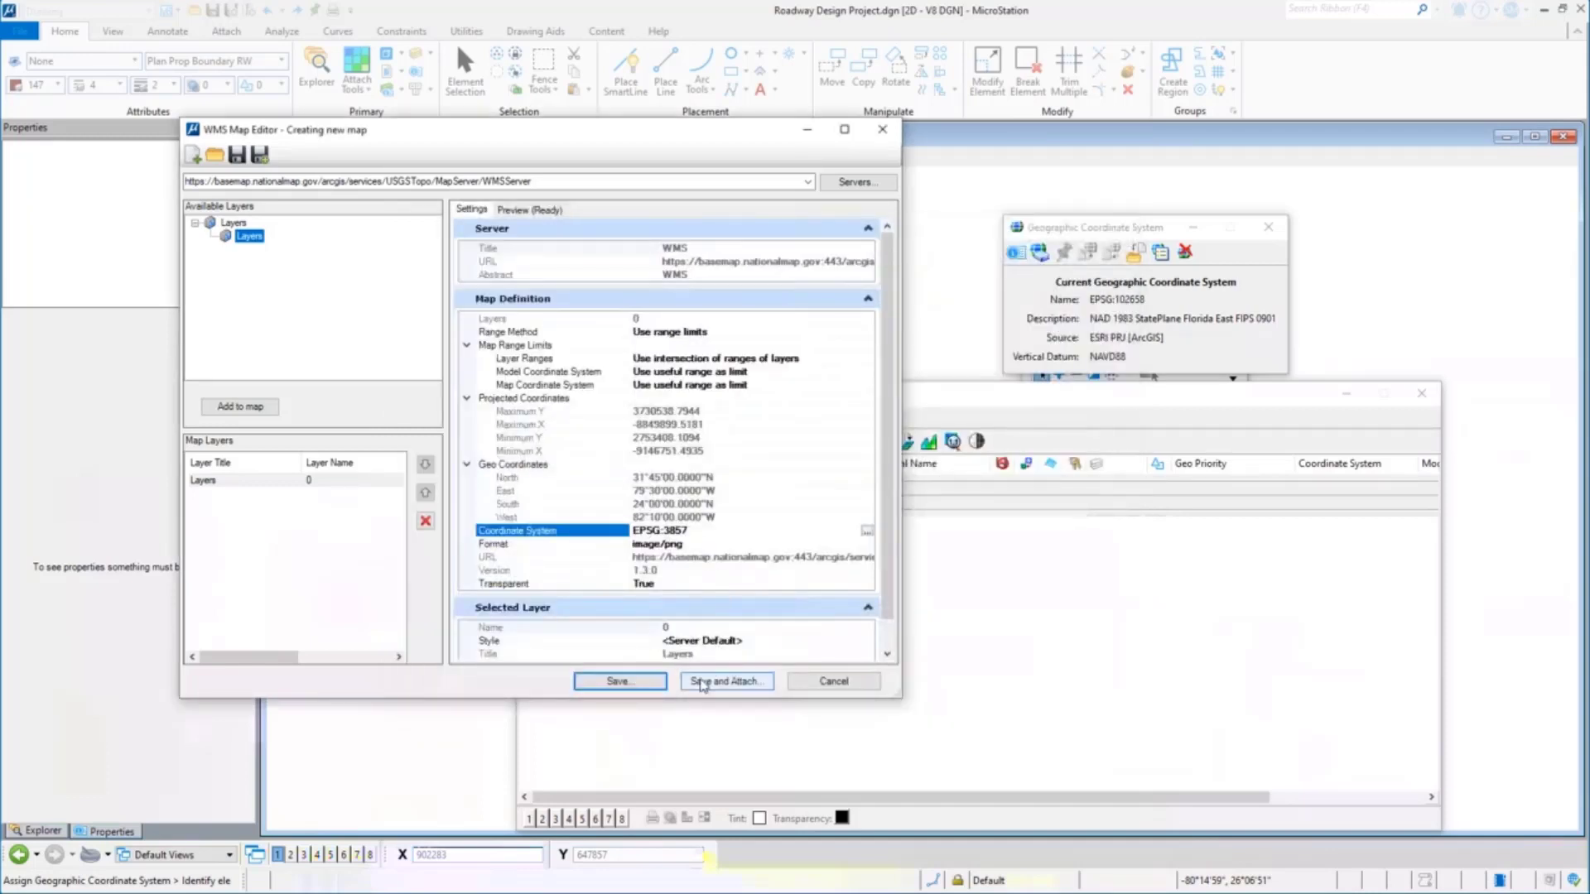
pyautogui.click(682, 405)
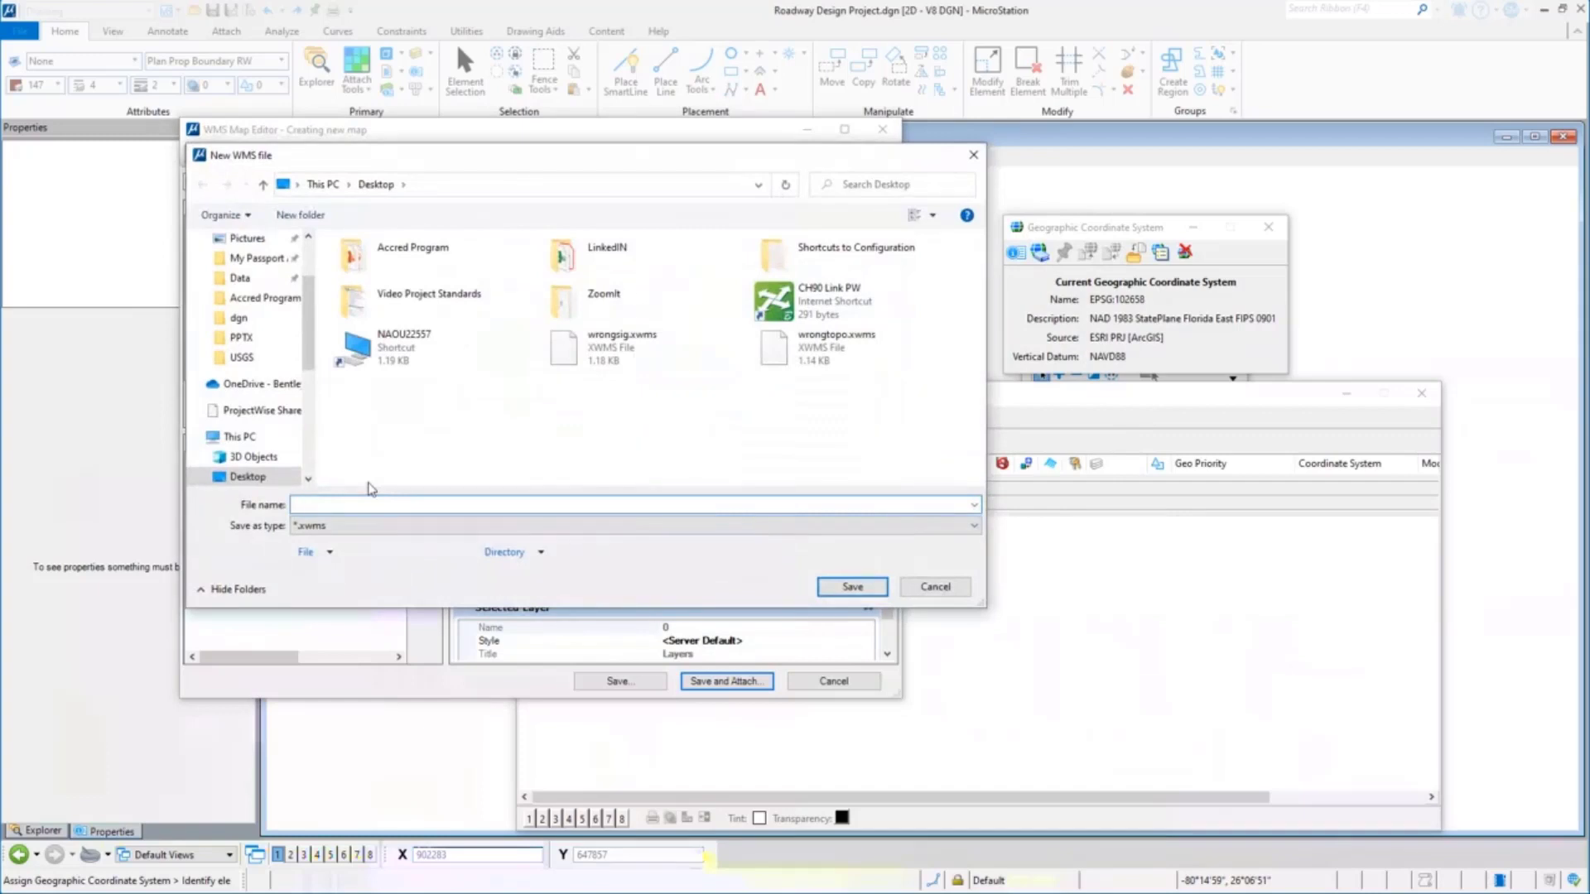
# Name the WMS file NEWTEST and attach it to the roadway drawing
pyautogui.write('NEWTEST')
pyautogui.press('Return')
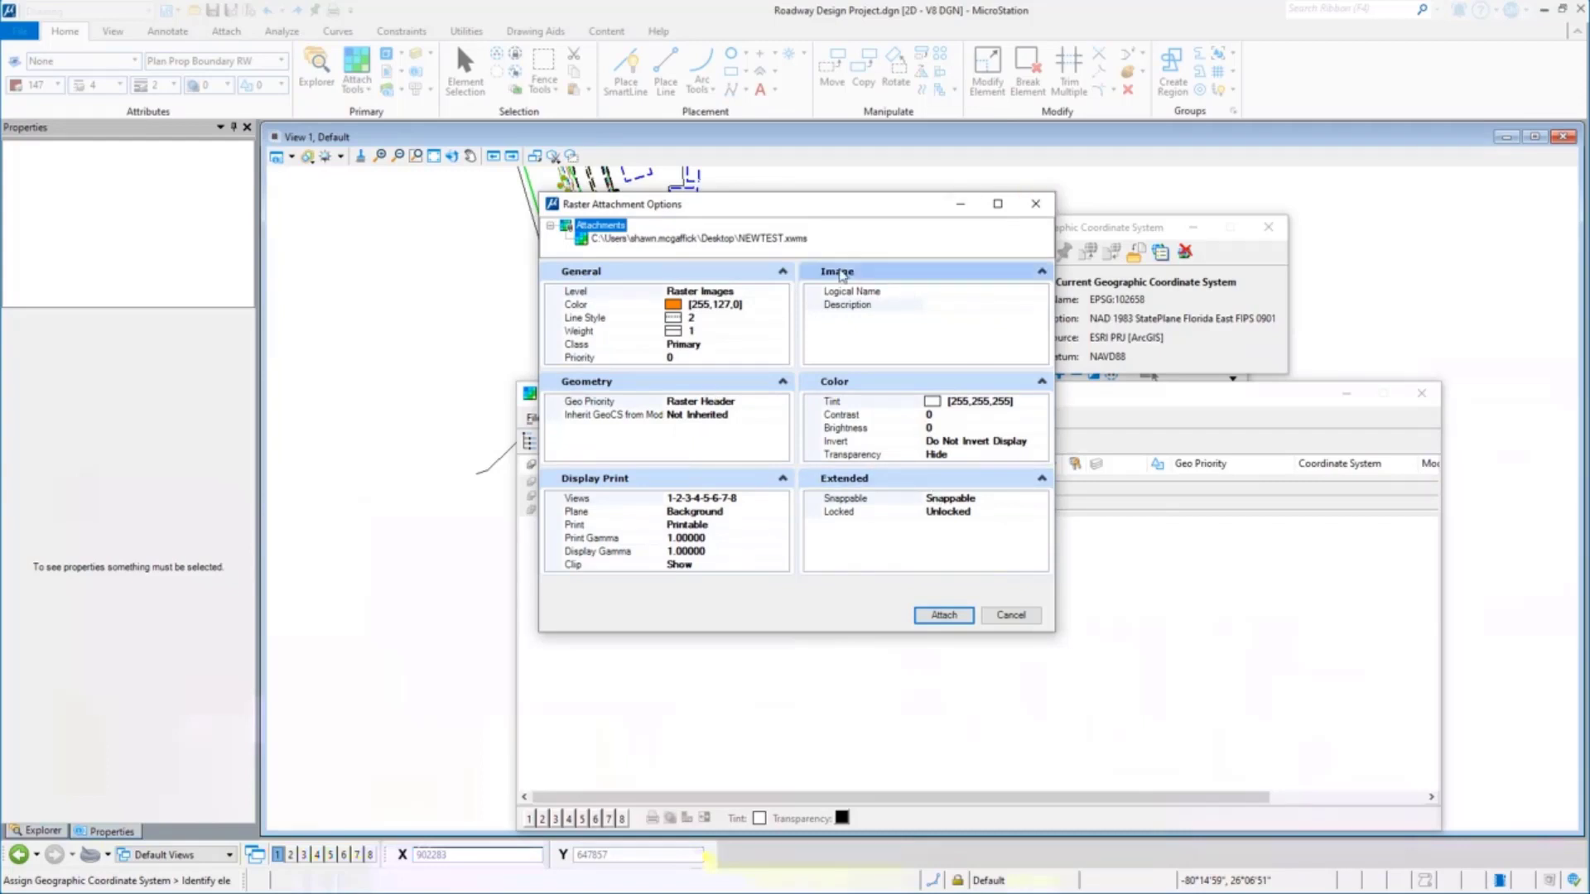
pyautogui.moveTo(662, 217); pyautogui.dragTo(558, 197)
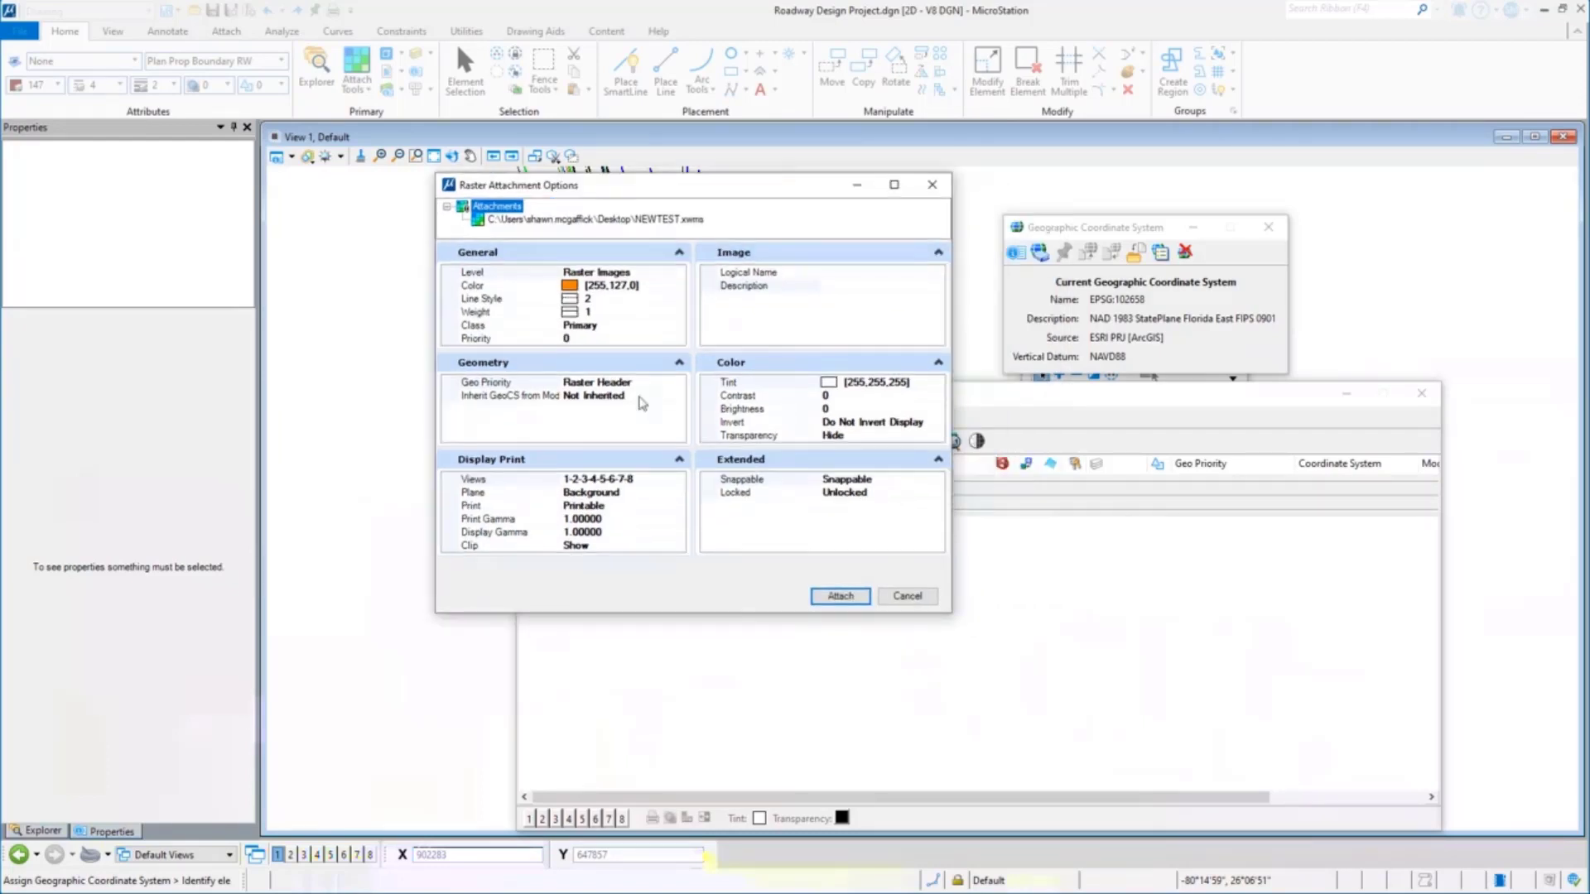
pyautogui.click(840, 597)
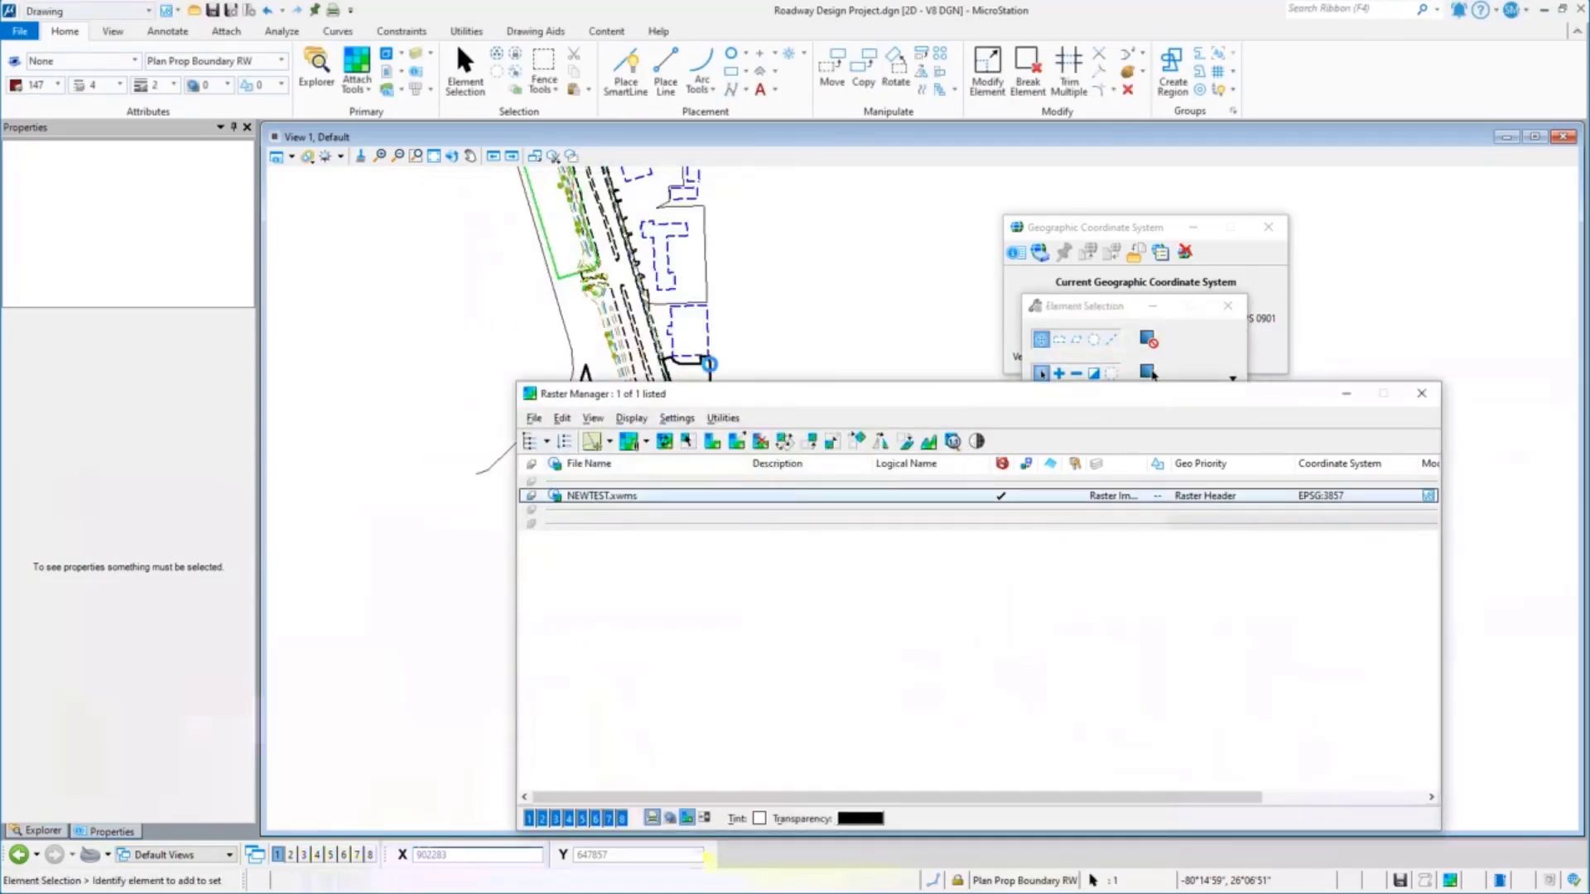
# Select the NEWTEST.xwms entry and fit the view to show the attached map
pyautogui.click(709, 364)
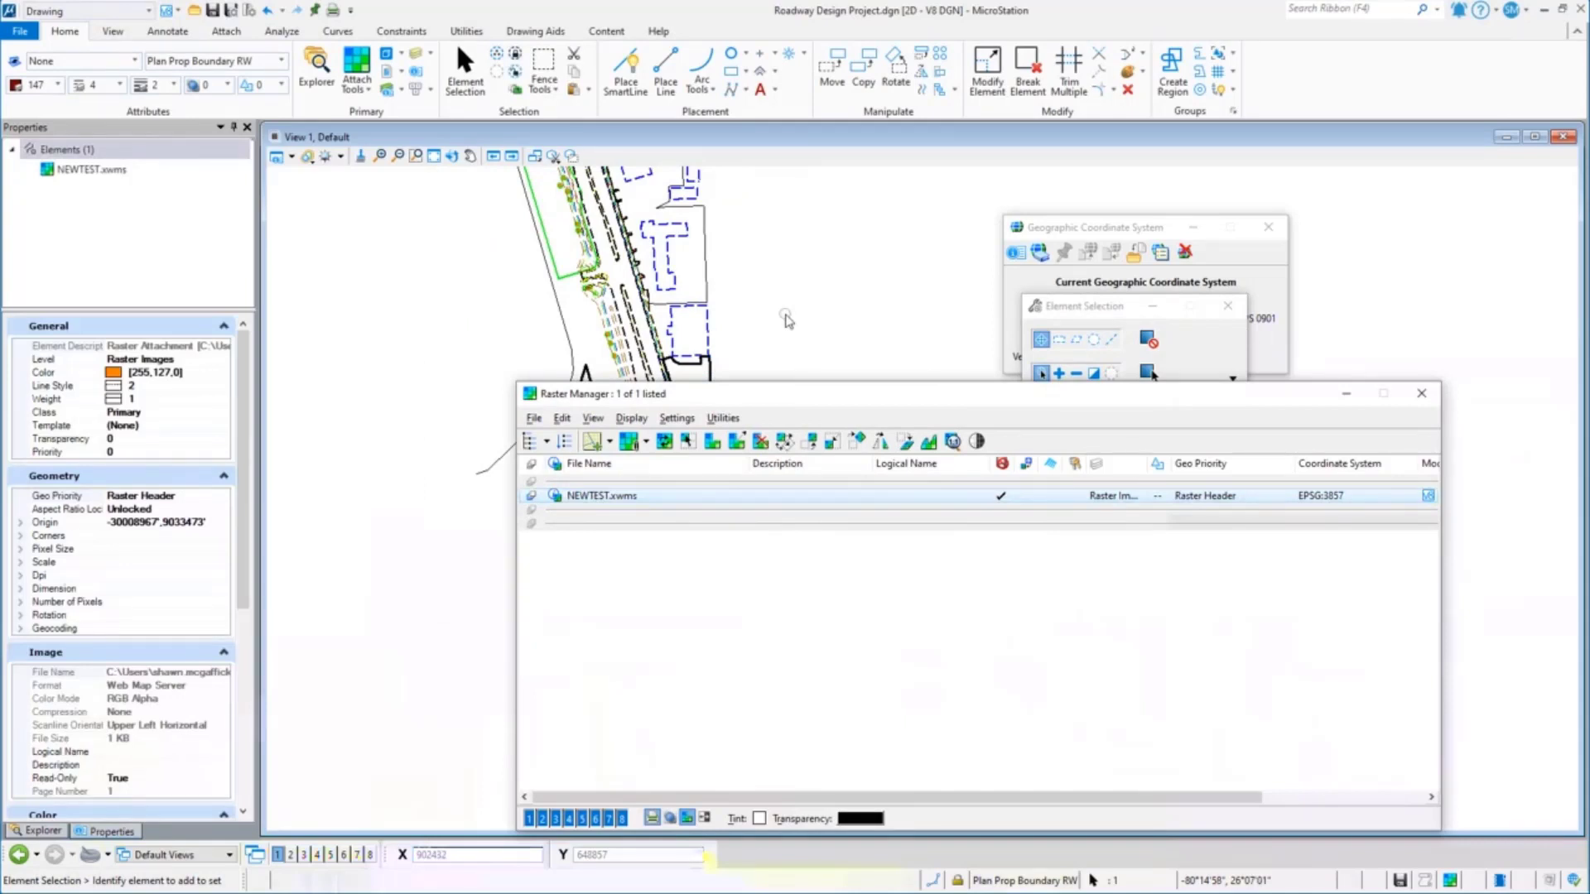
pyautogui.moveTo(700, 399); pyautogui.dragTo(1173, 338)
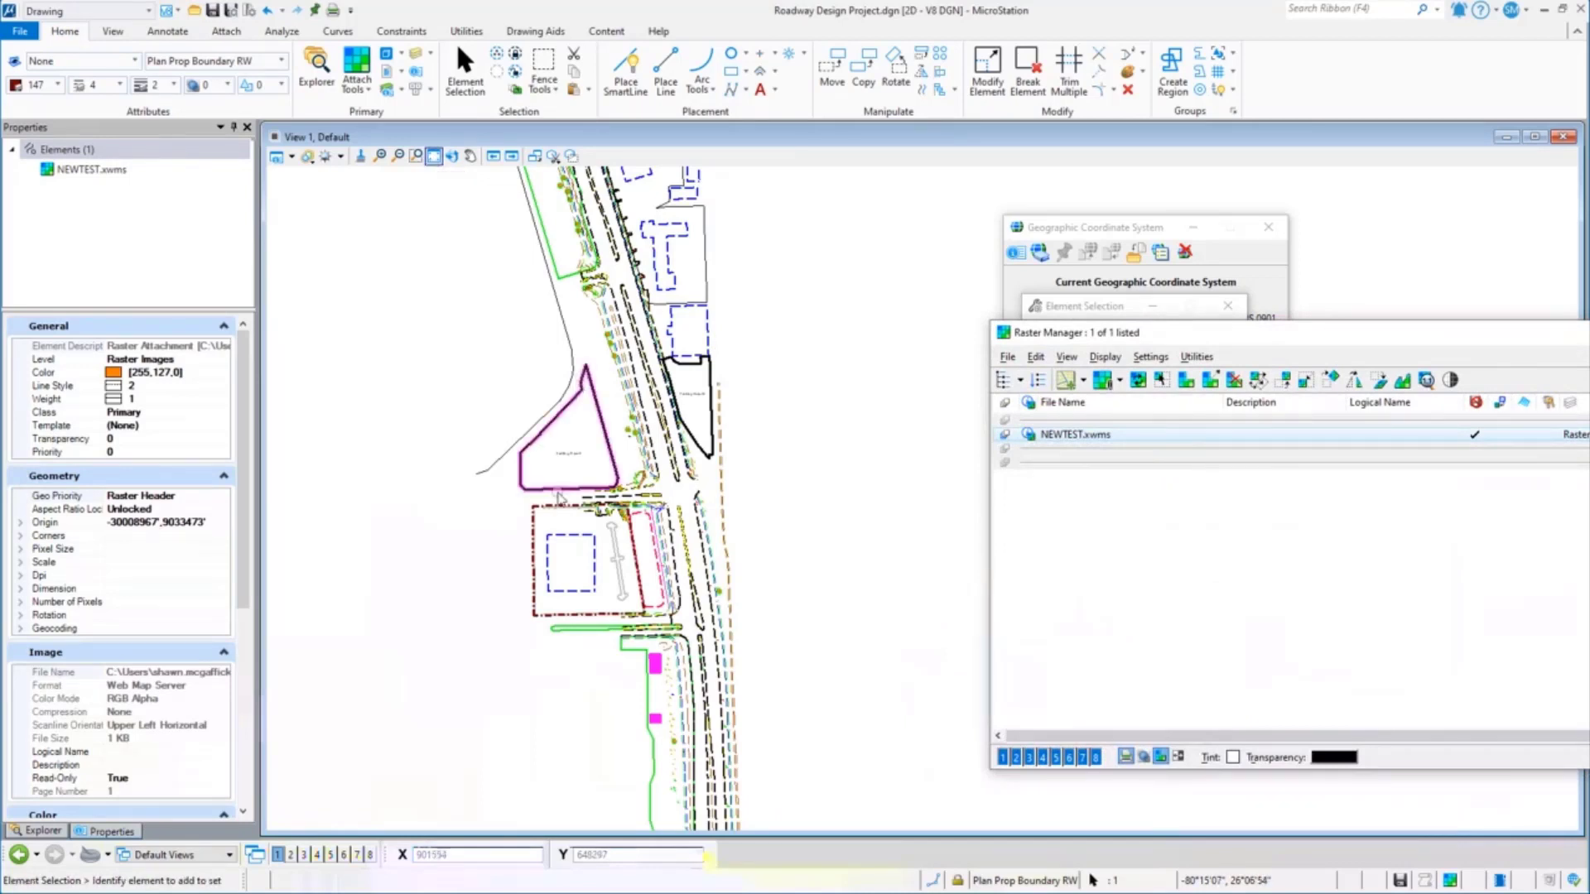
pyautogui.scroll(-5, 560, 497)
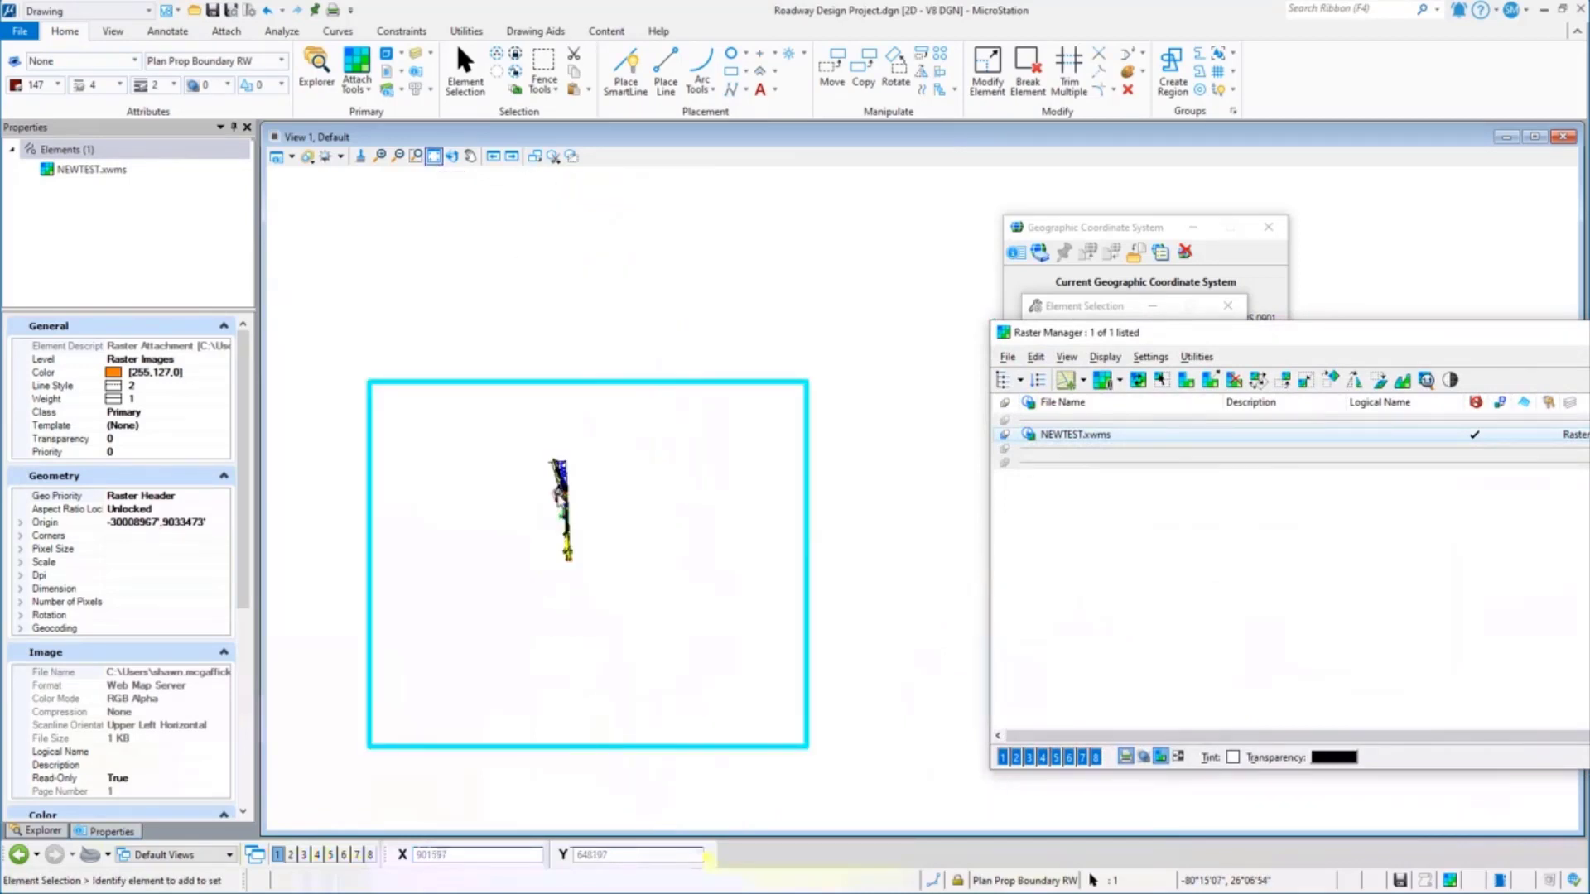
pyautogui.click(1090, 445)
pyautogui.click(436, 157)
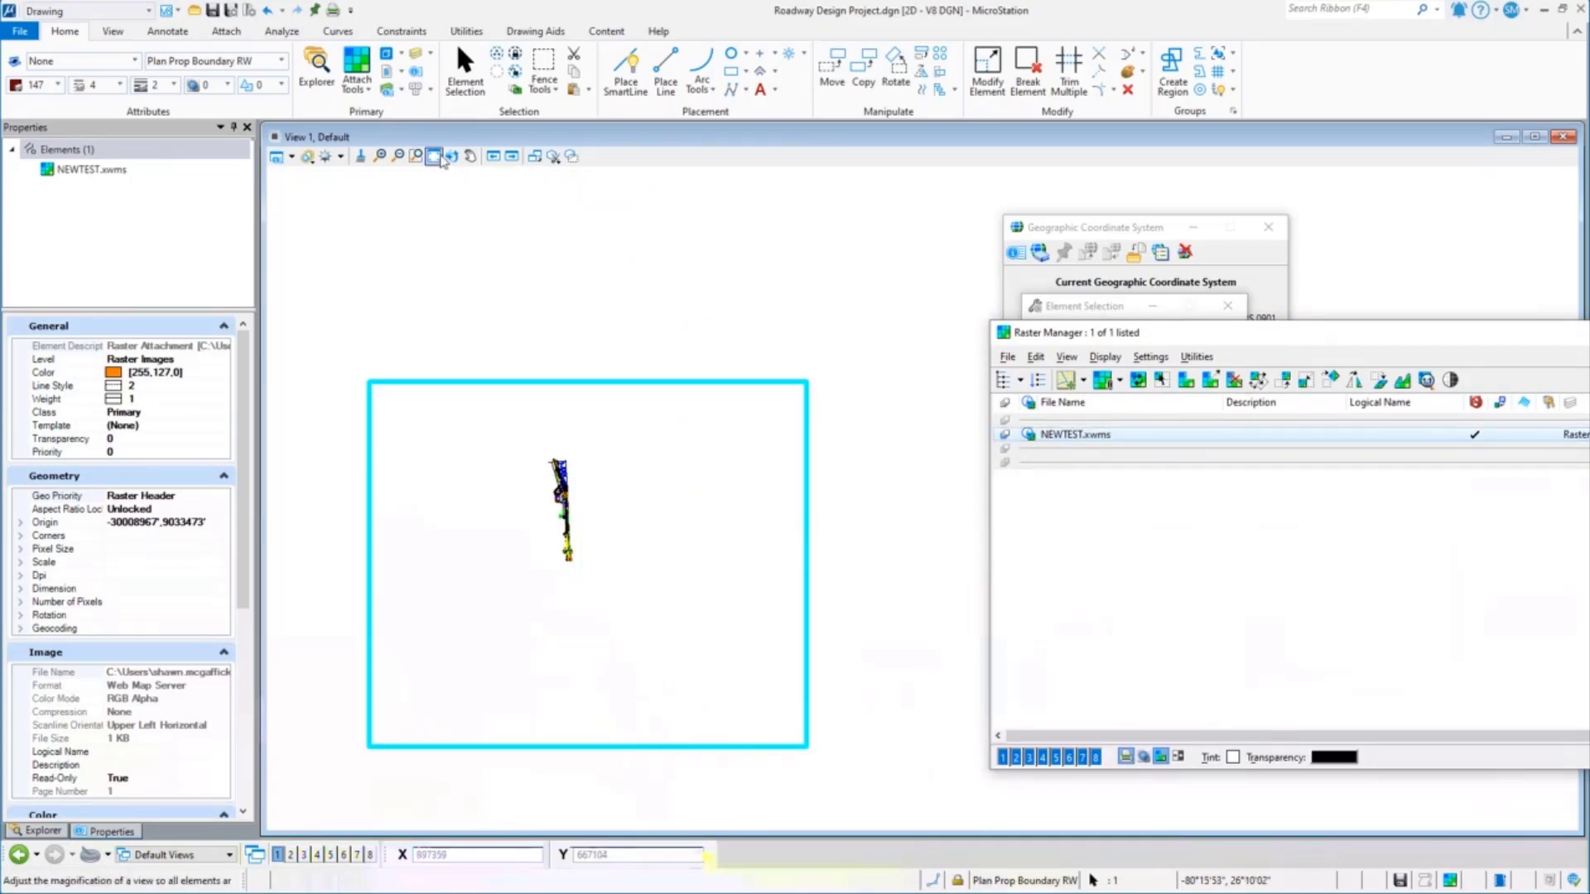
pyautogui.click(363, 358)
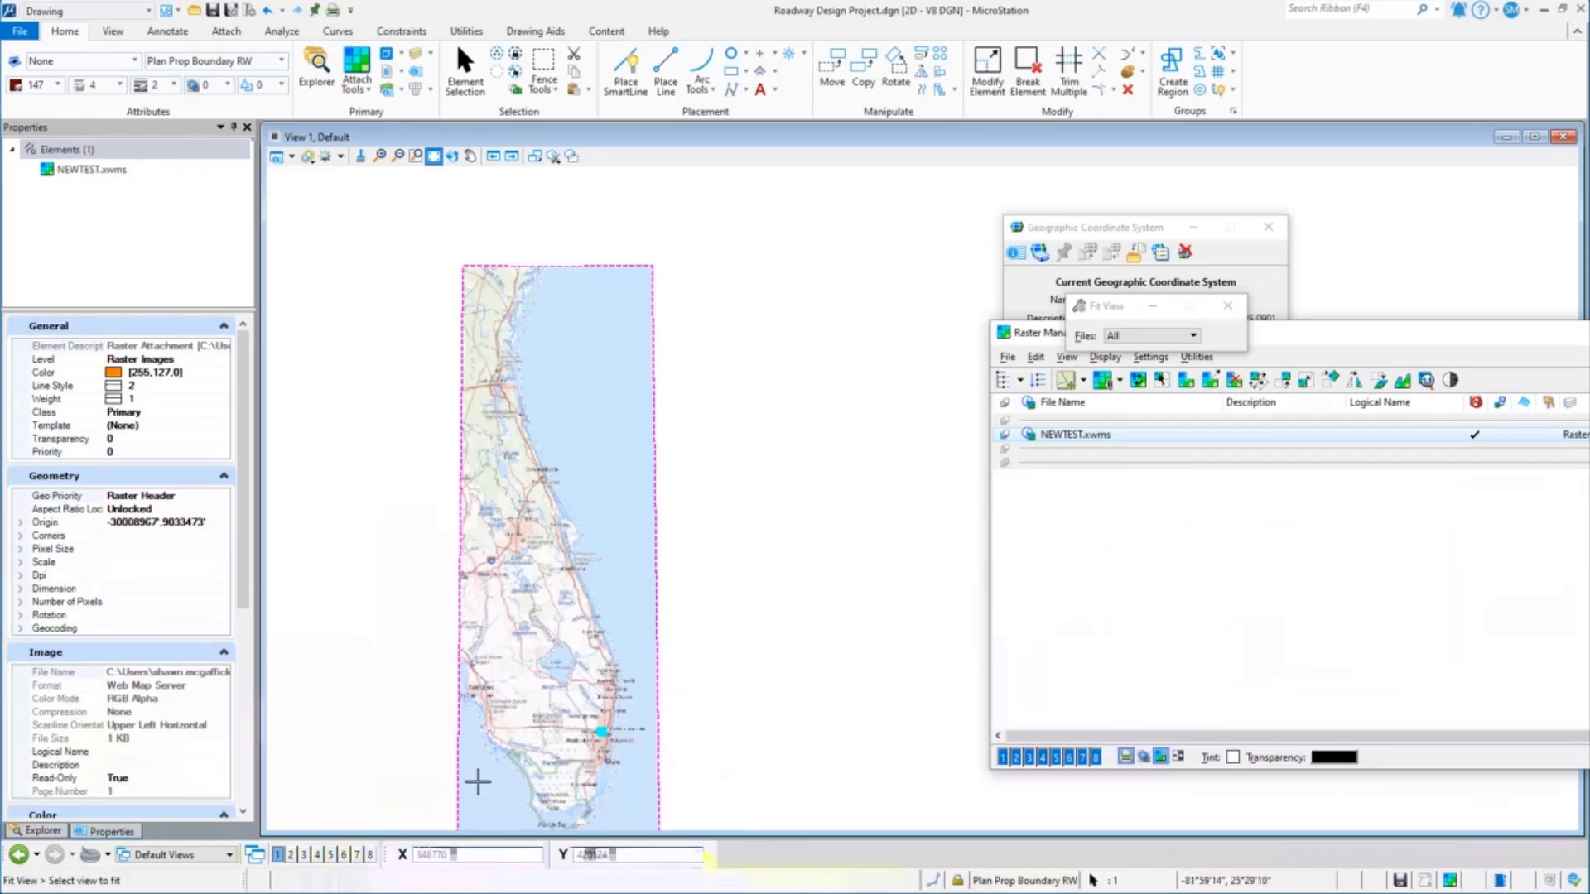
# Zoom into the roadway area to check alignment with the streets, then fit the whole Florida map
pyautogui.scroll(-5, 549, 455)
pyautogui.scroll(5, 532, 564)
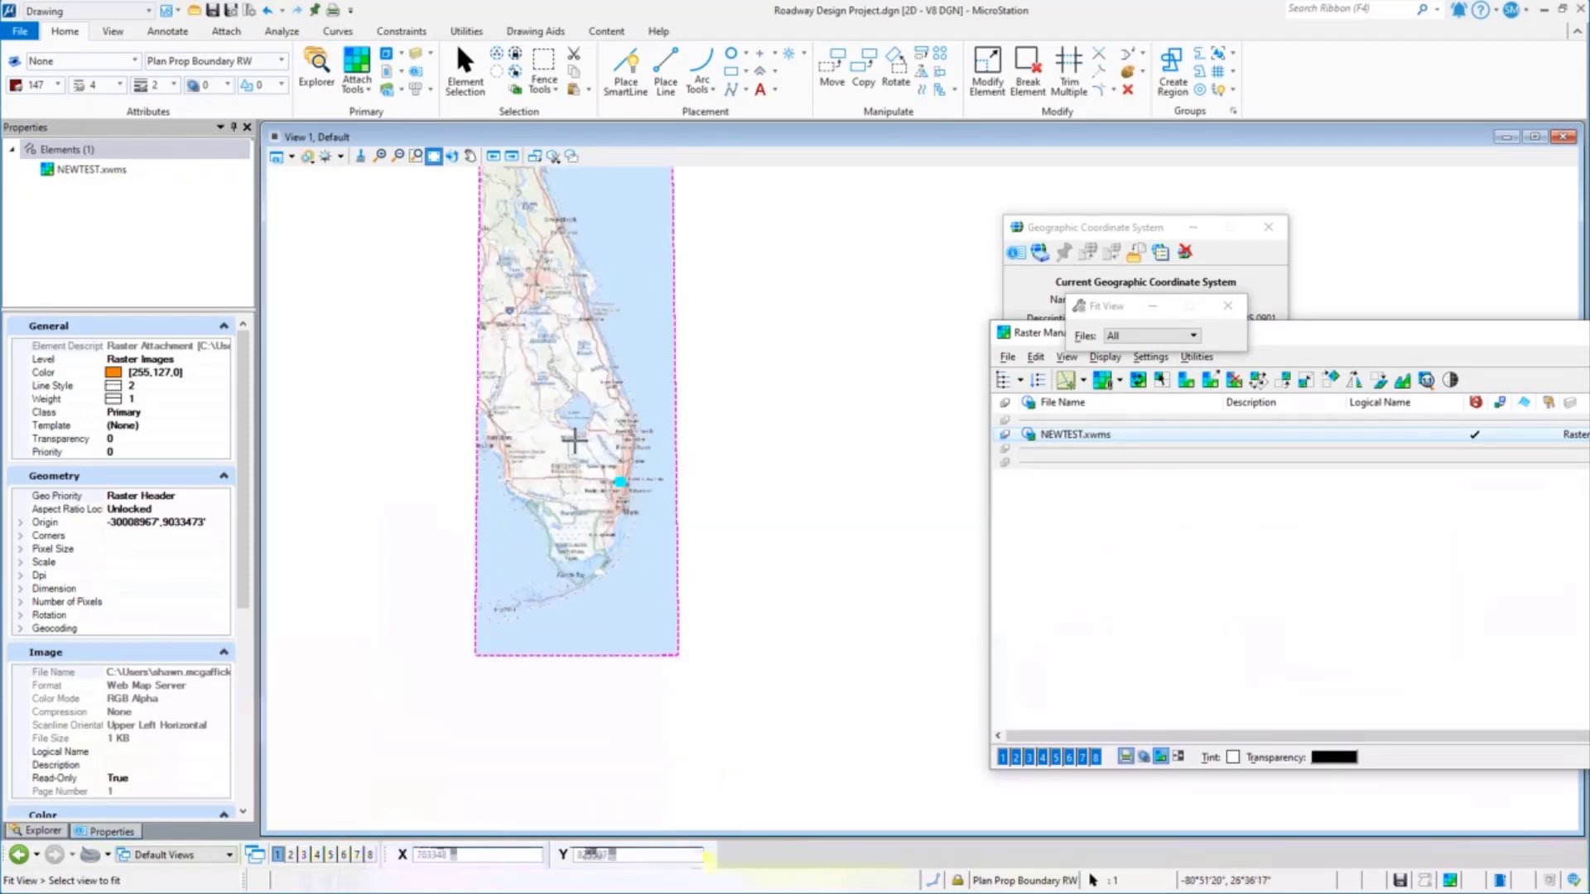
pyautogui.scroll(-2, 588, 637)
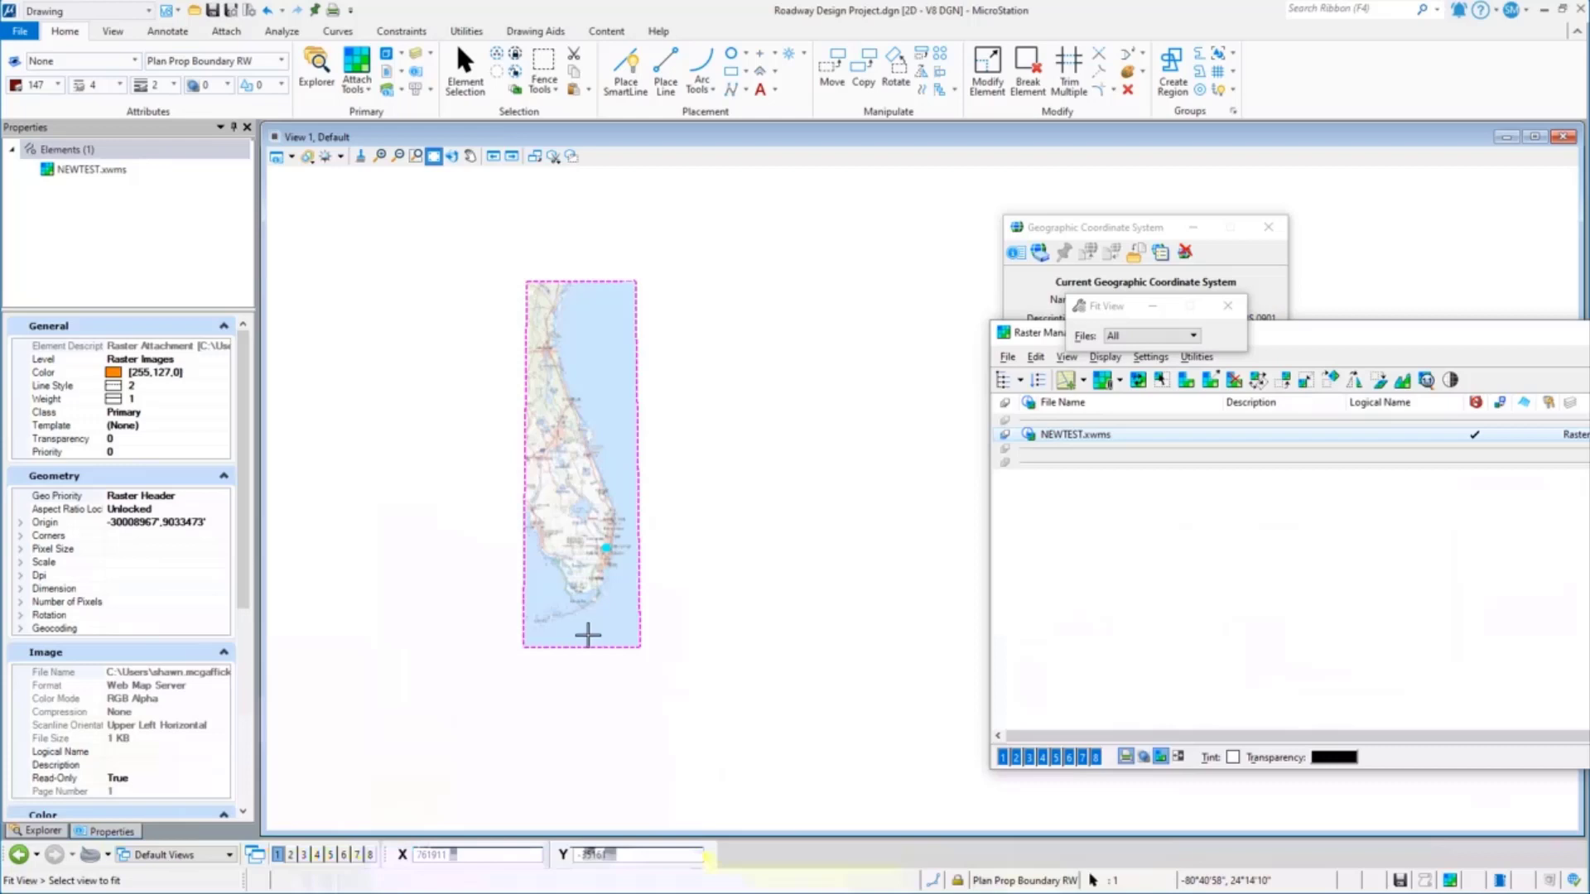
pyautogui.scroll(-5, 587, 635)
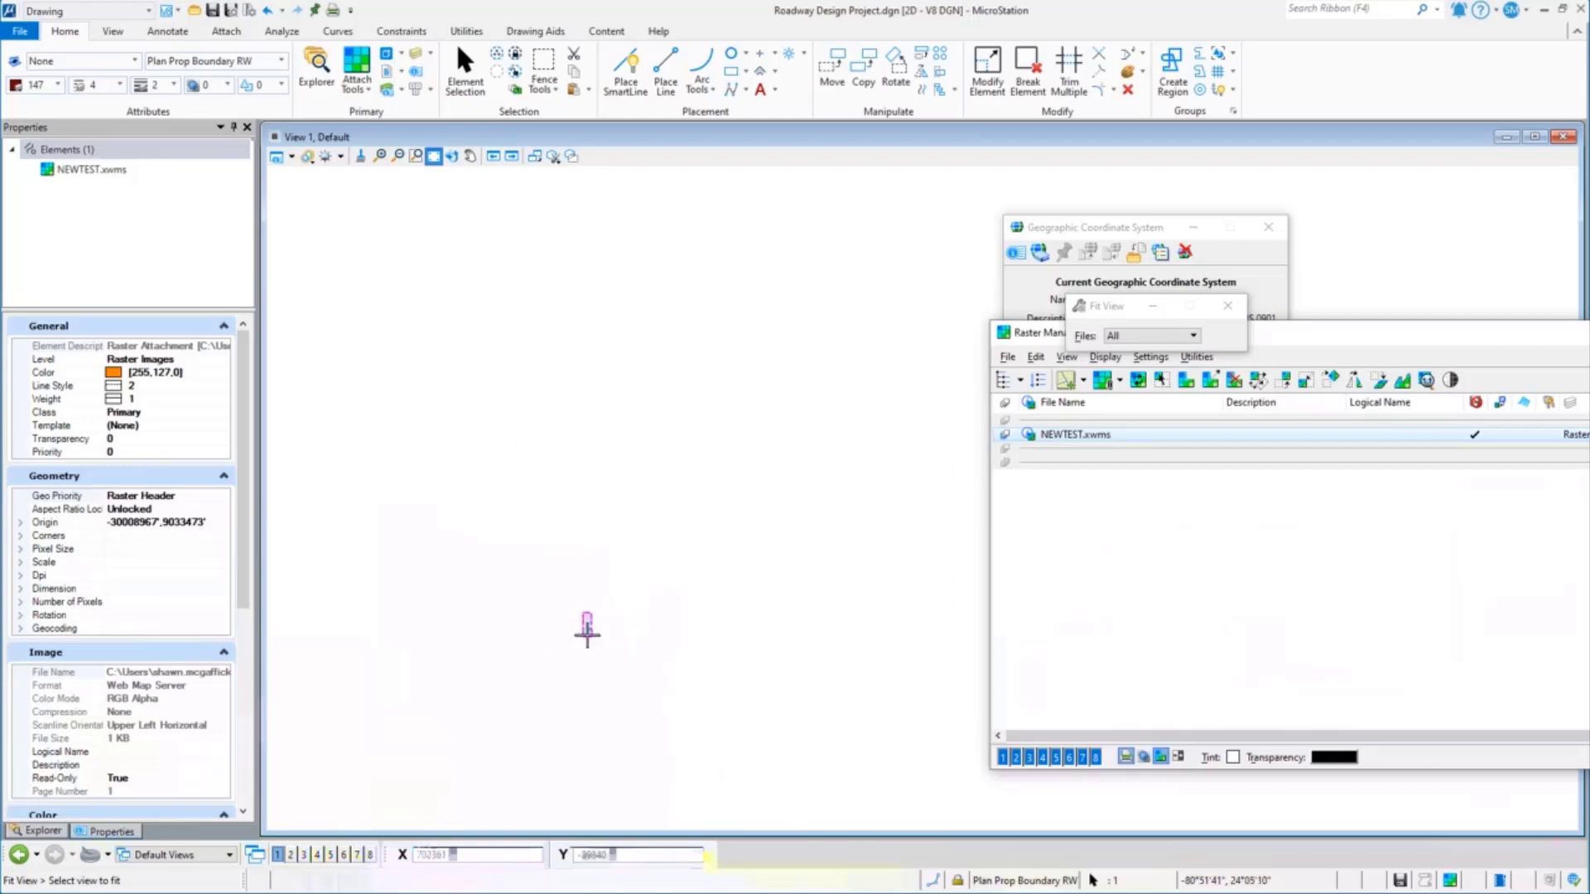
pyautogui.scroll(8, 587, 635)
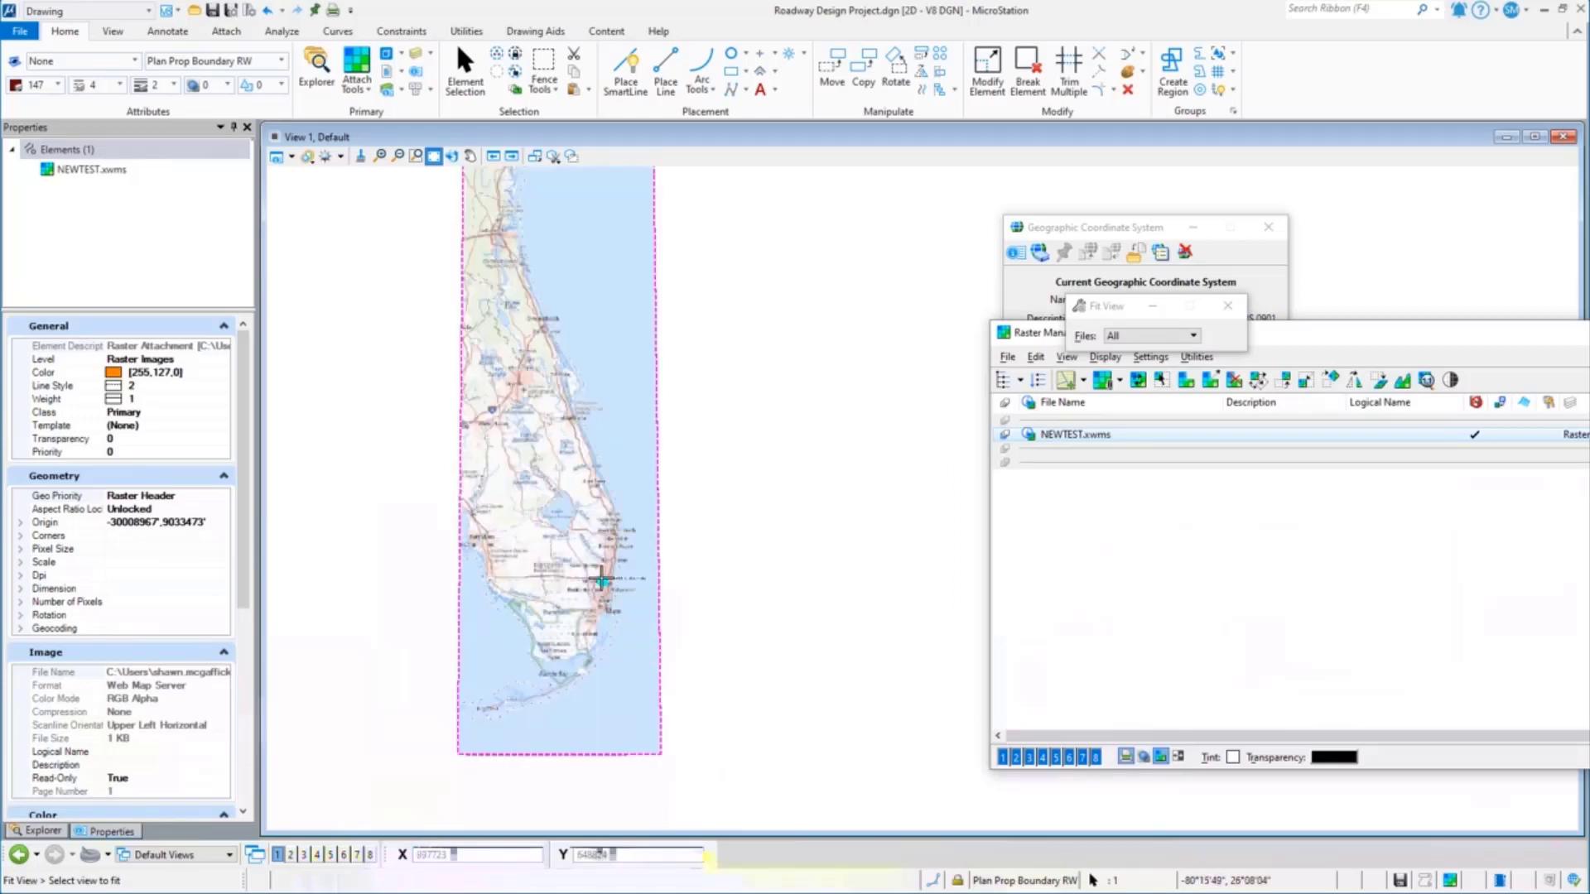
pyautogui.scroll(2, 601, 580)
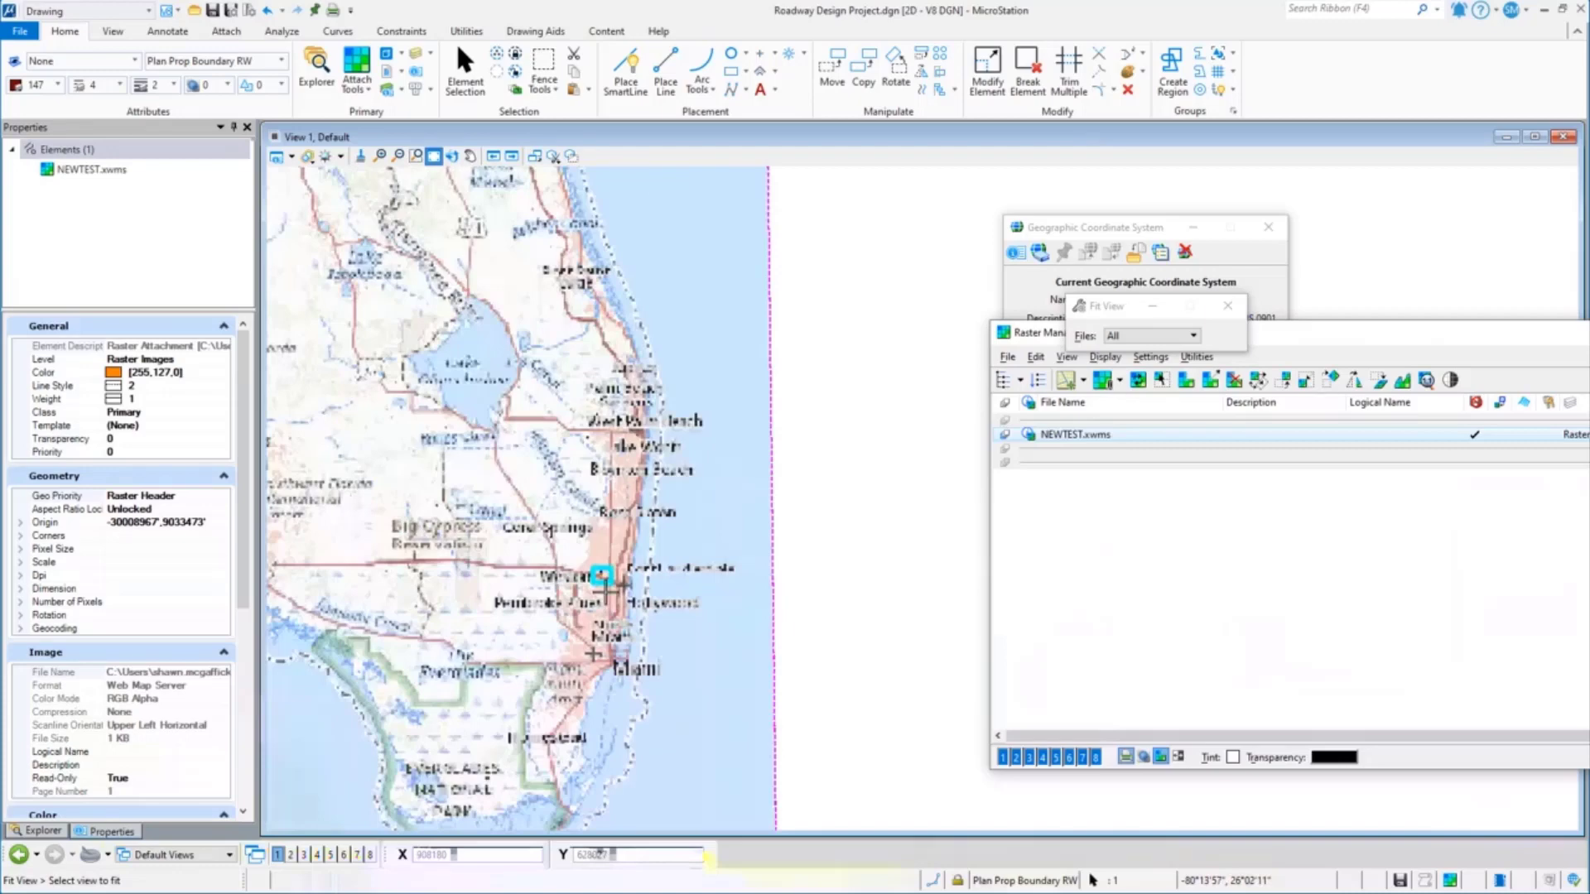
pyautogui.scroll(2, 602, 580)
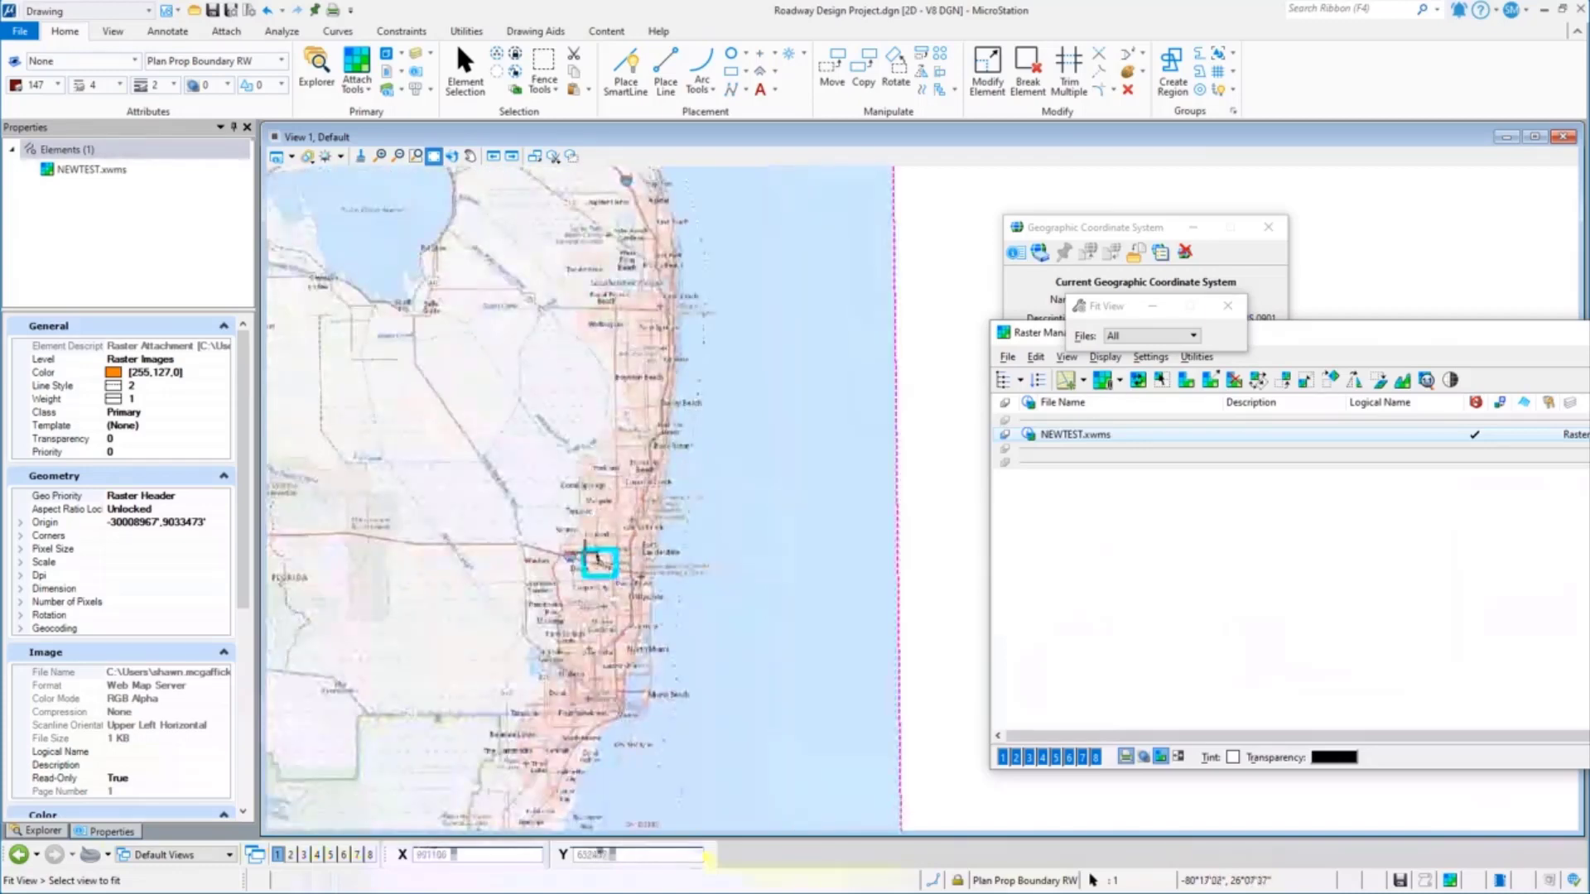
pyautogui.scroll(3, 598, 553)
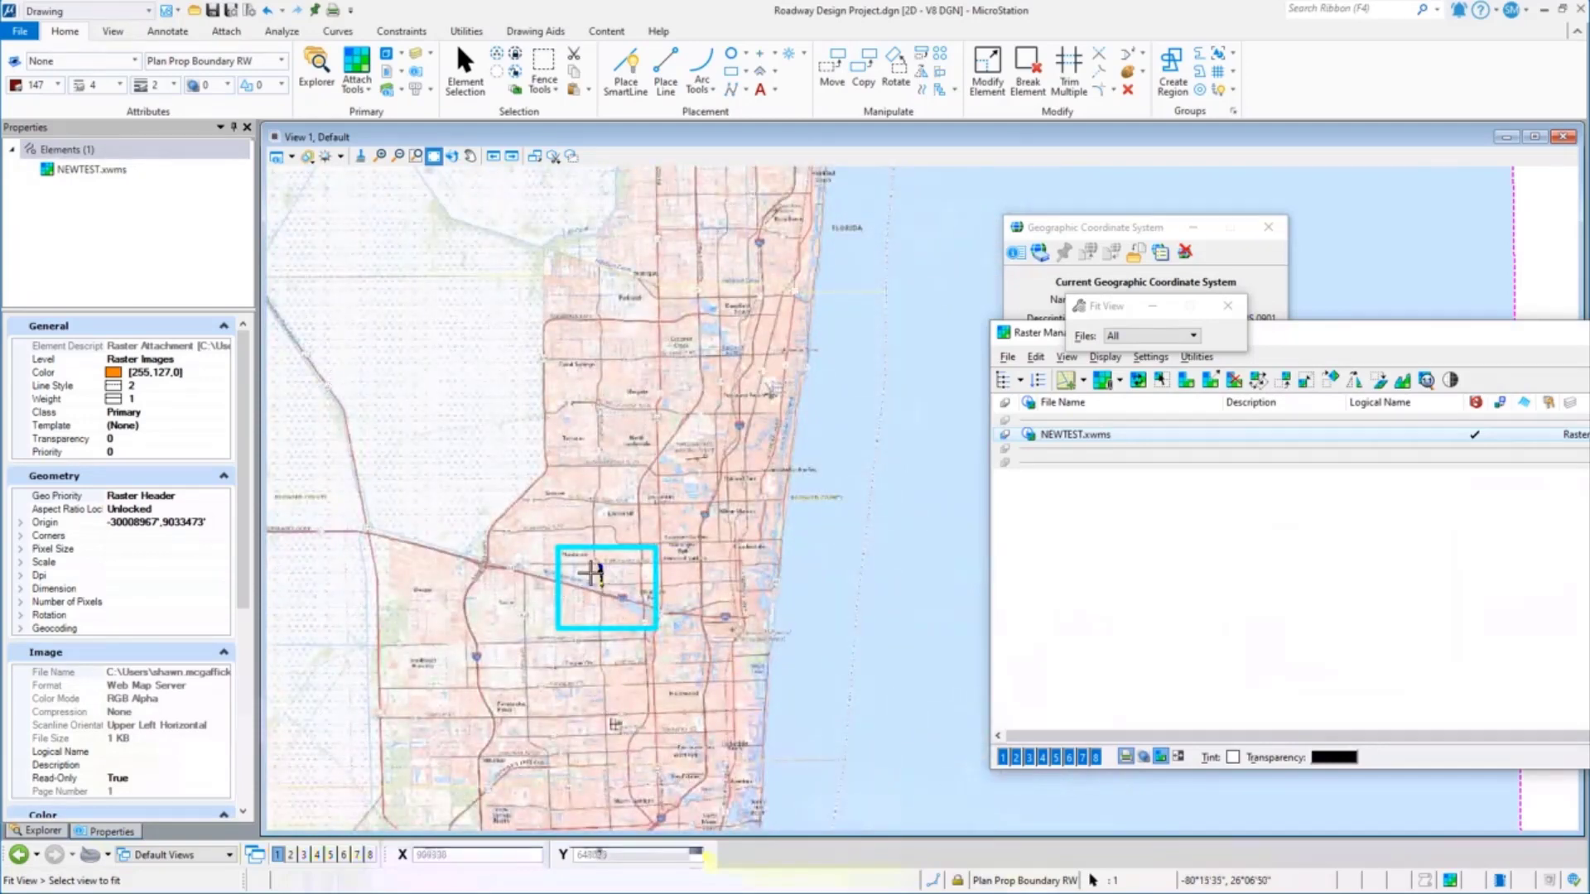
pyautogui.scroll(6, 590, 571)
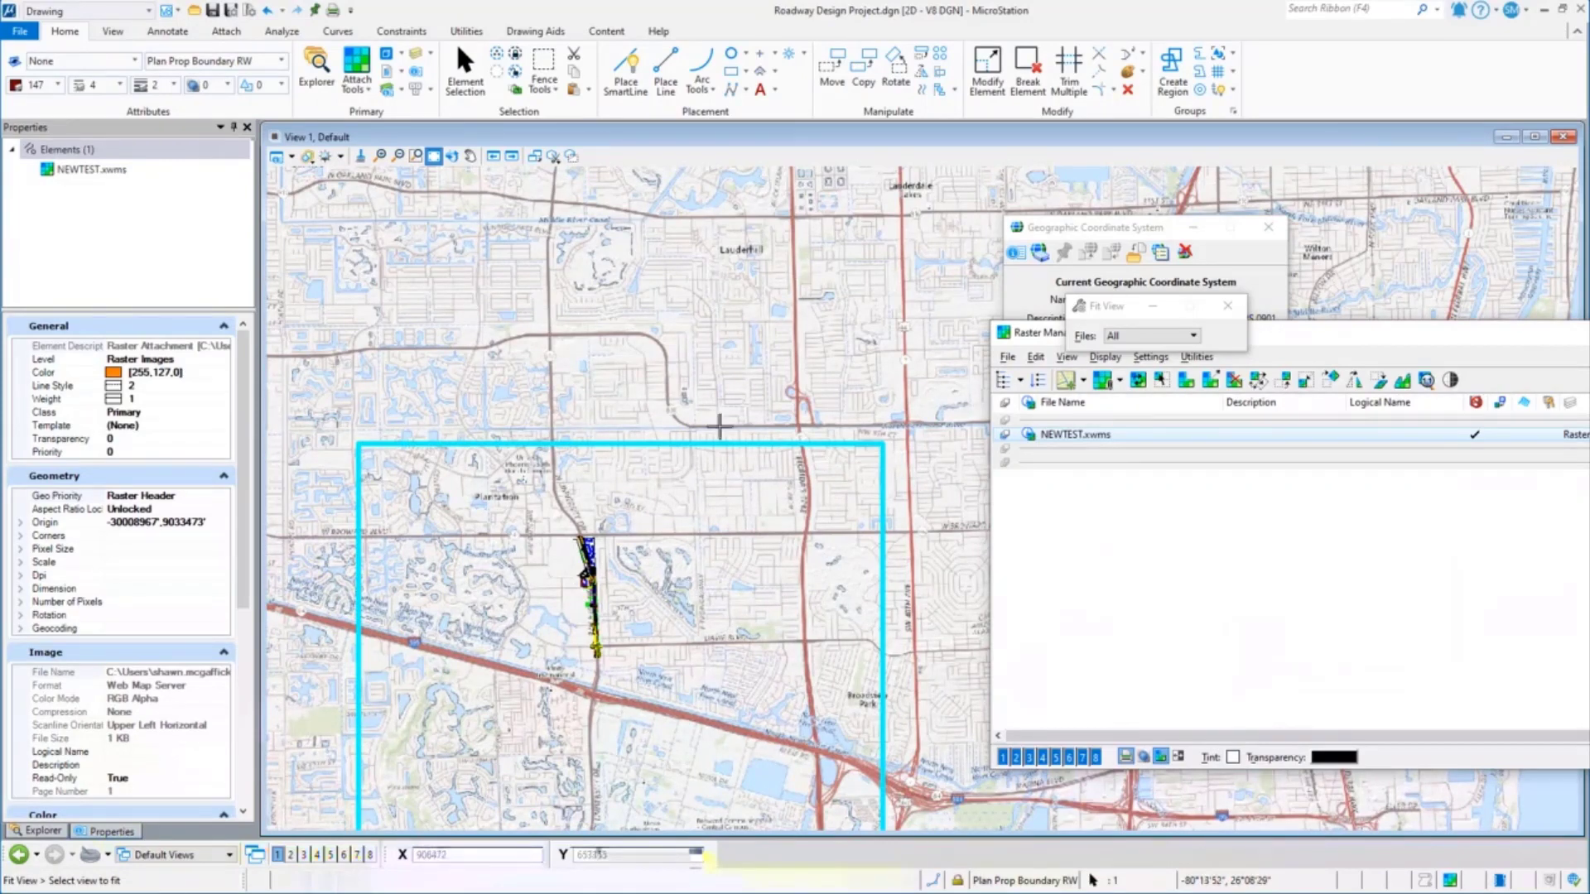
pyautogui.click(973, 584)
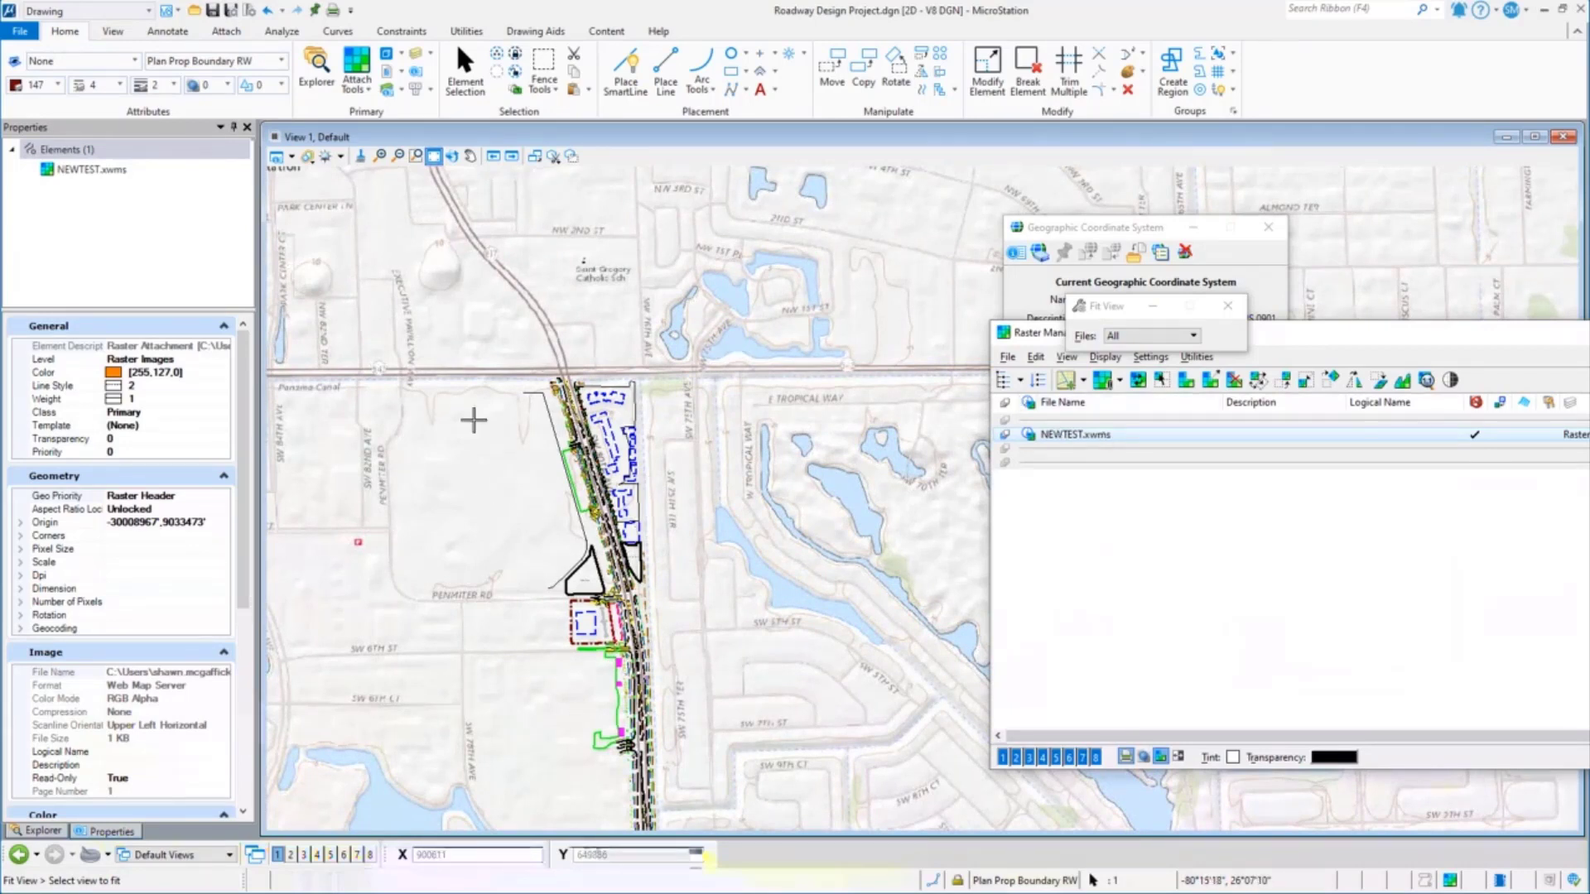
pyautogui.click(434, 159)
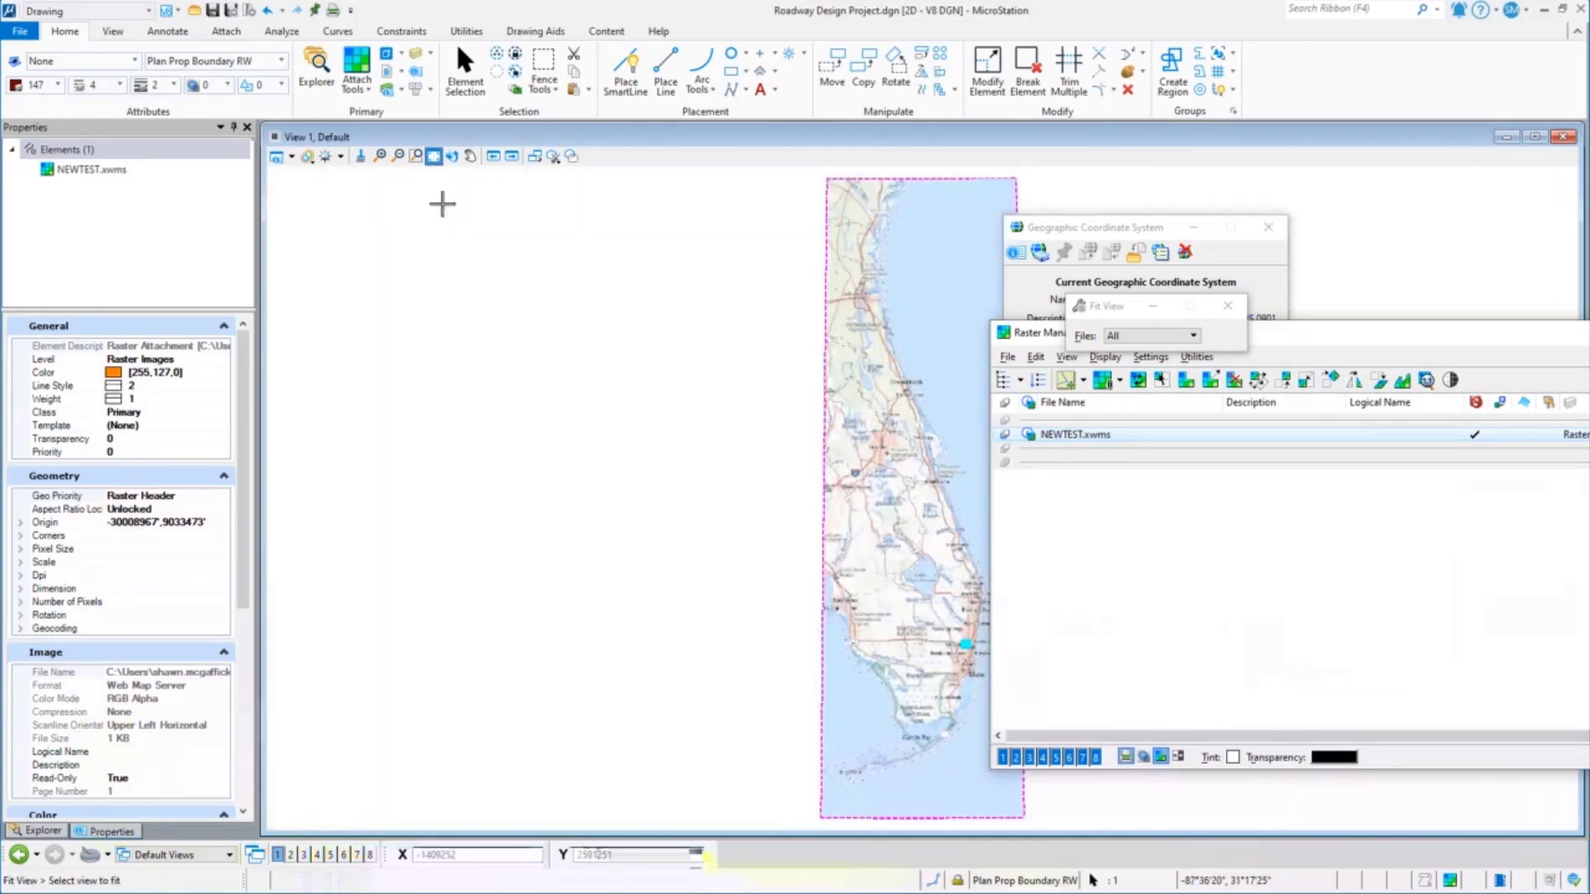
pyautogui.scroll(-2, 397, 443)
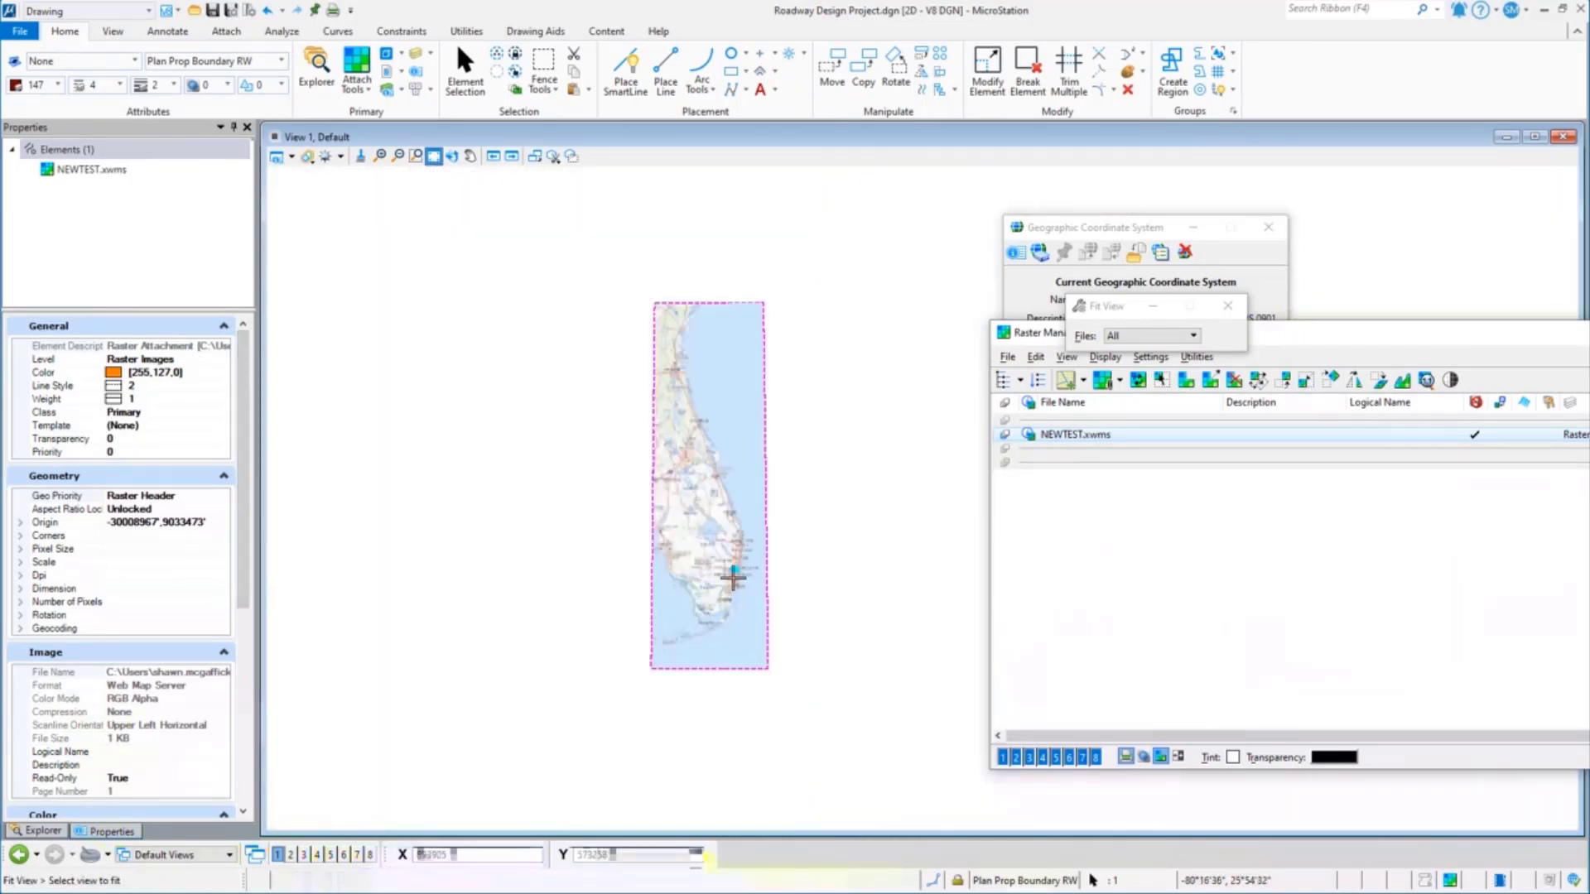